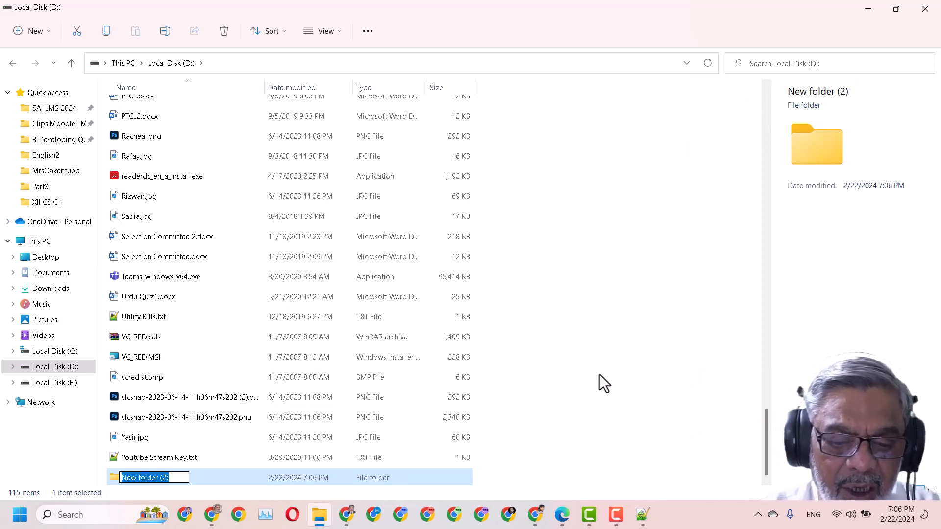
Step: Name the new folder on Local Disk (D:) "Moodle Resources"
type("Moodle Re")
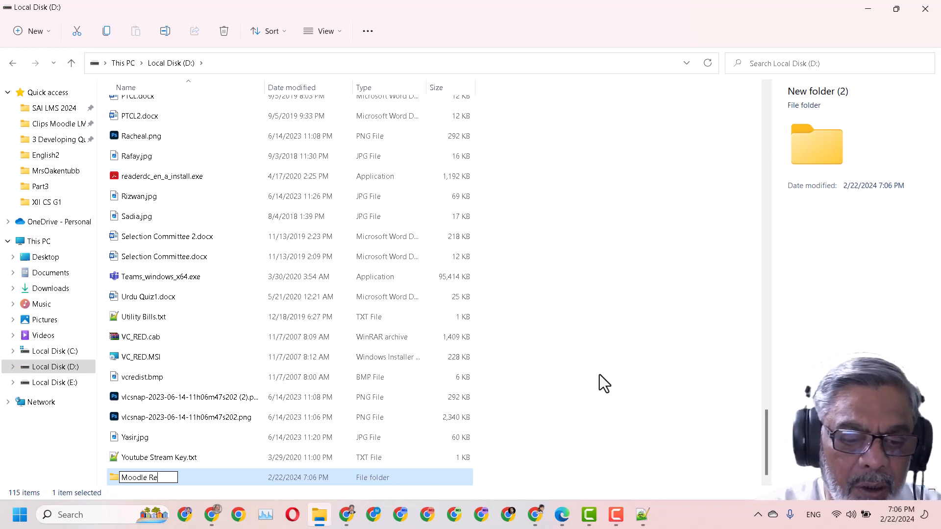
type("sour")
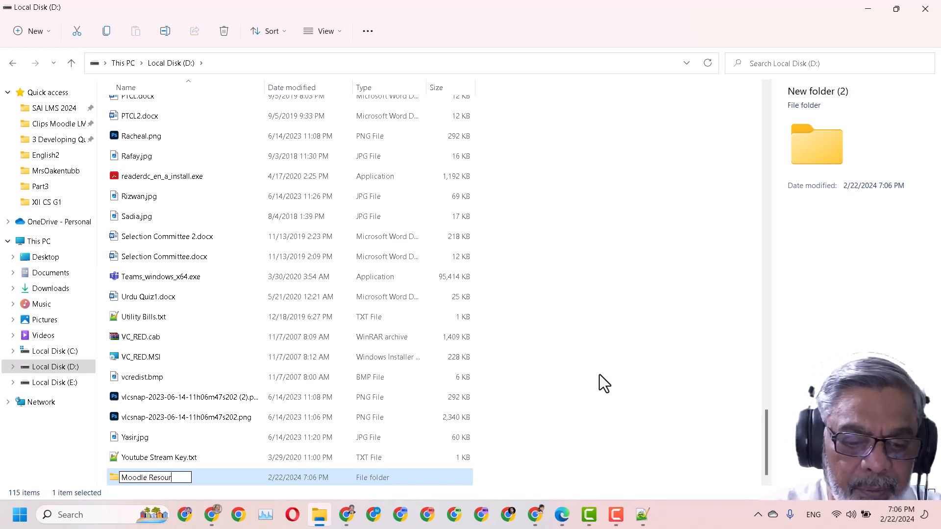
type("ces")
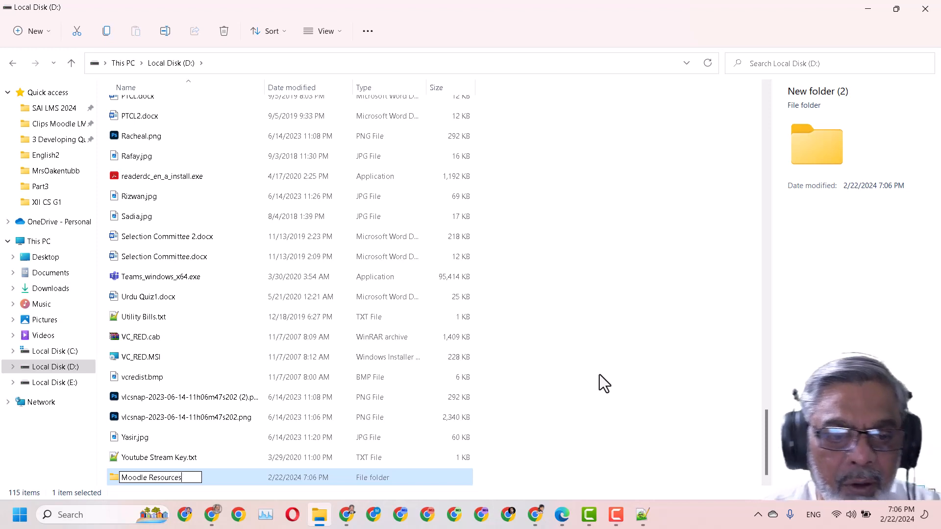
key("Return")
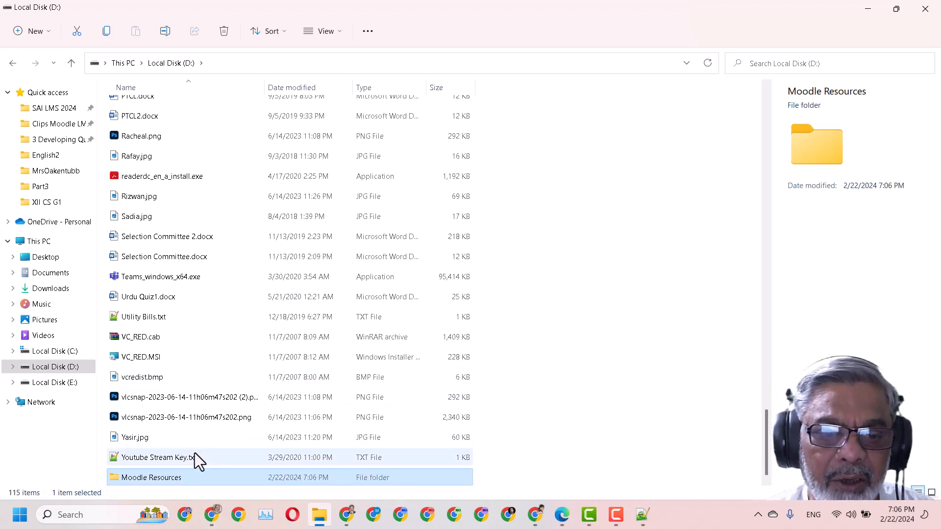
Step: Open the Moodle Resources folder and create a sub-folder named "Ch-1" inside it
double_click(155, 479)
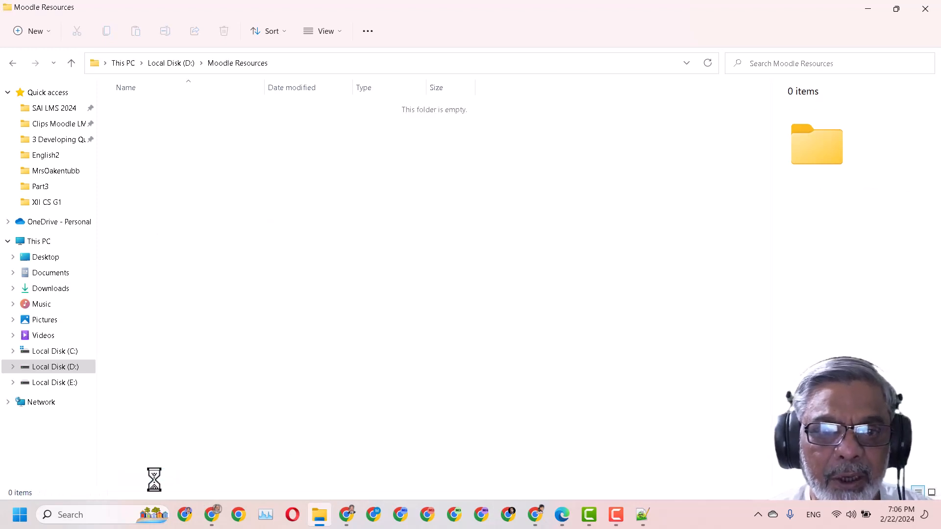
right_click(474, 181)
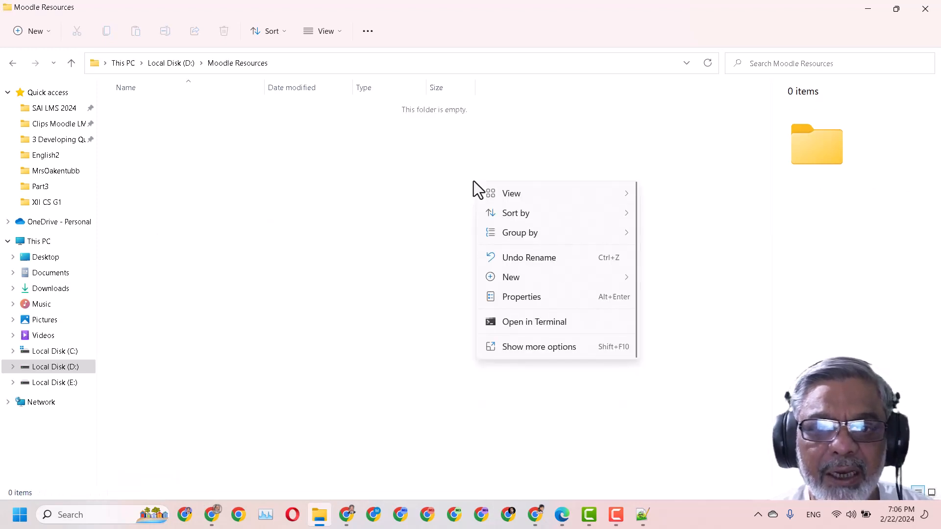
mouse_move(510, 281)
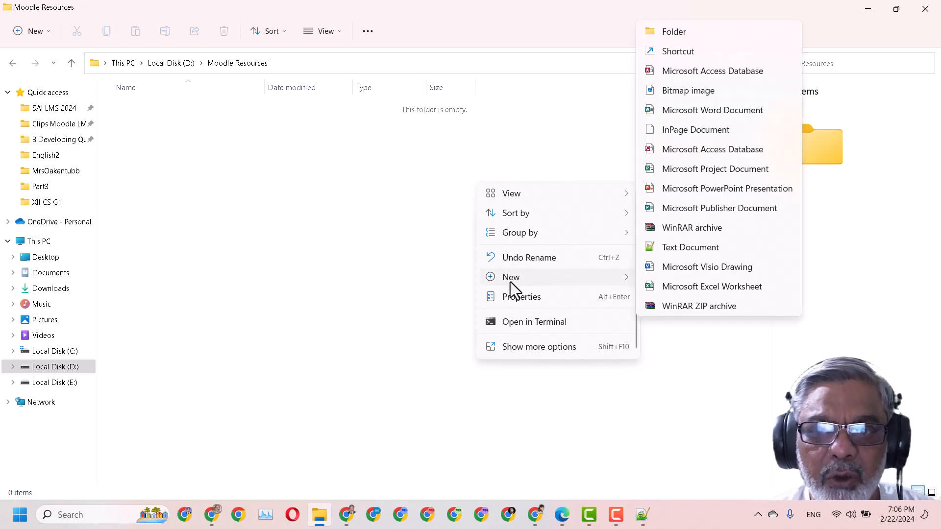
left_click(680, 33)
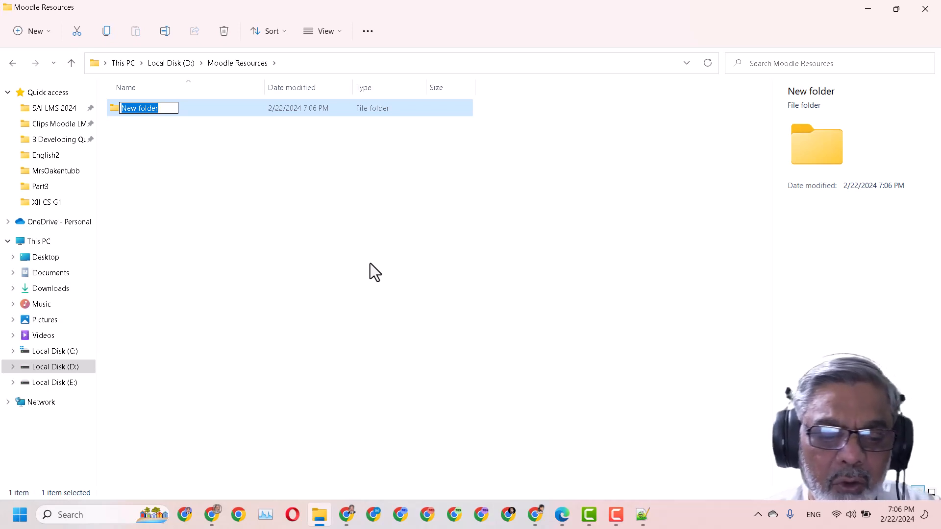
type("C")
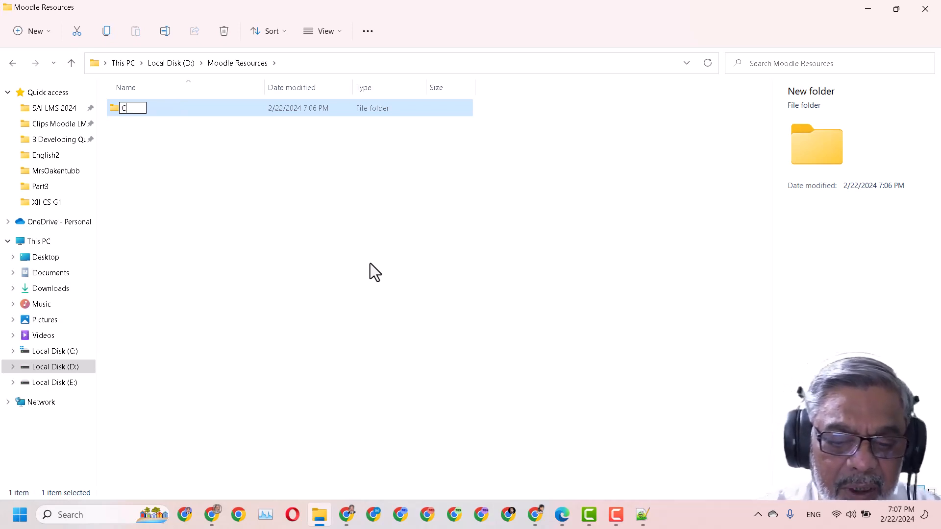
type("h-1")
key("Return")
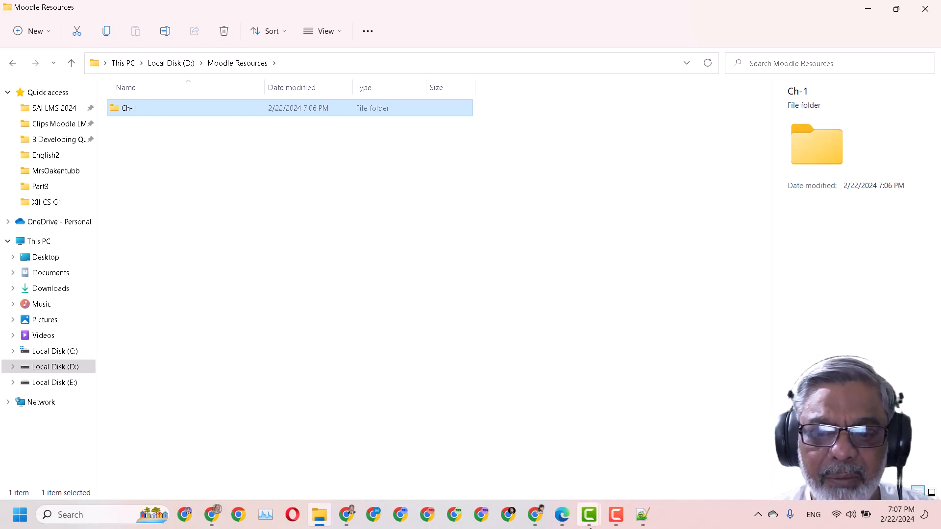
Step: Switch to the quiz instructions PDF in Edge and read the steps on developing and saving the questions
left_click(566, 522)
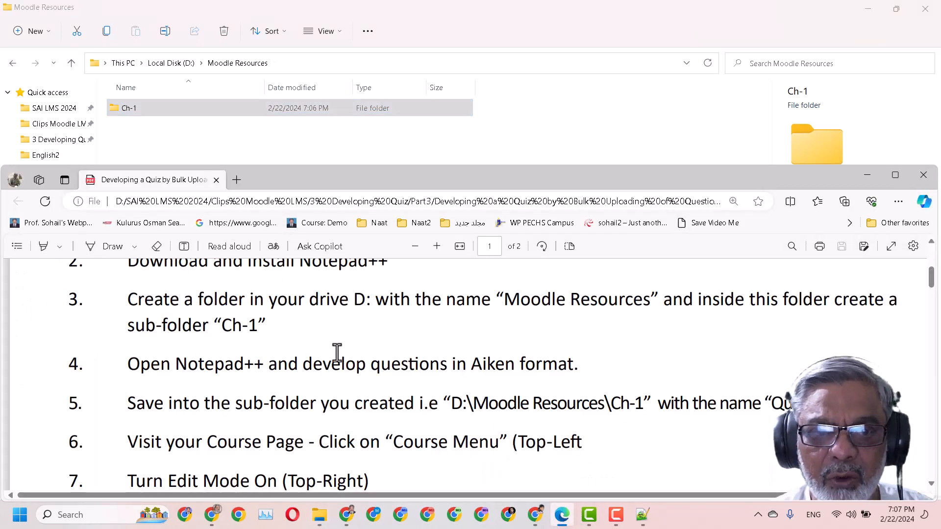
scroll(212, 366, "down", 1)
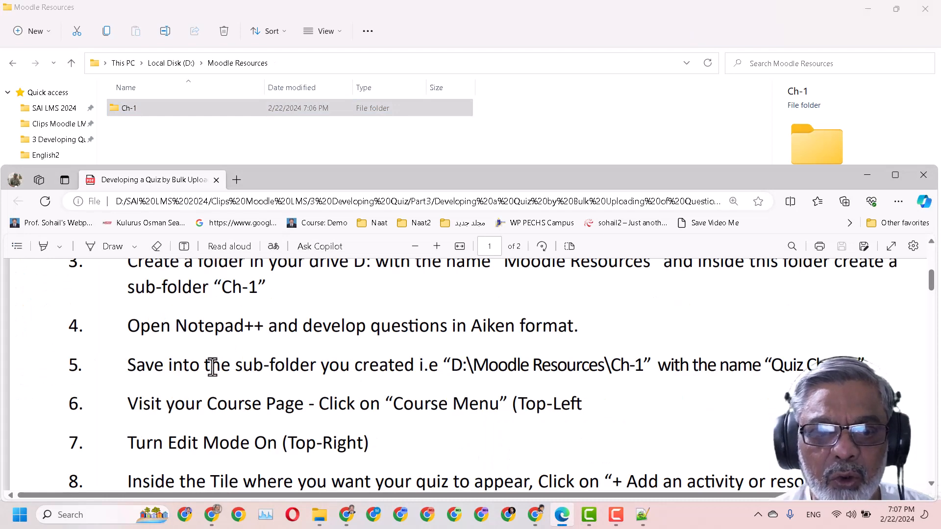
scroll(212, 367, "down", 1)
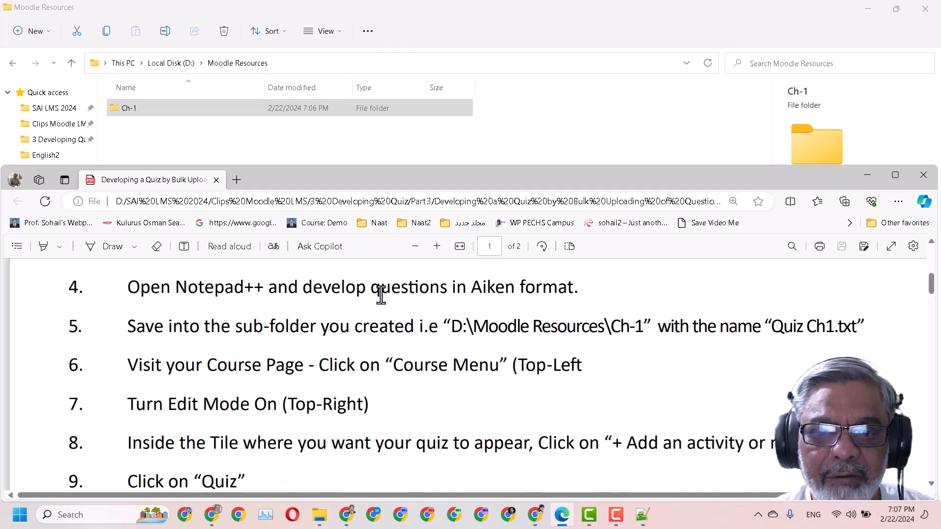
scroll(385, 297, "up", 1)
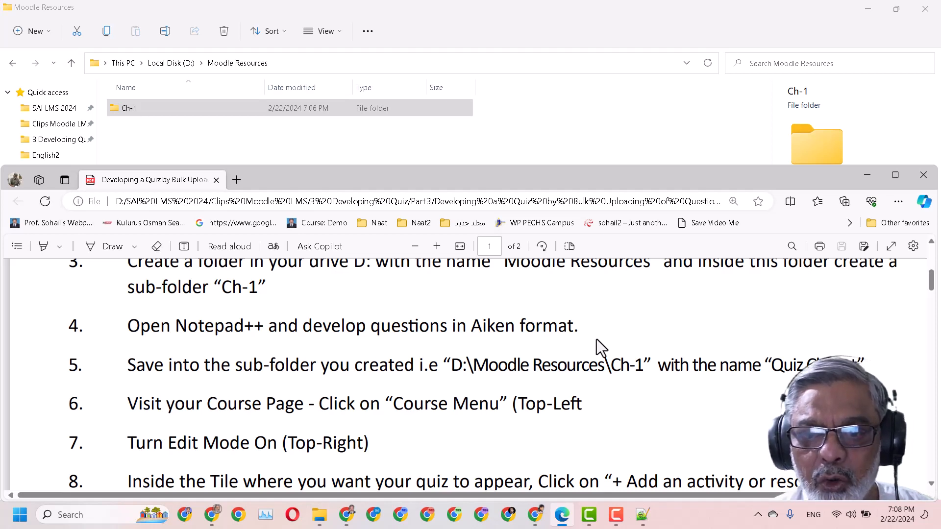
Step: Find and open Notepad++, and start a new blank document in it
mouse_move(641, 522)
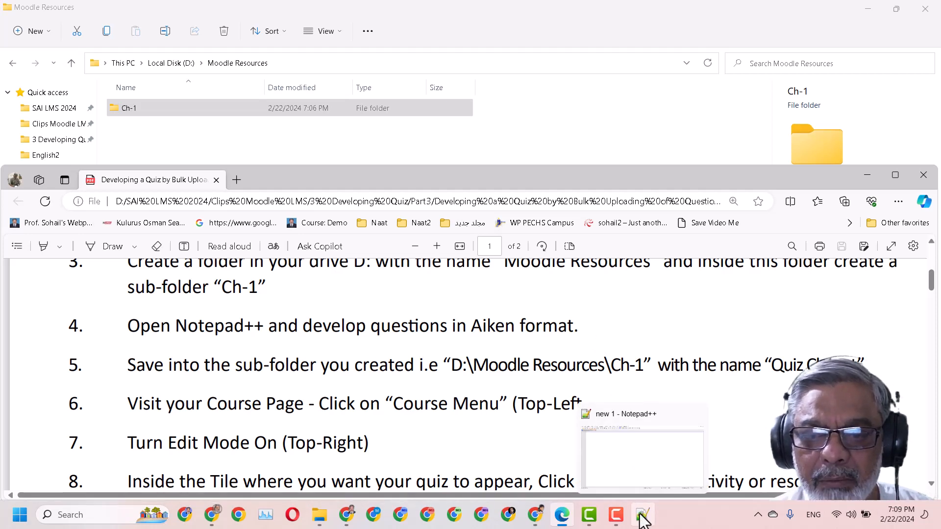
left_click(18, 520)
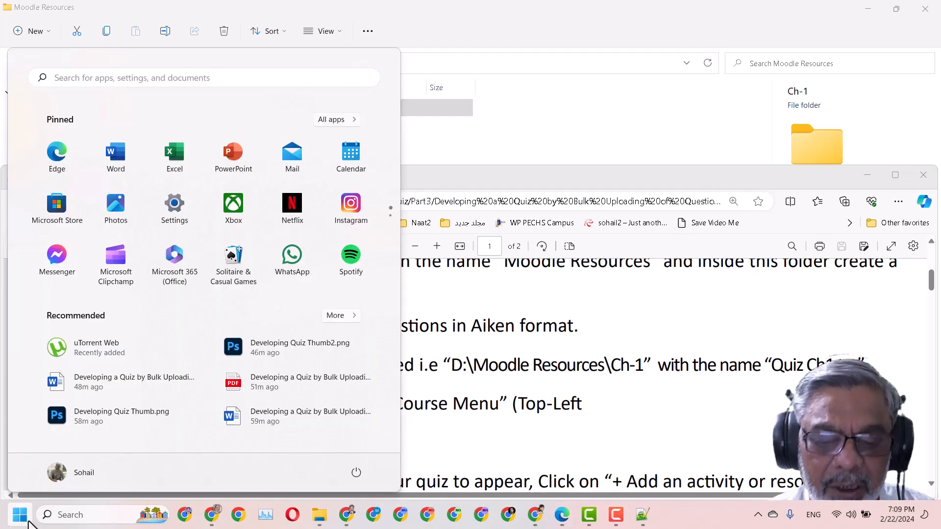
type("no")
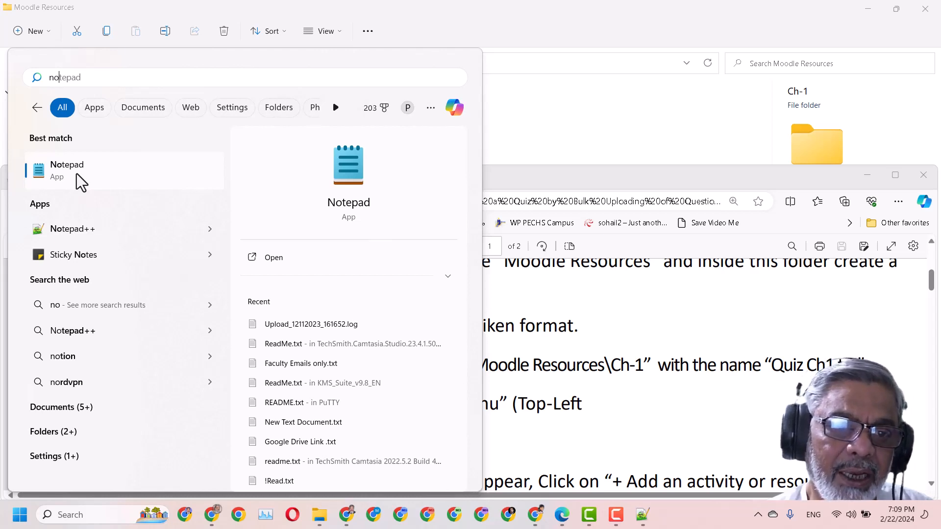
left_click(74, 229)
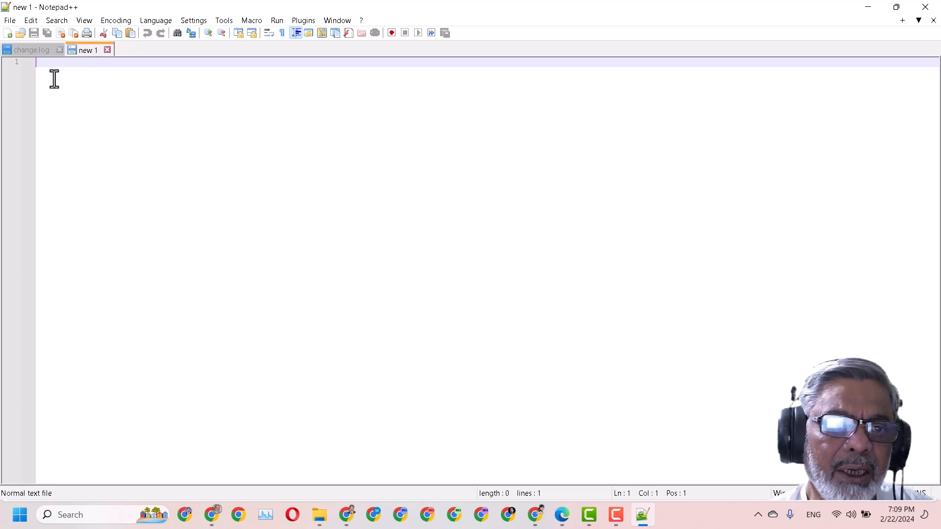
left_click(8, 33)
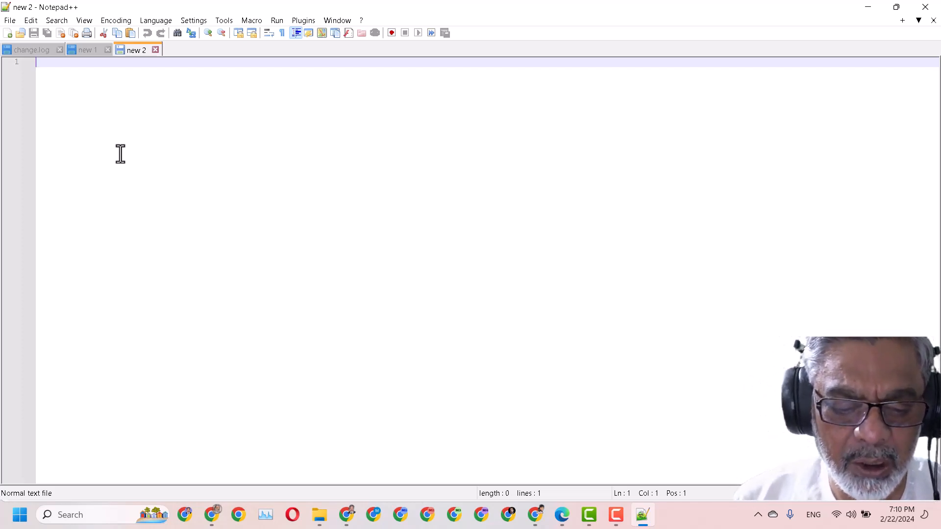
Step: Enter the question text "cultural capital of Pagistan" on the first line and start a new line
type("cul")
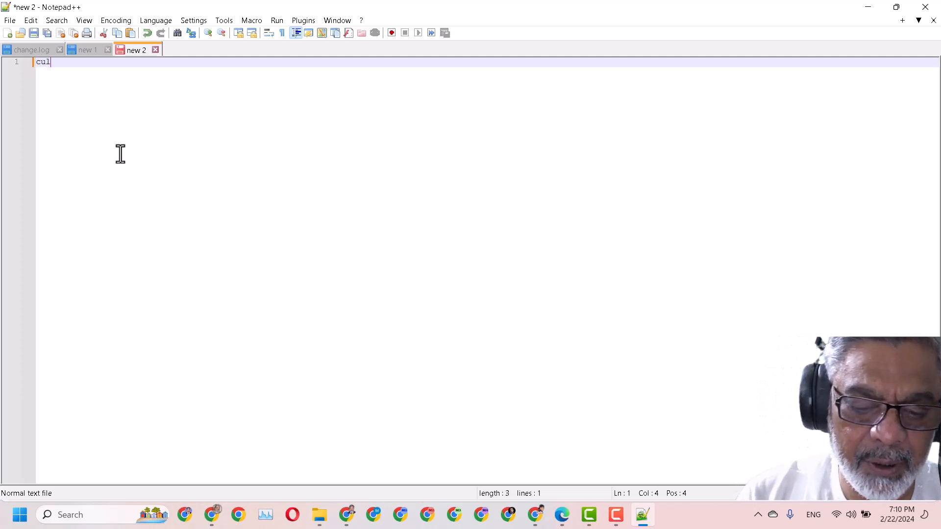
type("tura")
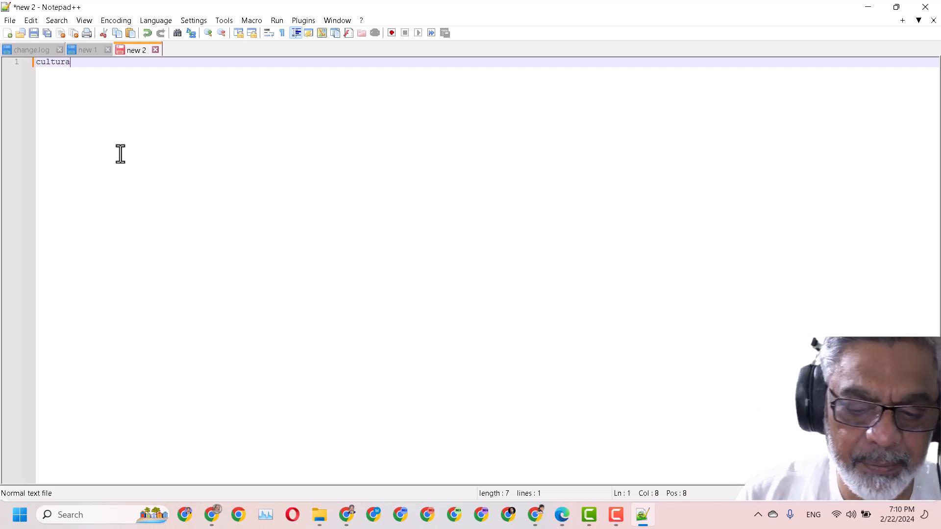
type("l capi")
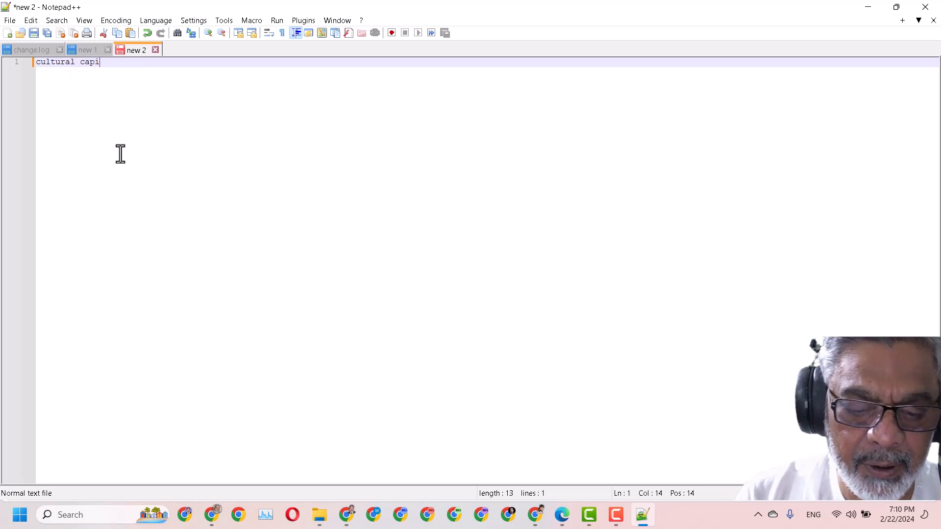
type("tal o")
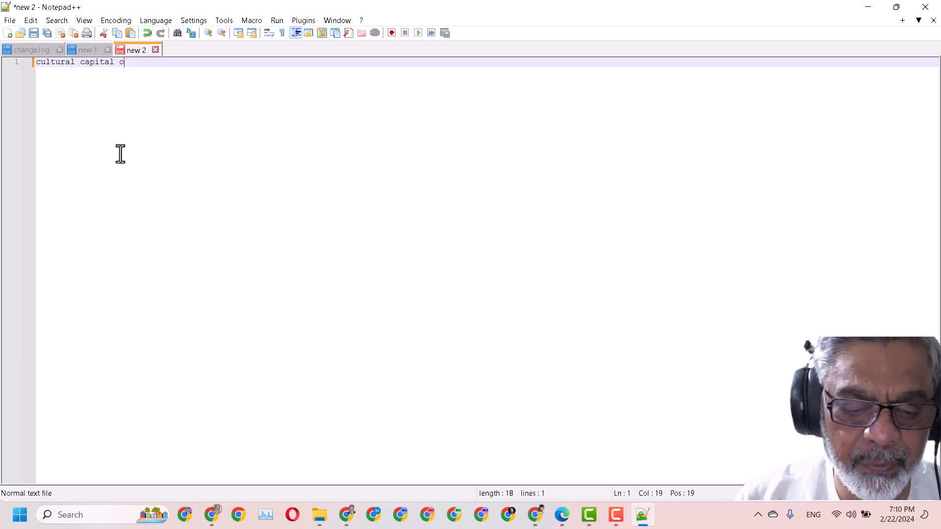
type("f P")
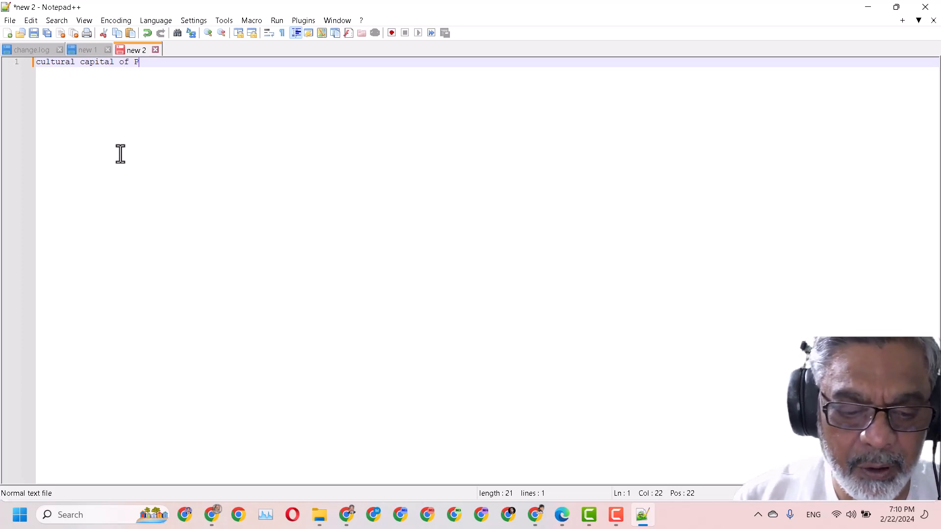
type("ag")
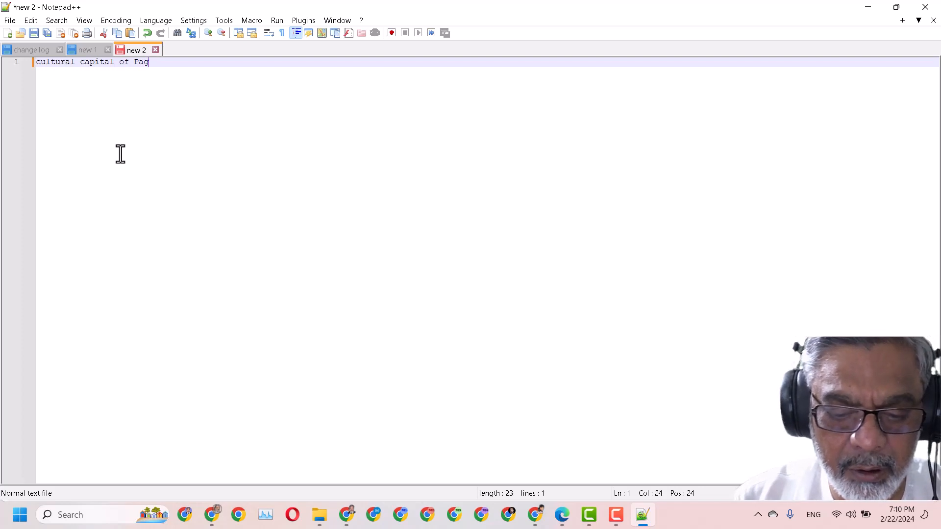
type("istan")
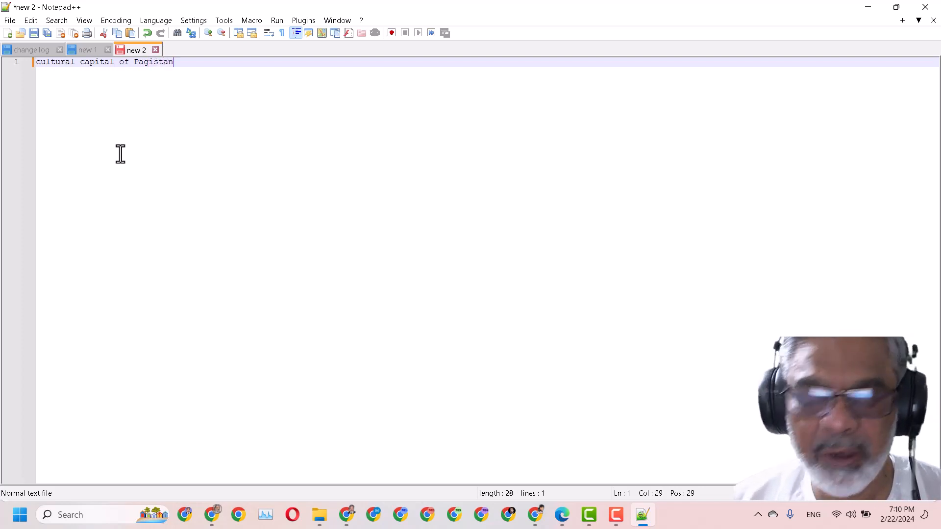
key("Return")
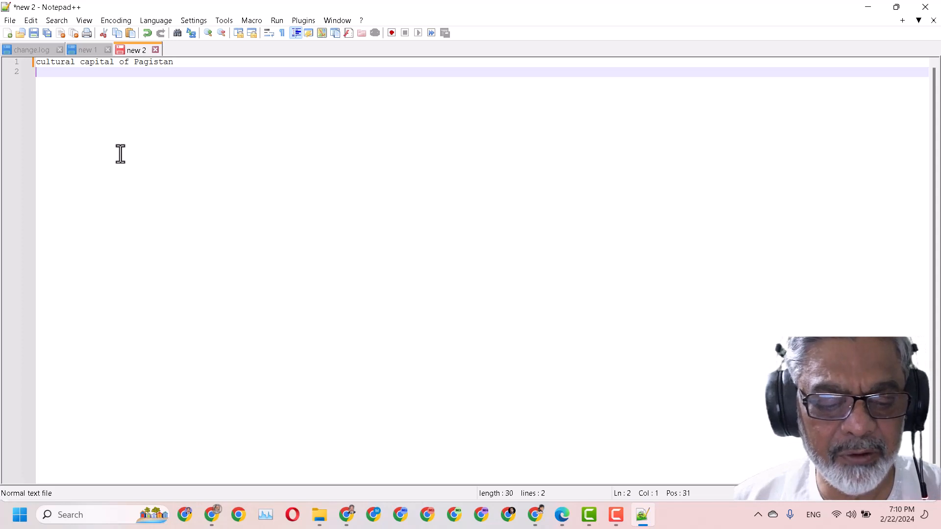
Step: Add the first answer option "A. Islamabd" on line 2, with a period and a space after the letter
type("A")
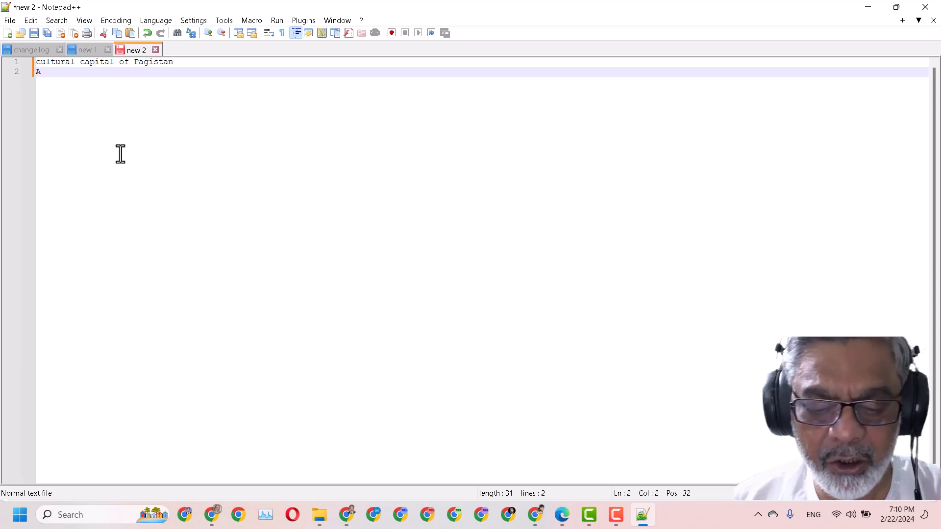
type(".")
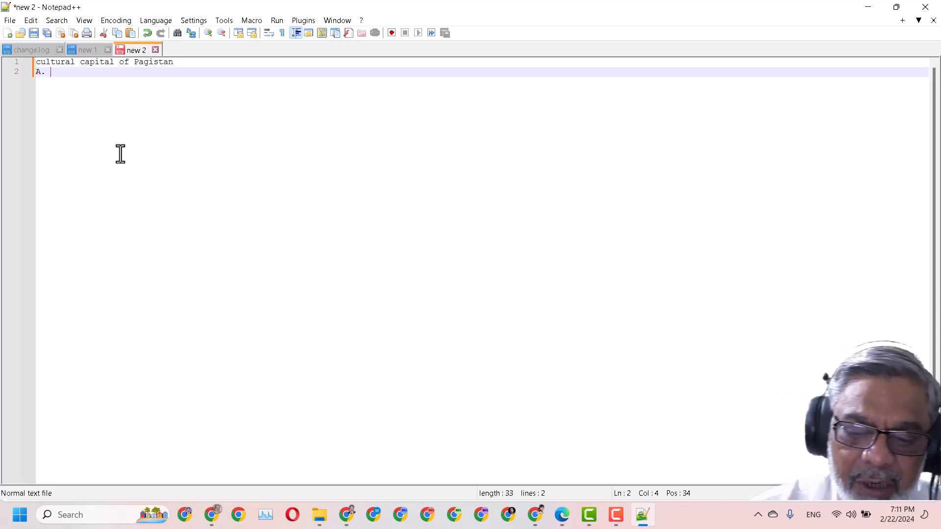
key("BackSpace")
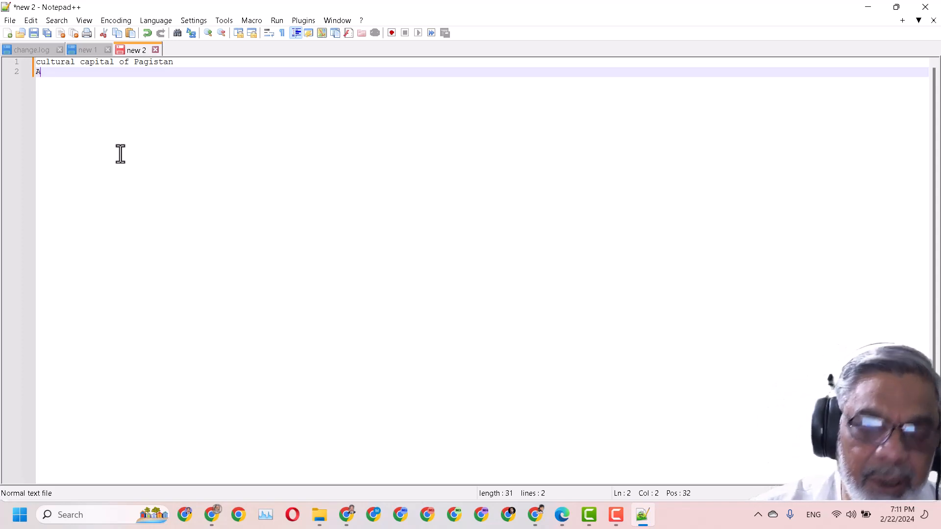
type(")")
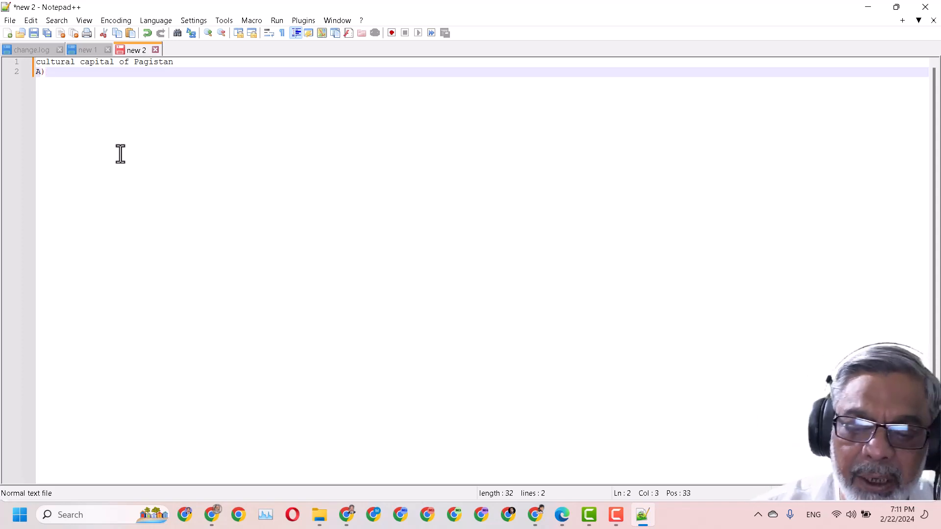
key("BackSpace")
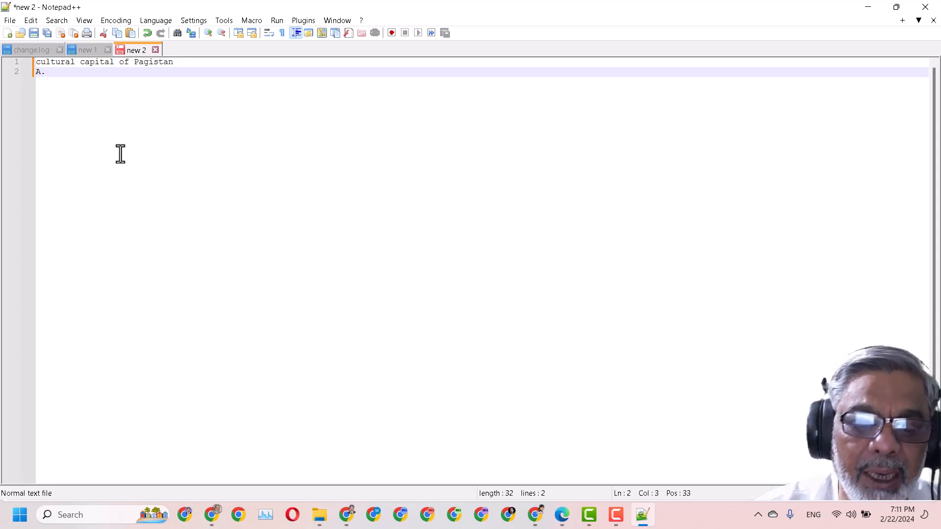
type(".")
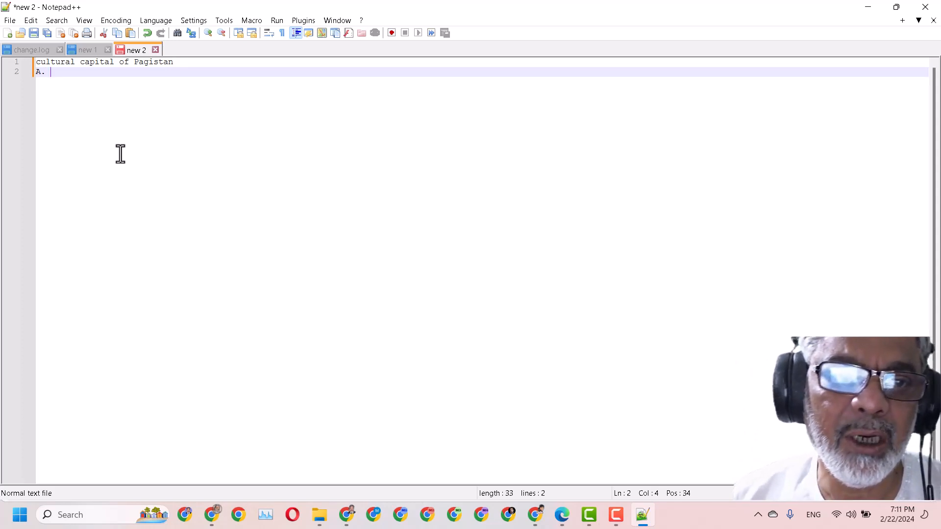
type("Isla")
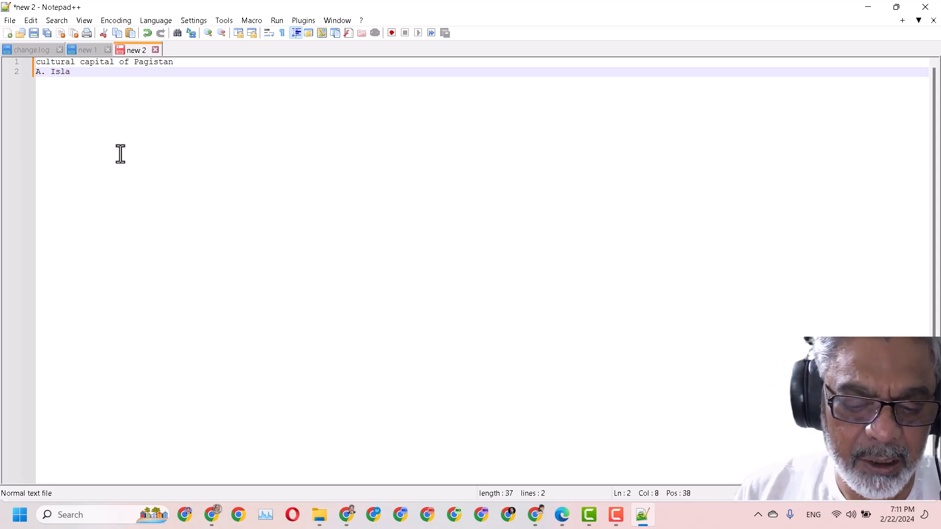
type("mabd")
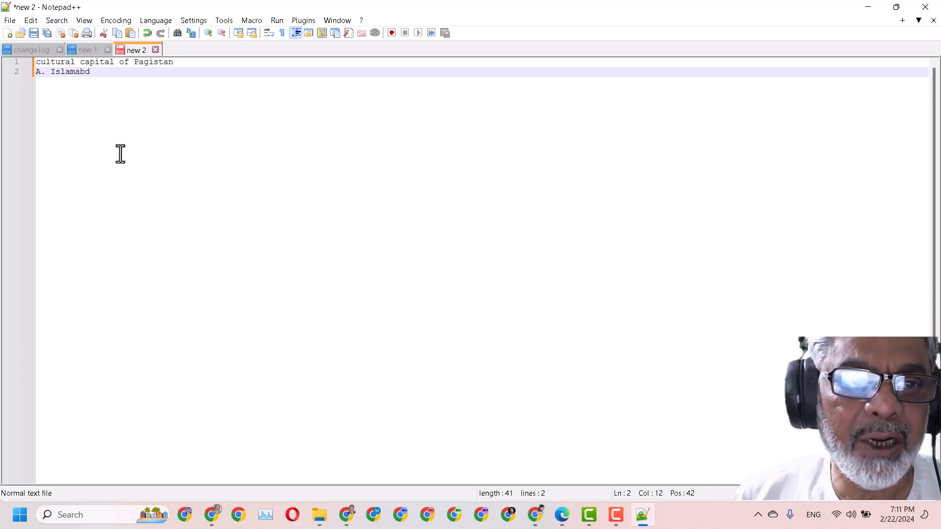
Step: Add the second answer option "B. Lahore" on line 3, with a capital letter, a period and a space
key("Return")
type("b")
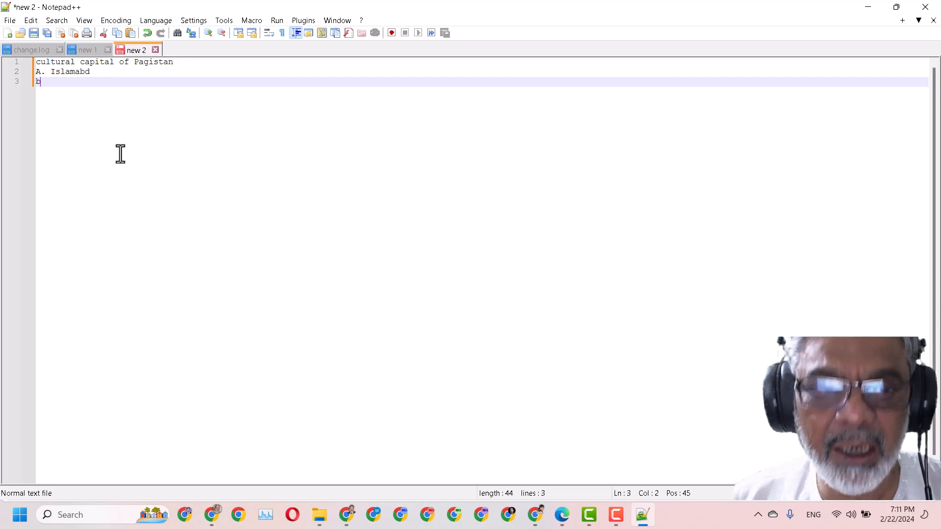
key("BackSpace")
type("B.")
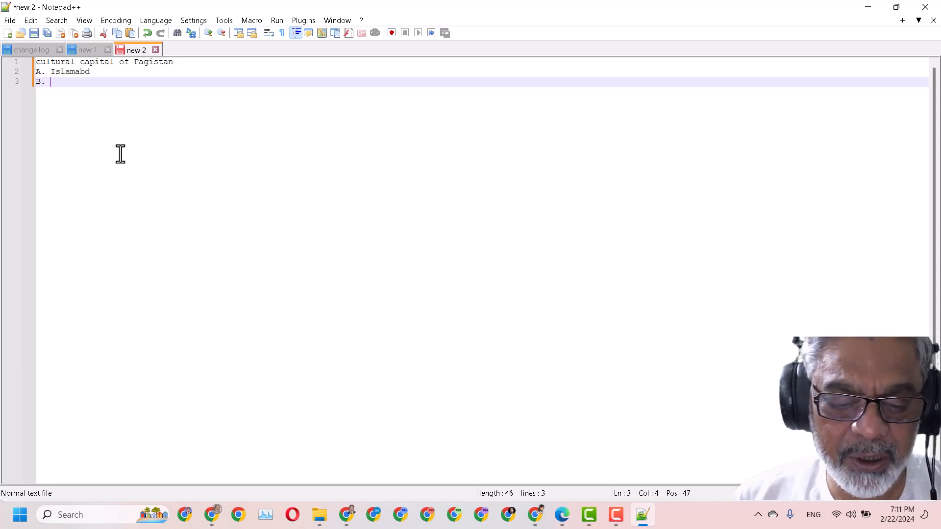
type(" Lahore")
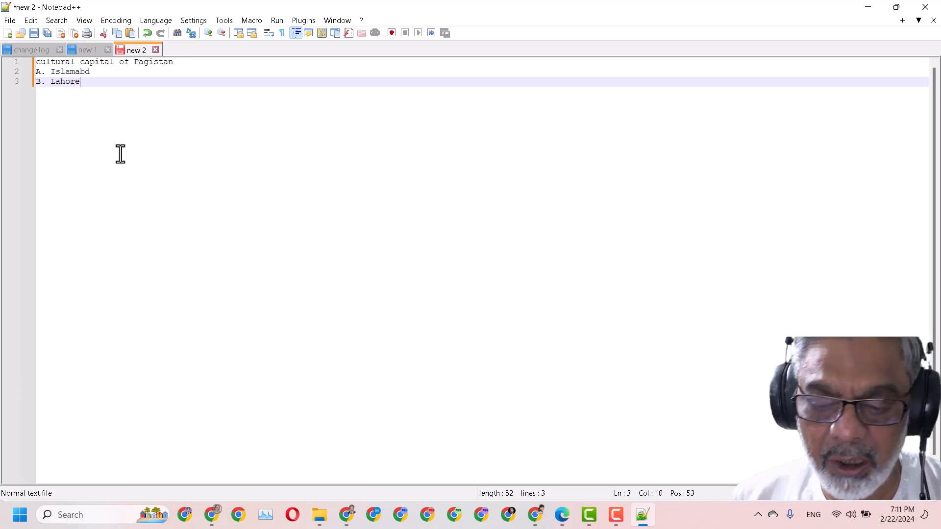
Step: Add the third answer option "C. Karachi" on line 4
key("Return")
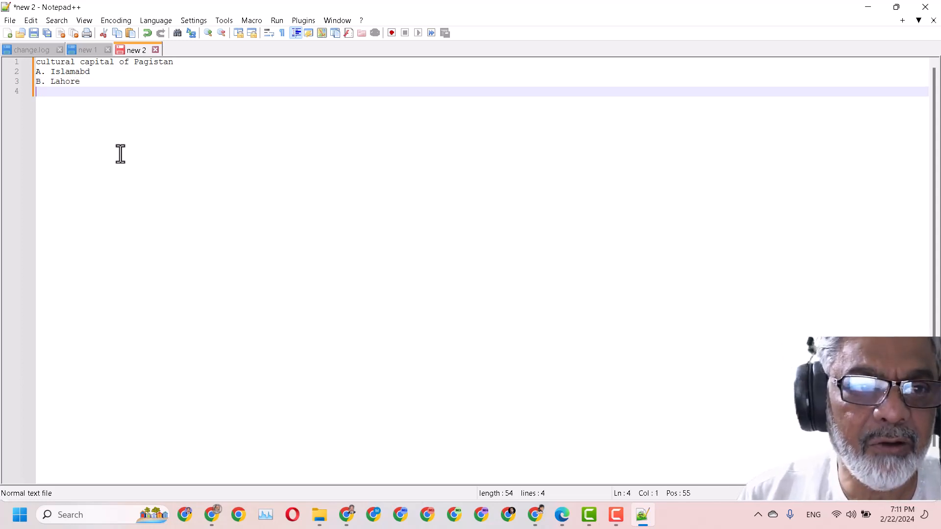
type("C.")
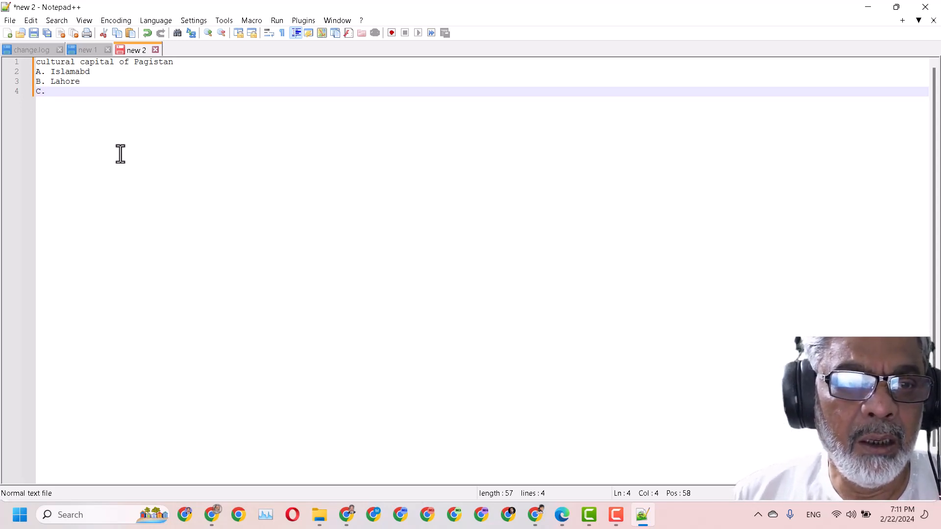
type(" Karac")
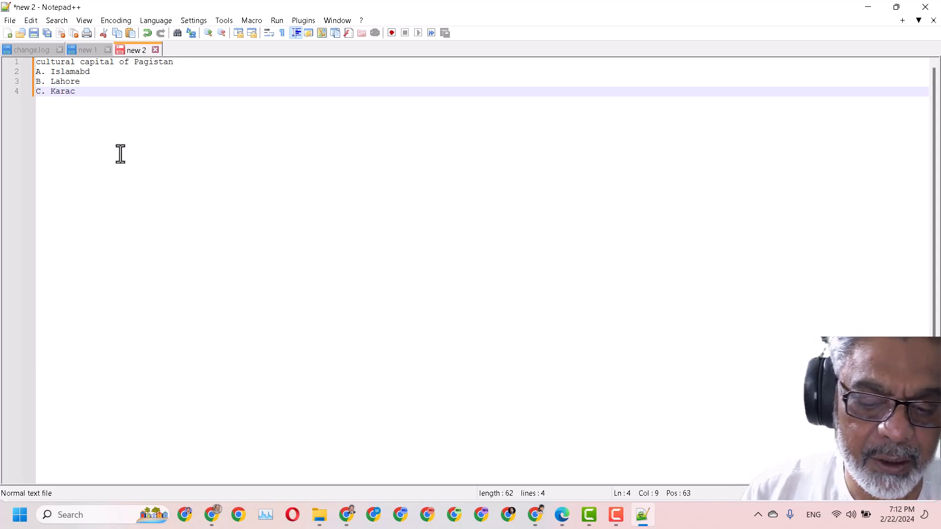
type("hi")
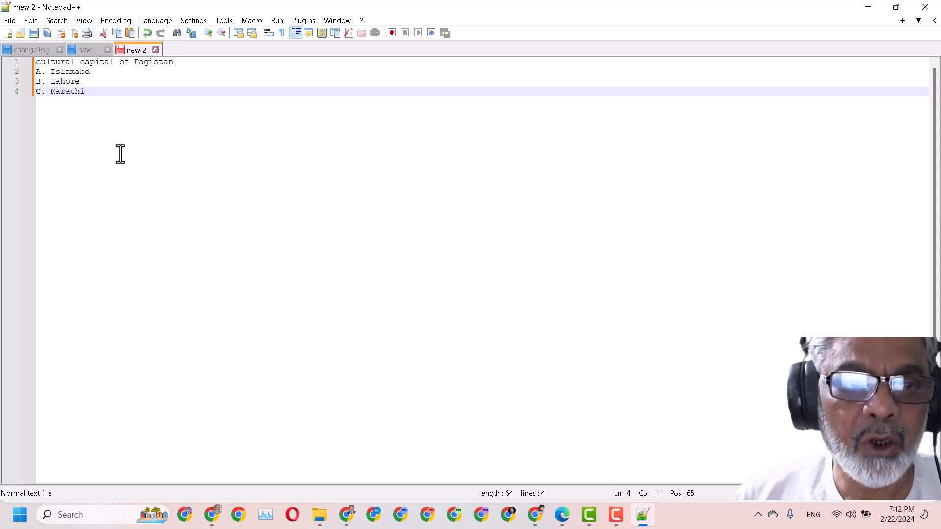
Step: Add the fourth answer option "D. Mohinjo Daro" on line 5, using a capital letter followed by a period and a space
key("Return")
type("d")
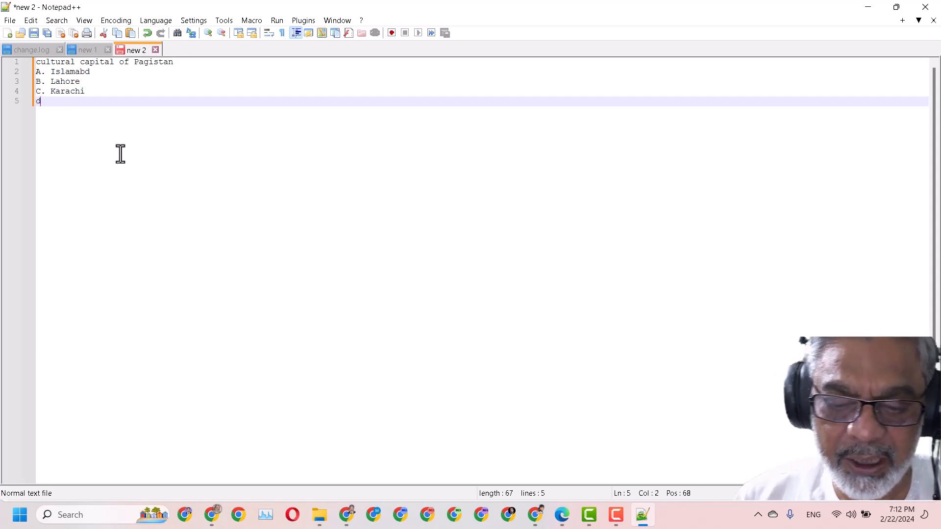
type(")")
key("BackSpace")
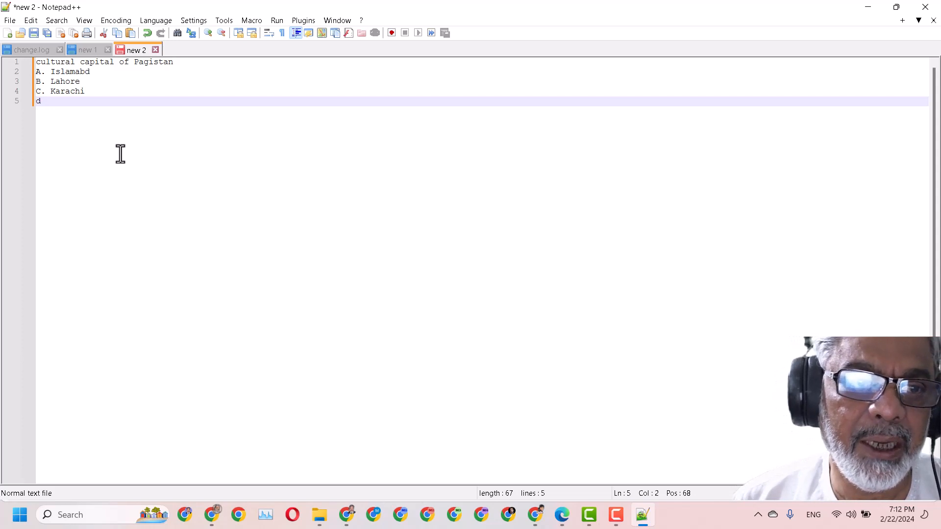
key("BackSpace")
type("D. ")
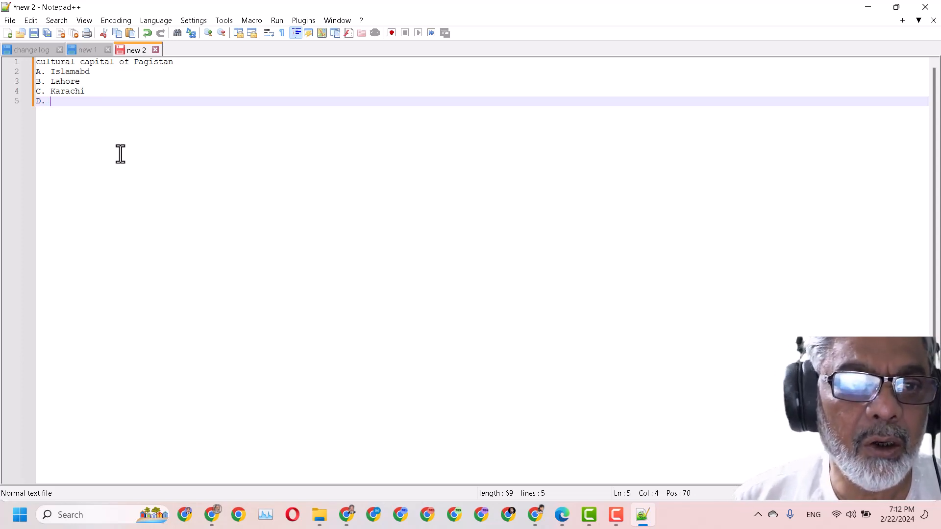
type("Mo")
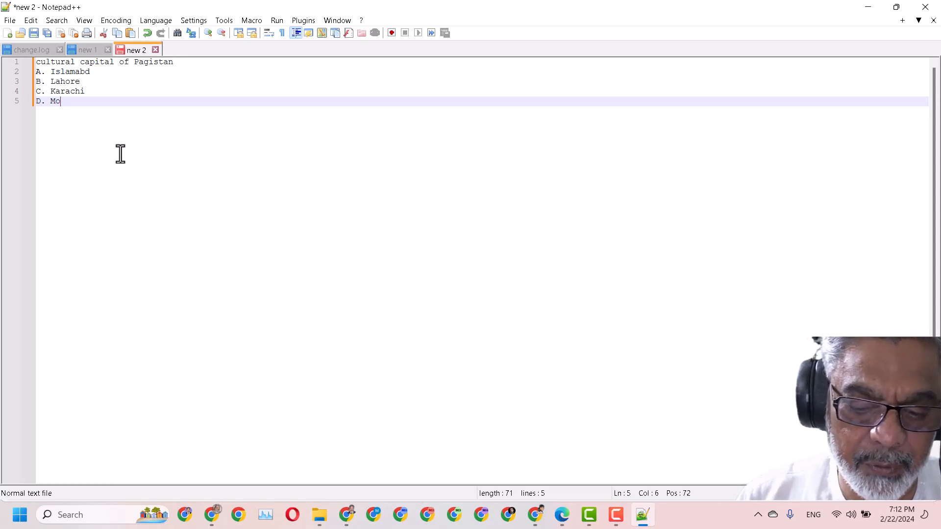
type("hinj")
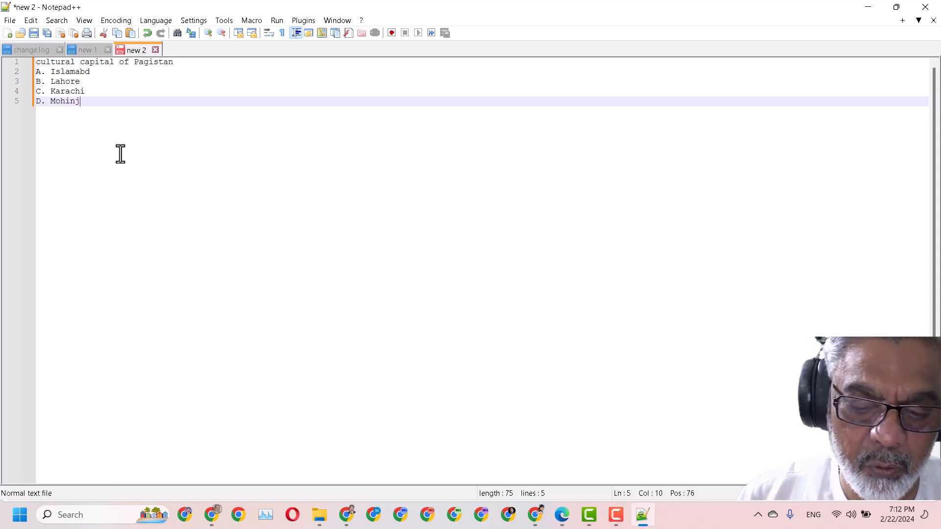
type("o Daro")
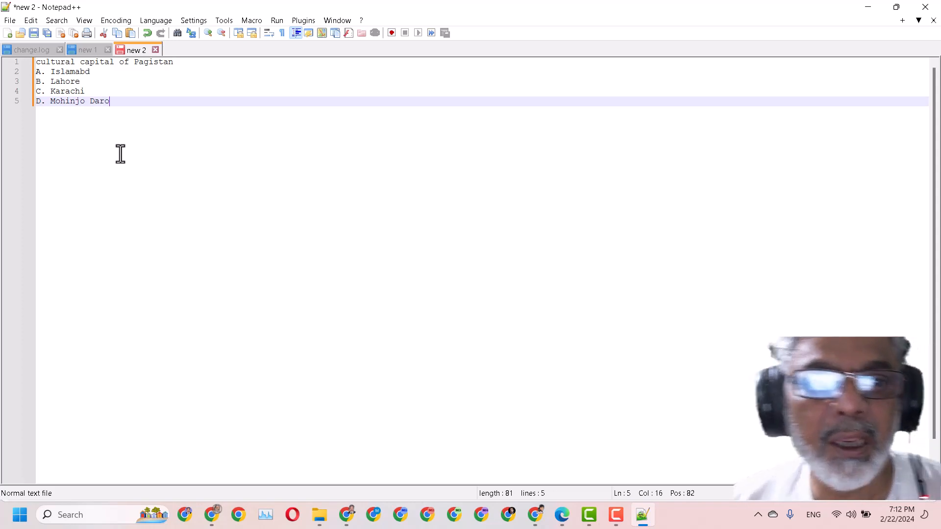
Step: Add the answer line "ANSWER : B" in capitals on line 6 and leave a blank line below it
key("Return")
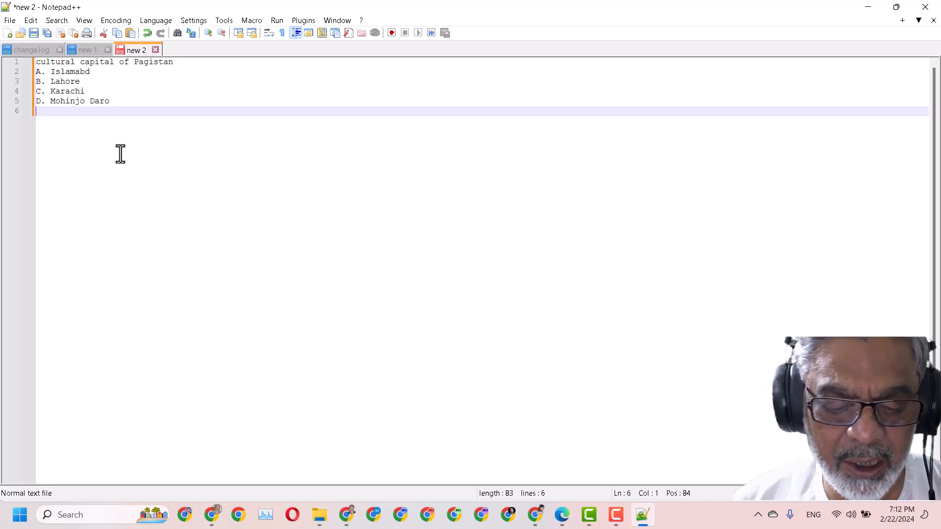
type("AN")
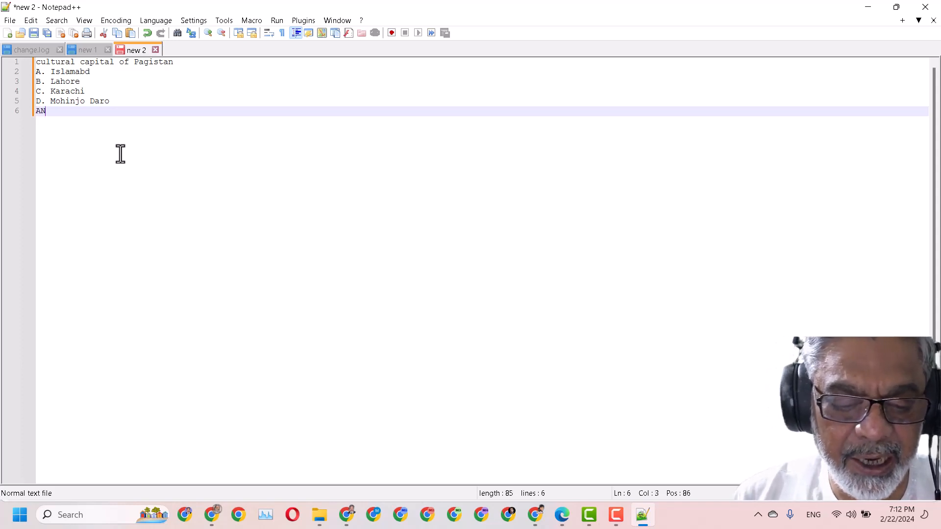
type("SWER")
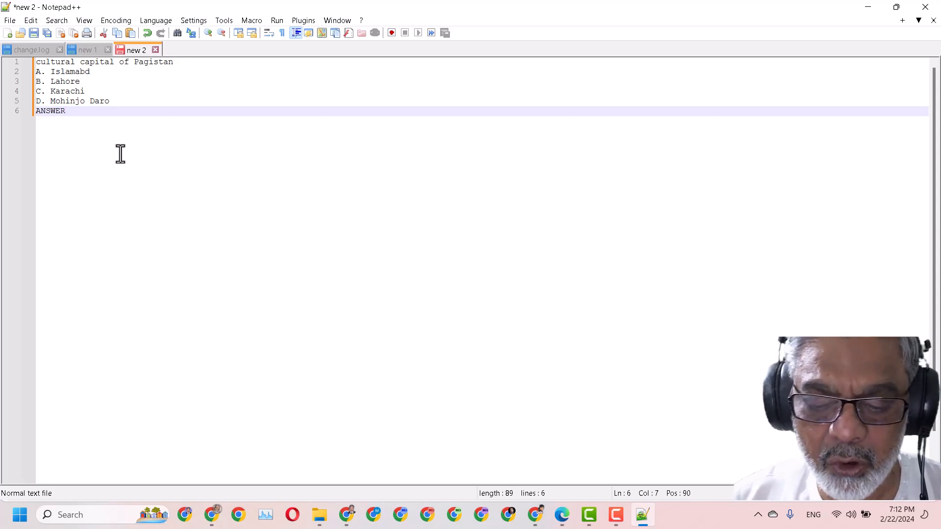
type(":")
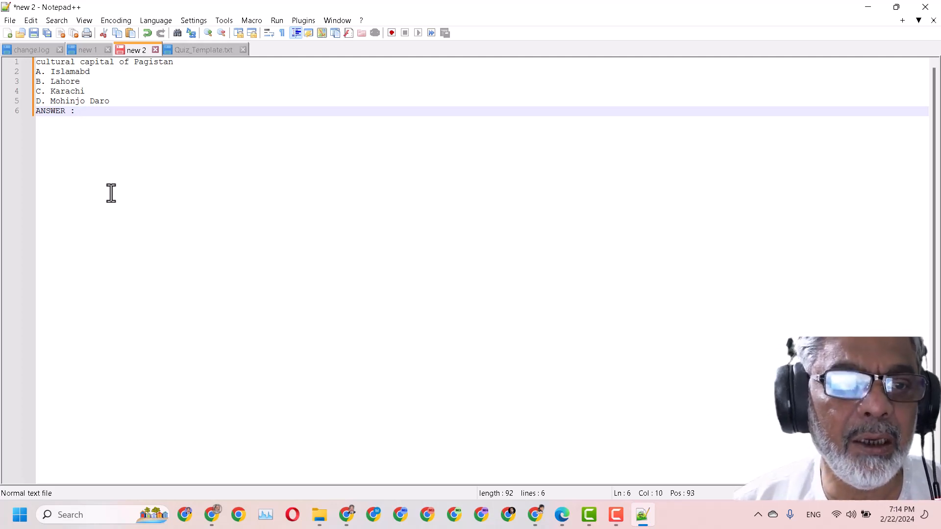
type("B")
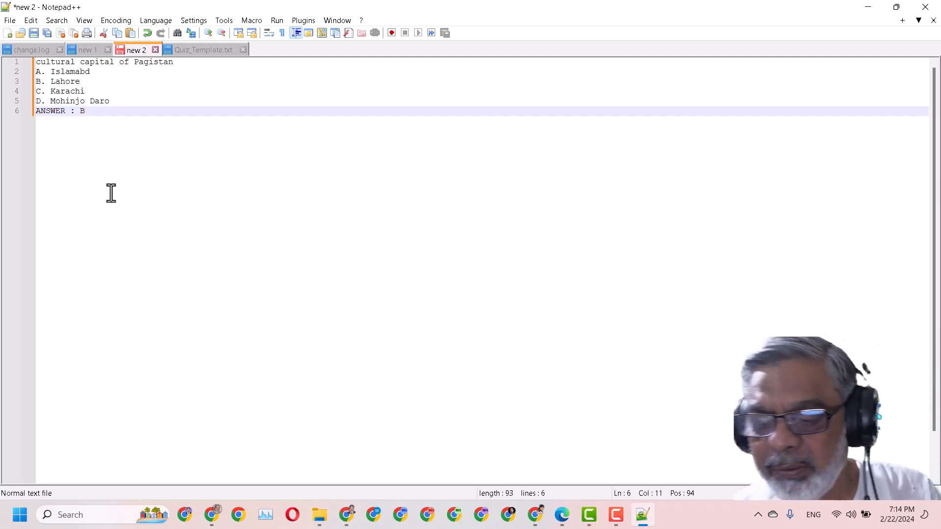
key("Return")
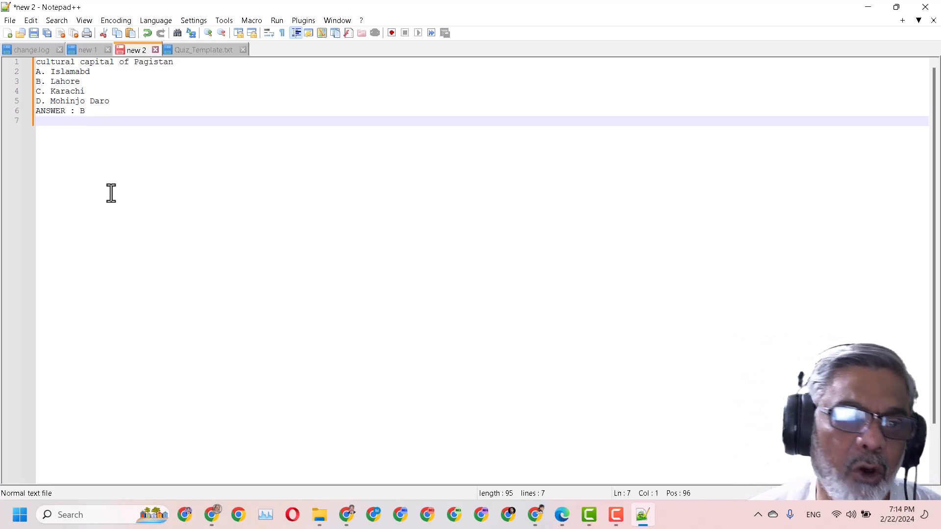
key("Return")
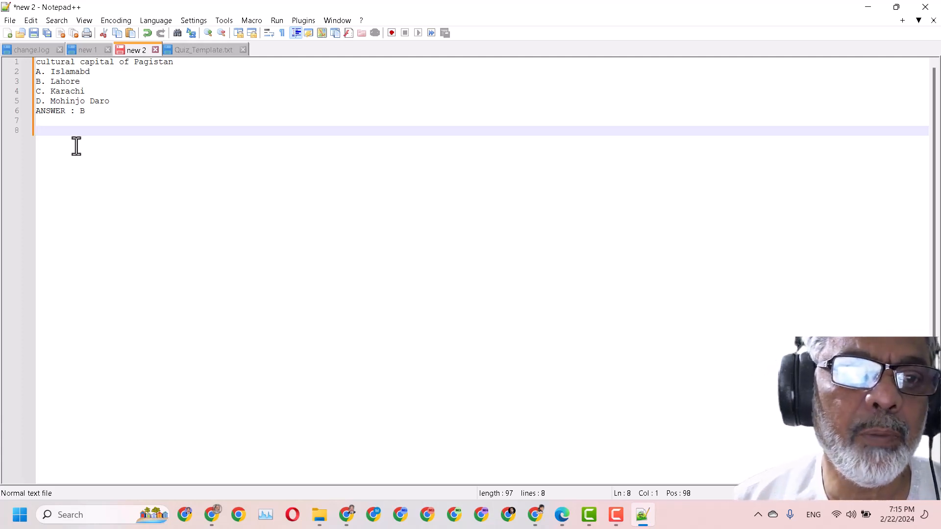
Step: Correct the question on line 1 to "Cultural capital of Pakistan", with a capital C and the country name's spelling fixed
left_click(39, 63)
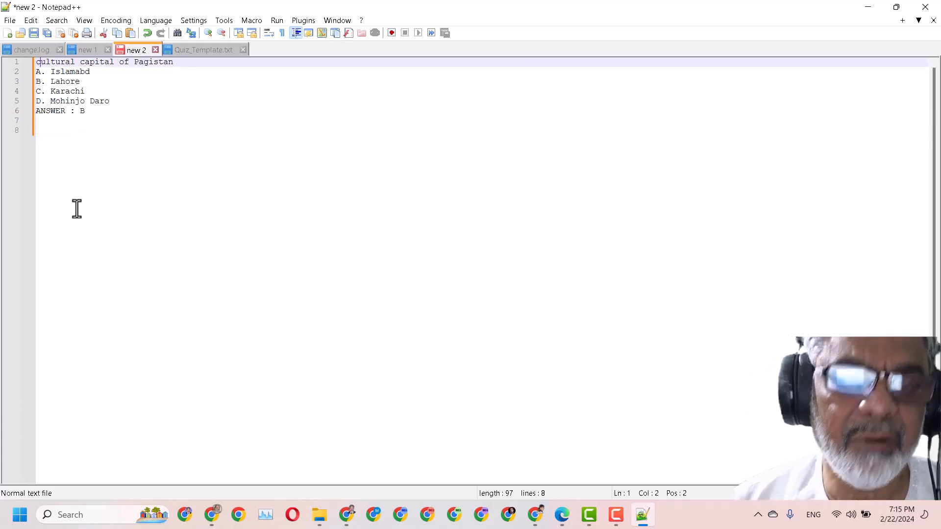
key("BackSpace")
type("C")
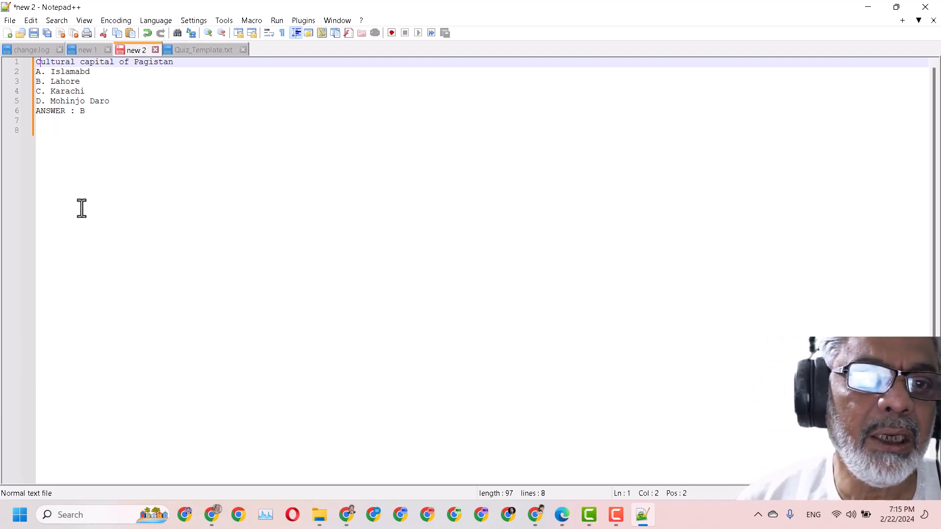
left_click(147, 62)
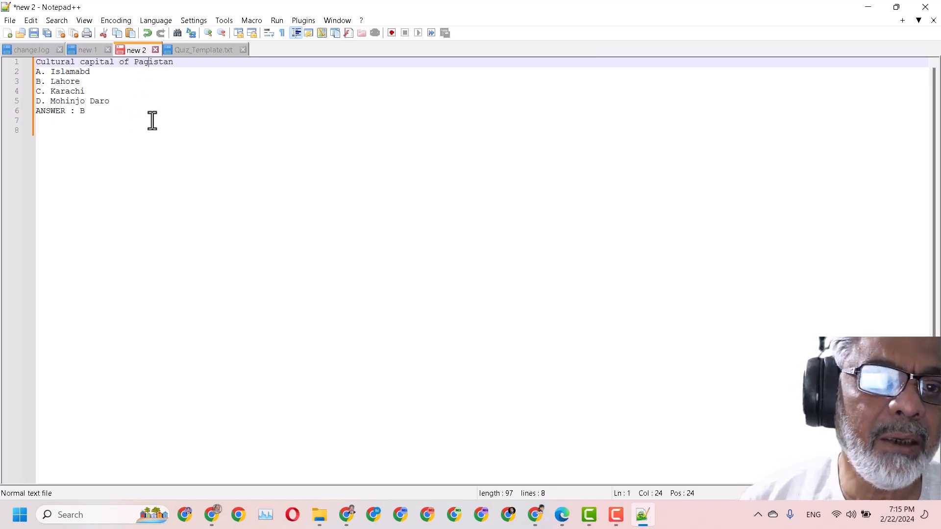
key("BackSpace")
type("k")
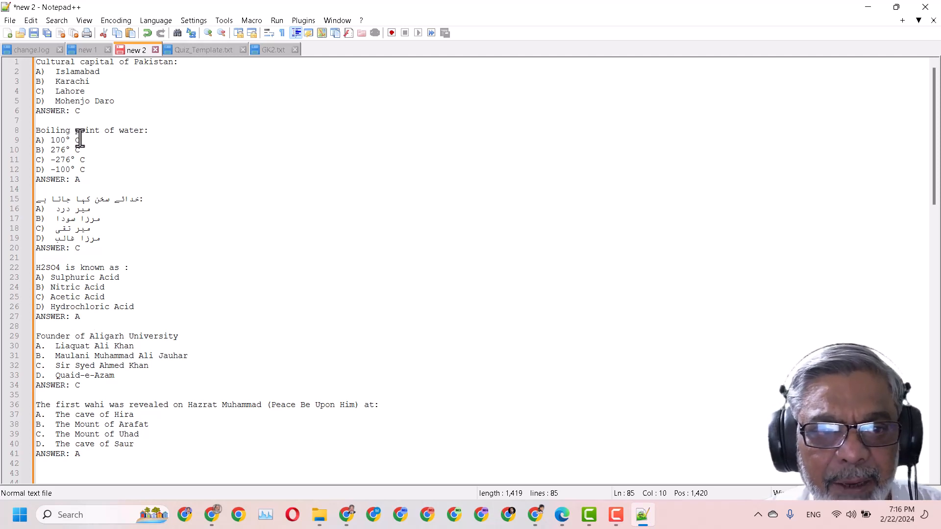
Step: Insert a degree symbol after "Boiling point of water:" as a trial and remove it again
left_click(184, 131)
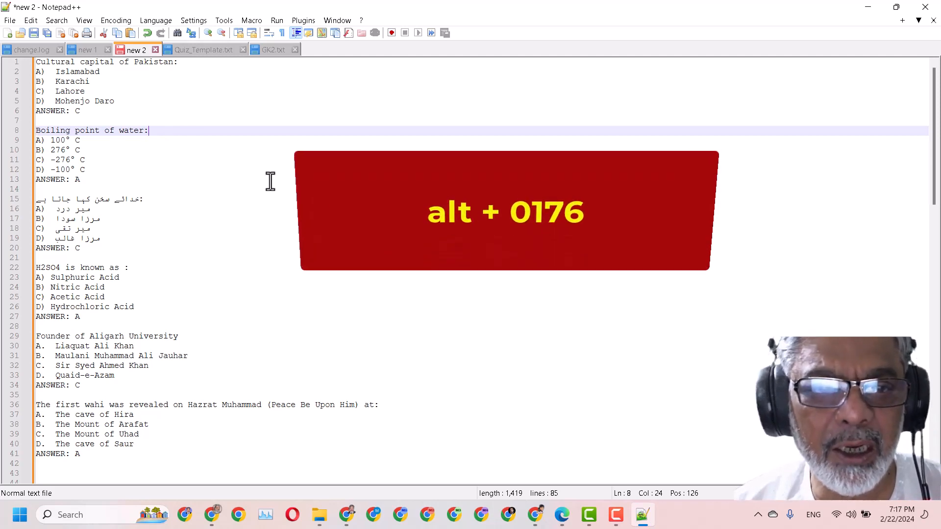
key("alt")
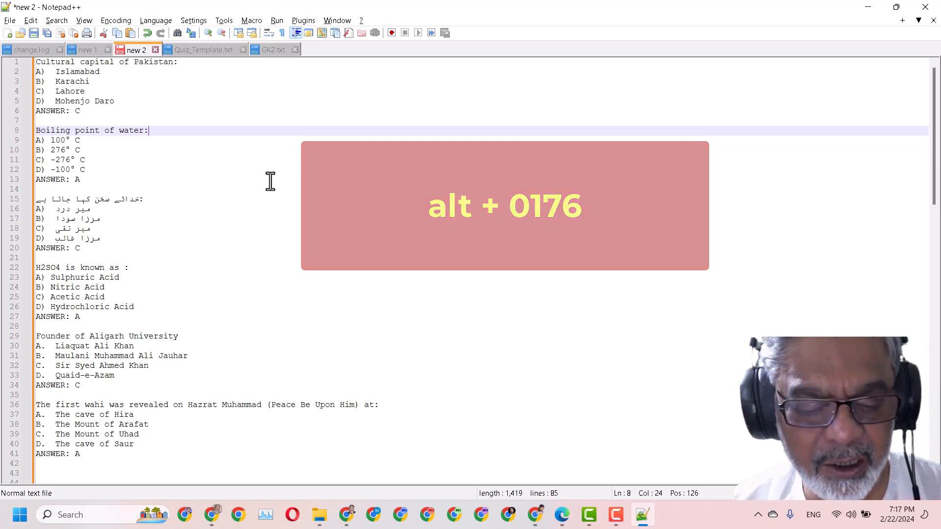
type("°")
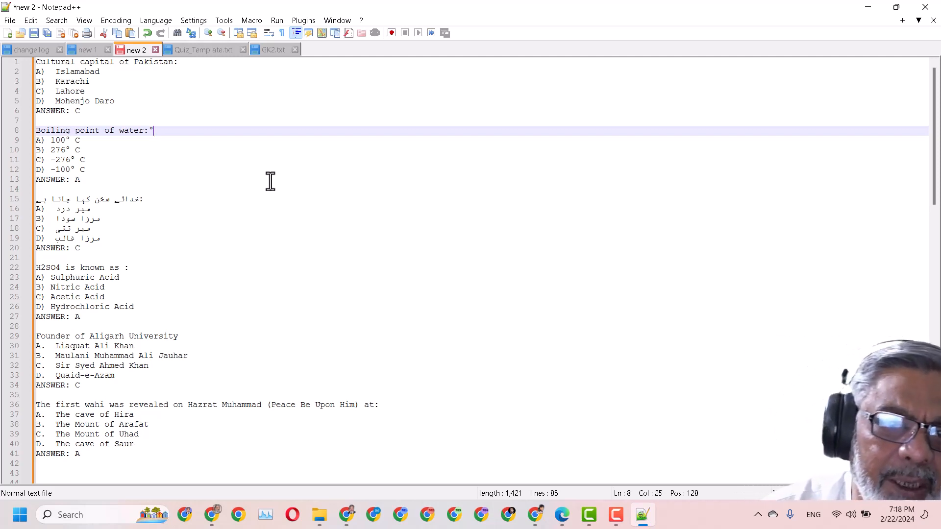
key("BackSpace")
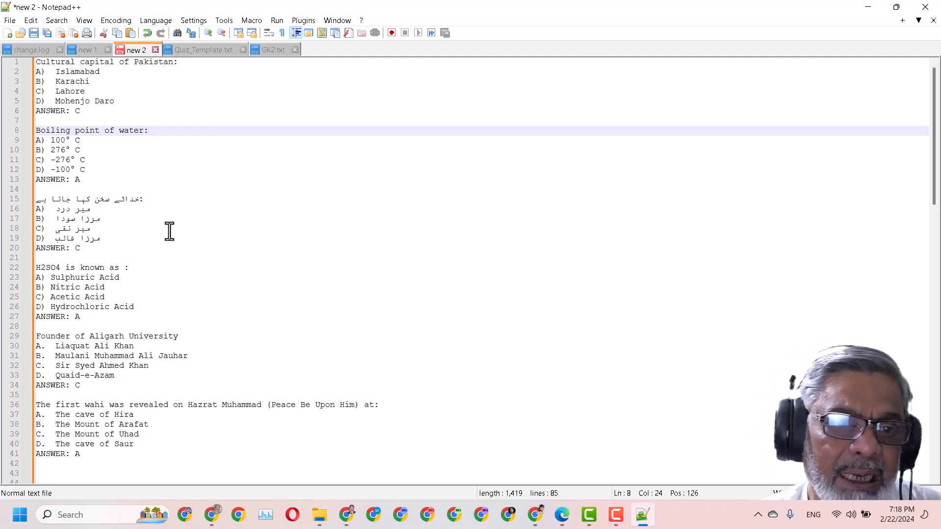
Step: Examine the H2SO4 question and the remaining quiz questions for their options, answer lines and spacing
scroll(169, 231, "down", 1)
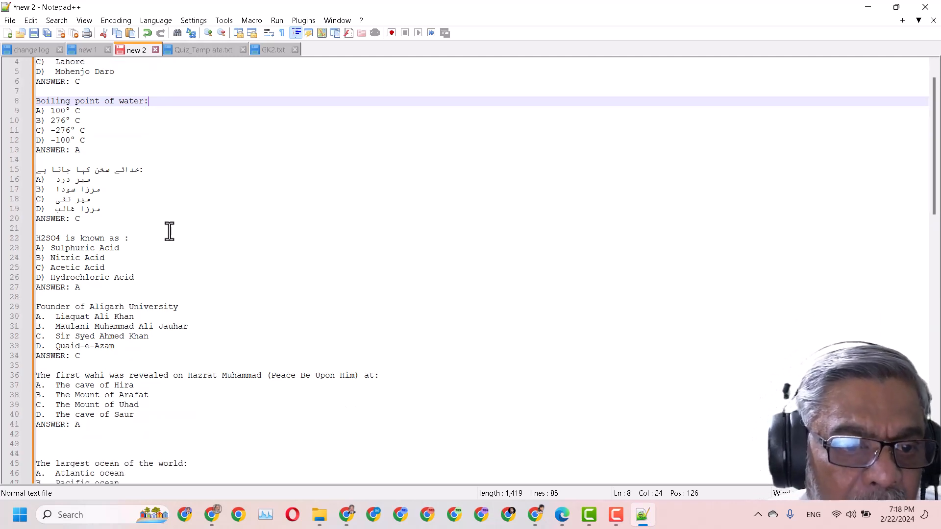
left_click(43, 240)
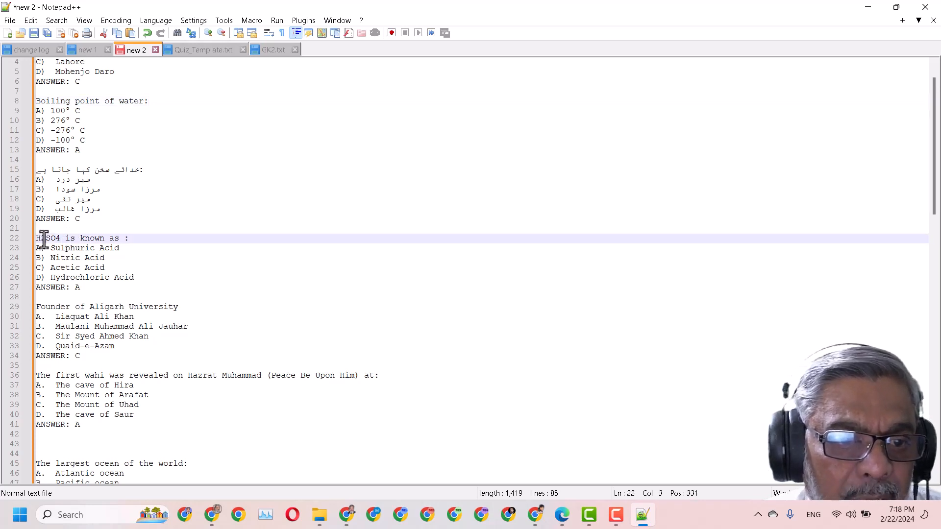
left_click(172, 236)
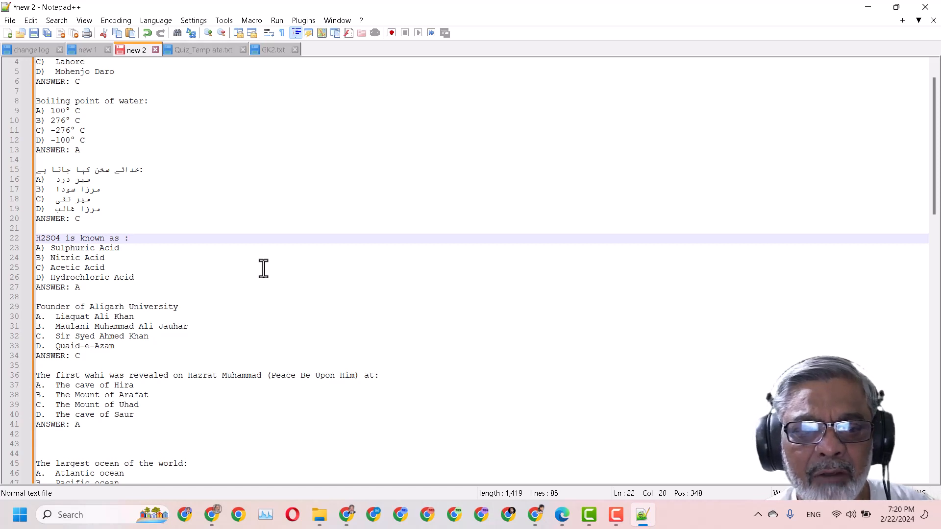
scroll(263, 268, "down", 2)
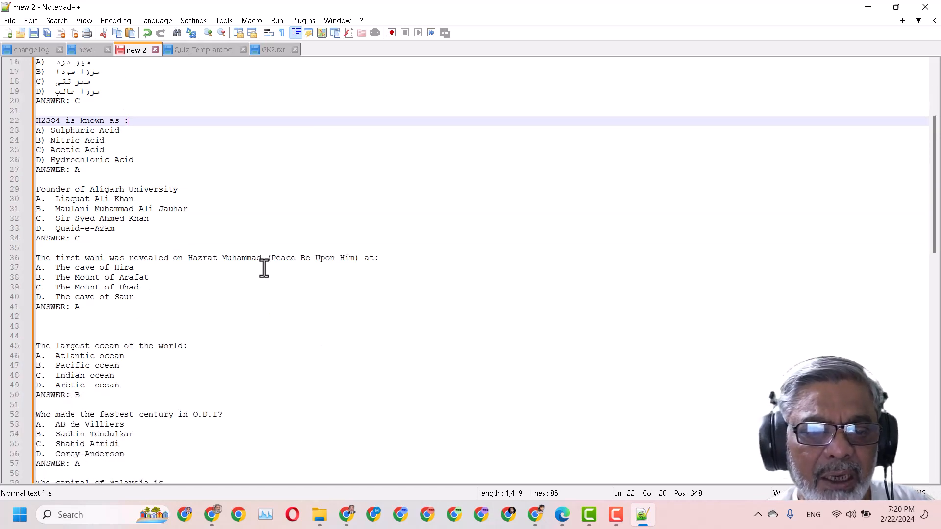
scroll(264, 268, "down", 8)
scroll(264, 268, "up", 5)
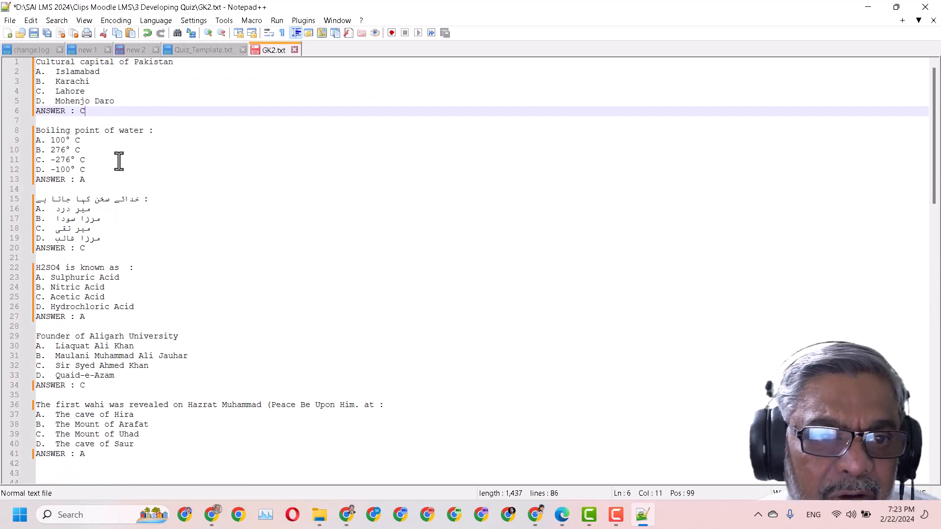
Step: Start saving the quiz file under a new name and choose the Moodle Resources\Ch-1 folder on drive D: as its location
left_click(11, 22)
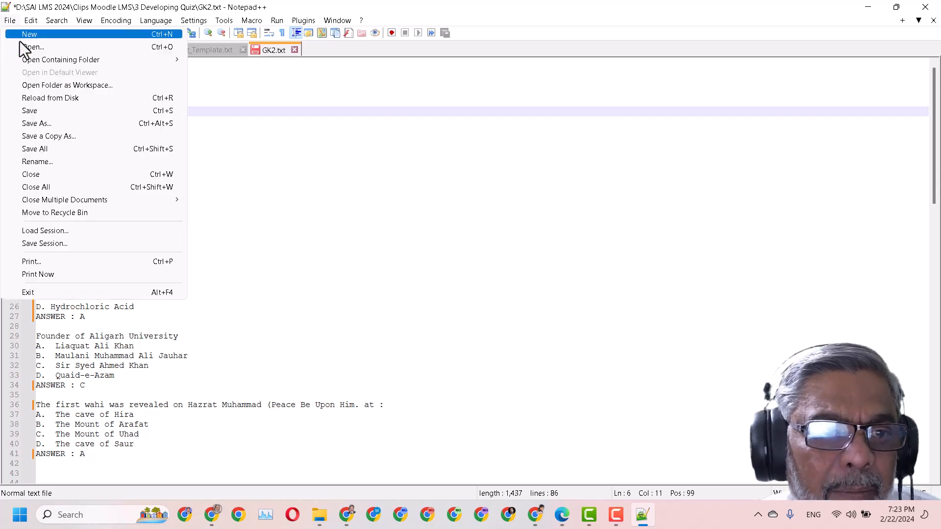
left_click(40, 124)
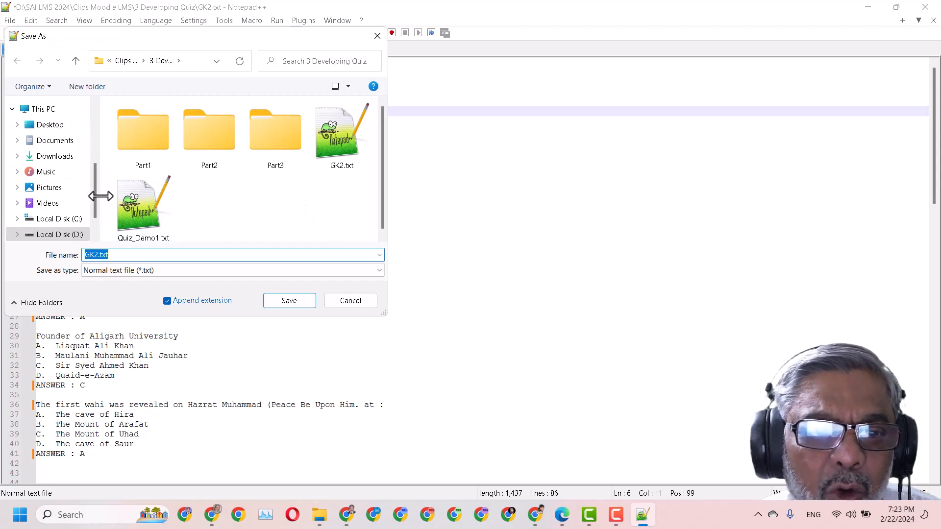
left_click_drag(96, 191, 96, 210)
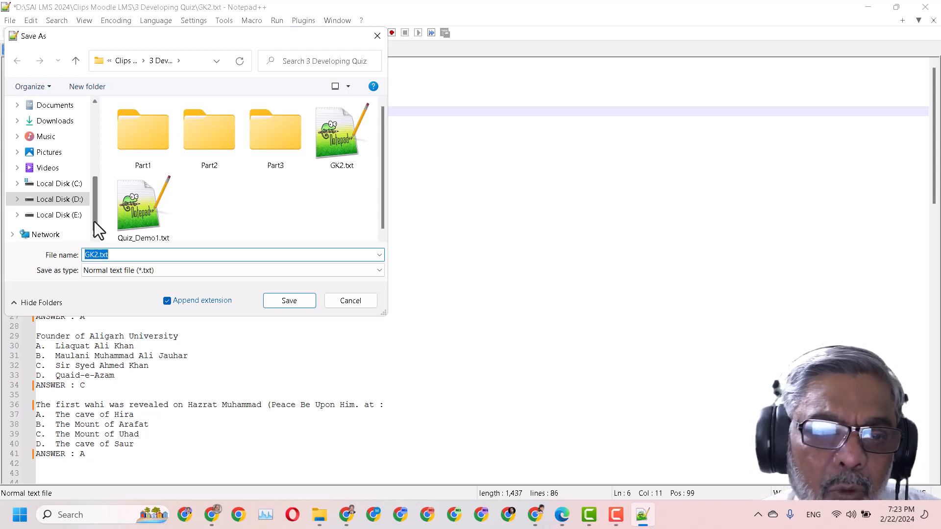
left_click(64, 201)
left_click(151, 153)
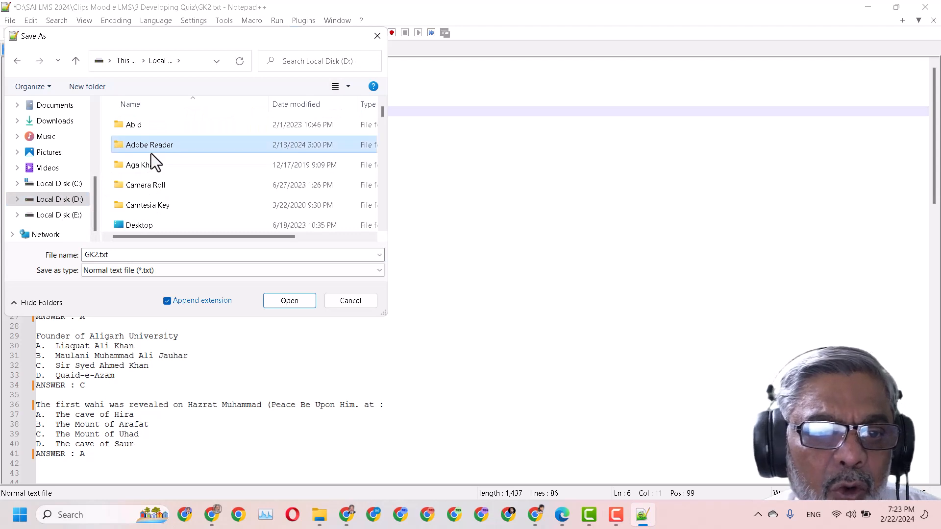
scroll(151, 153, "down", 12)
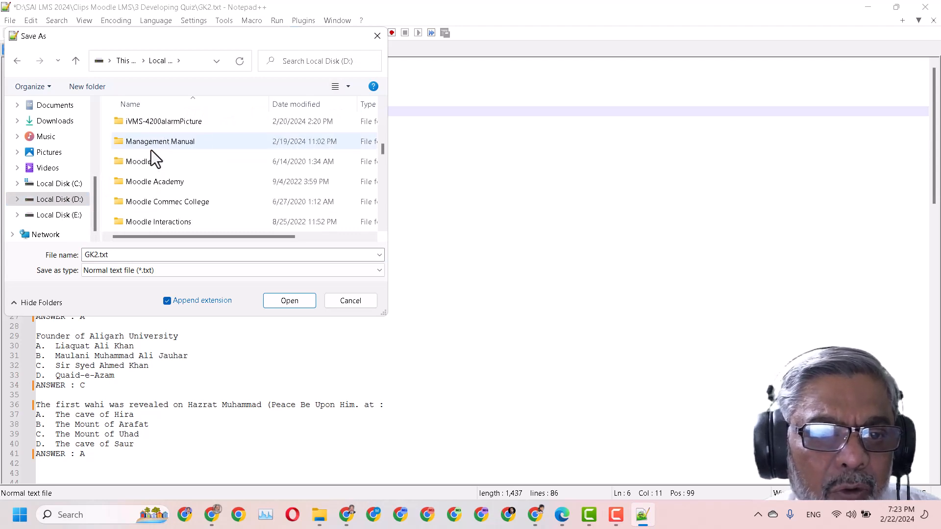
scroll(151, 151, "down", 1)
scroll(151, 151, "down", 1)
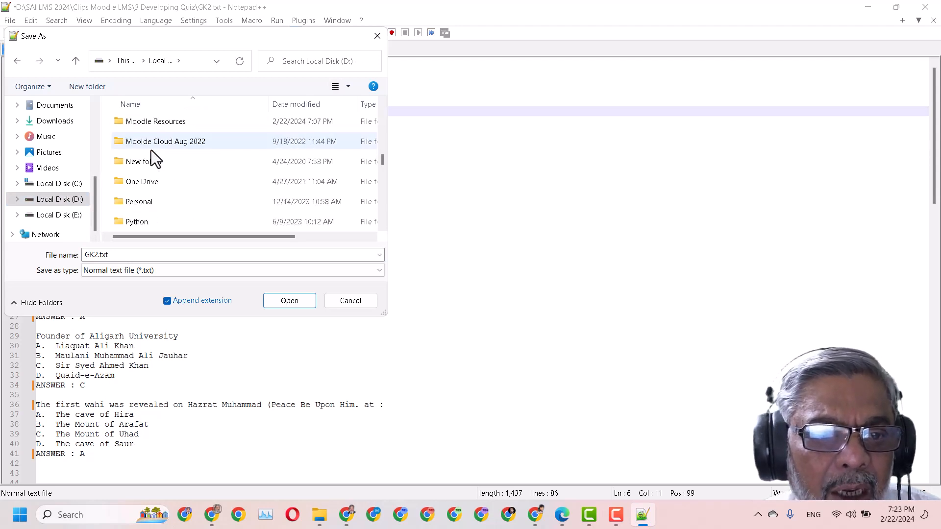
left_click(170, 128)
double_click(170, 128)
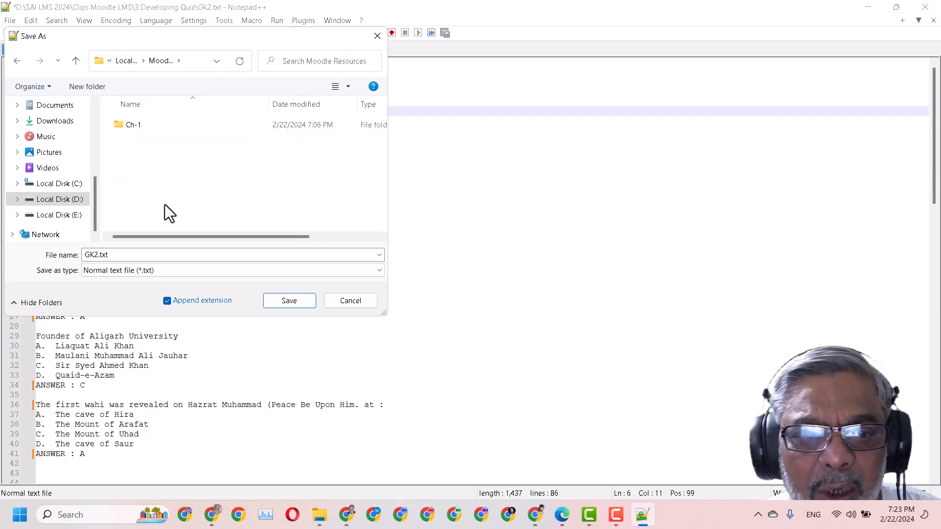
double_click(133, 128)
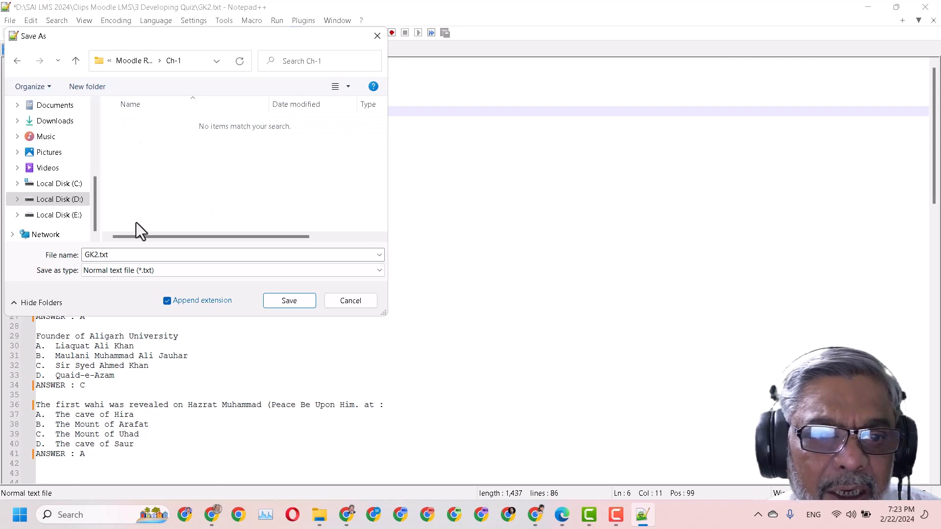
Step: Name the file "Quiz Ch1" and save it as a normal text file with the extension appended
left_click_drag(120, 255, 16, 244)
key("BackSpace")
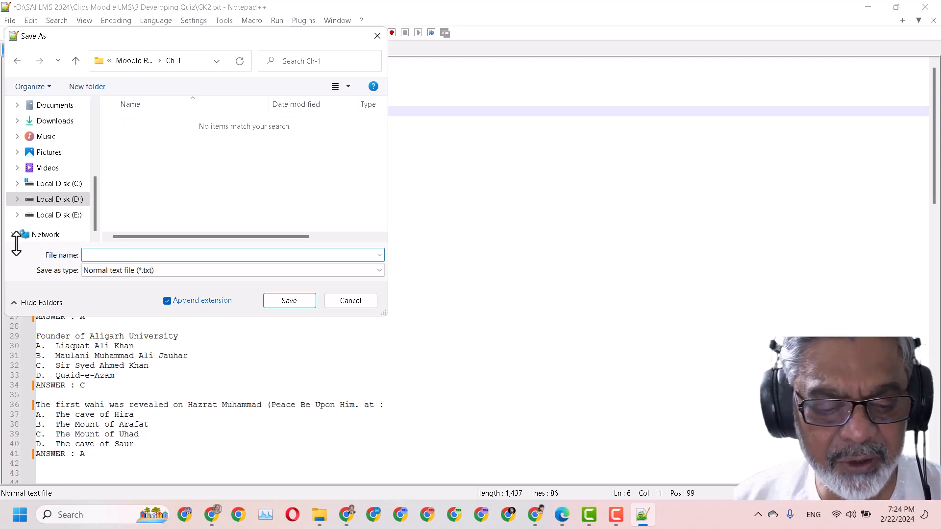
type("Q")
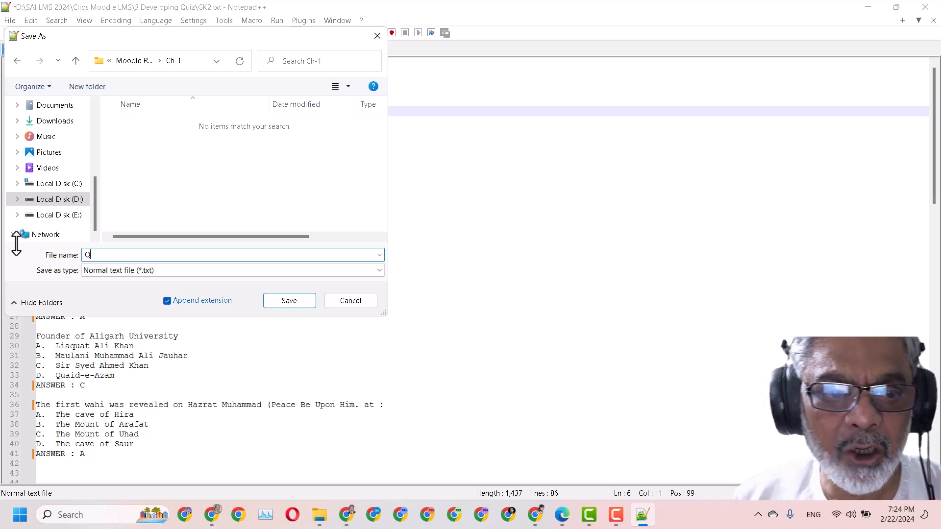
type("uiz")
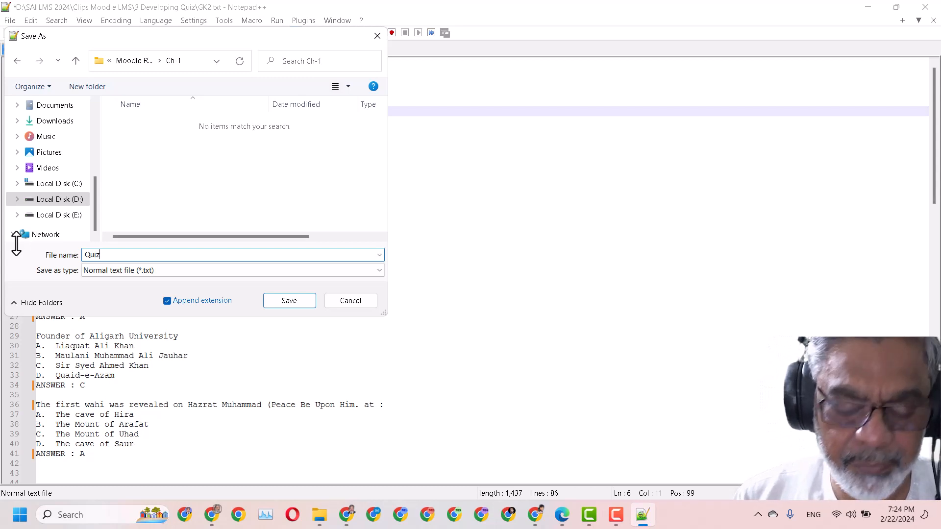
type(" C")
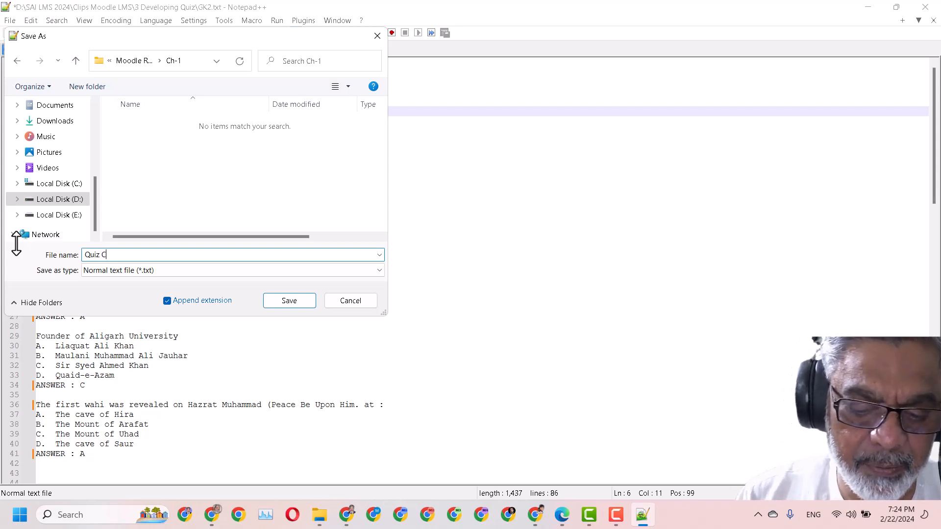
type("h1")
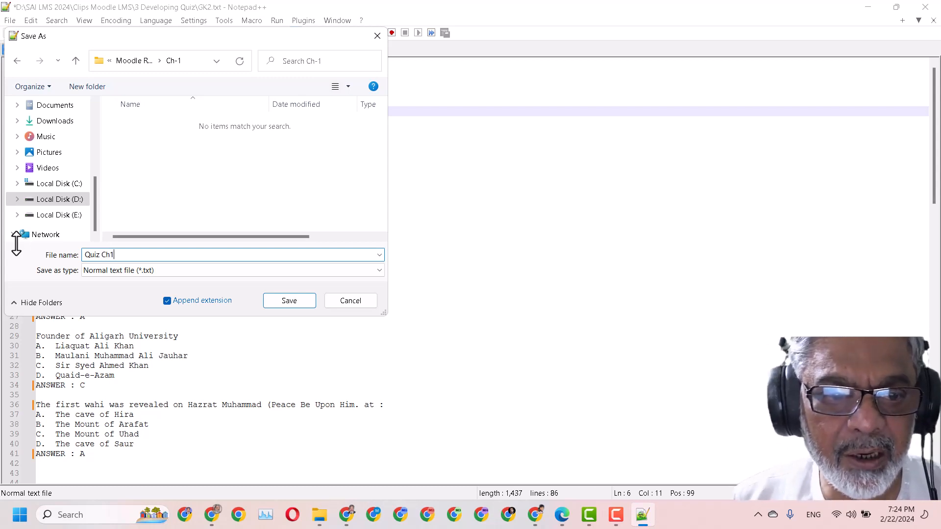
type(".")
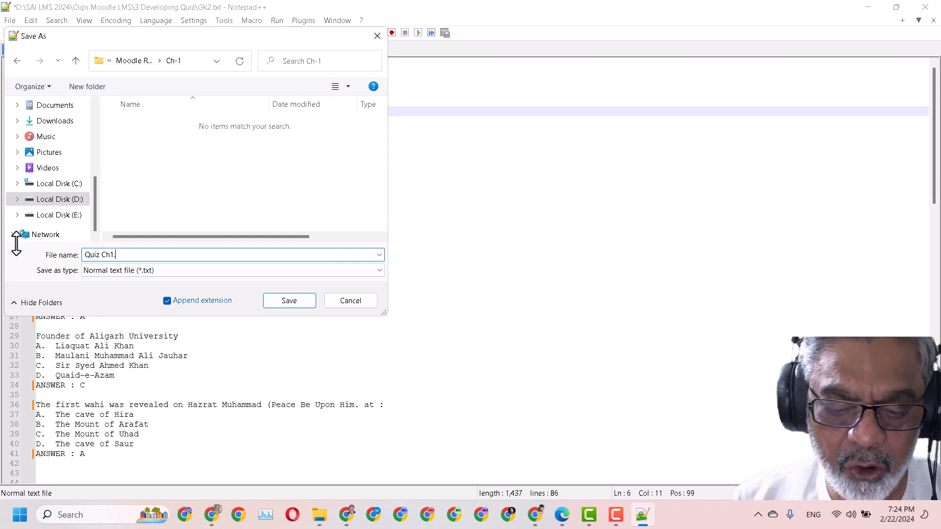
type("txt")
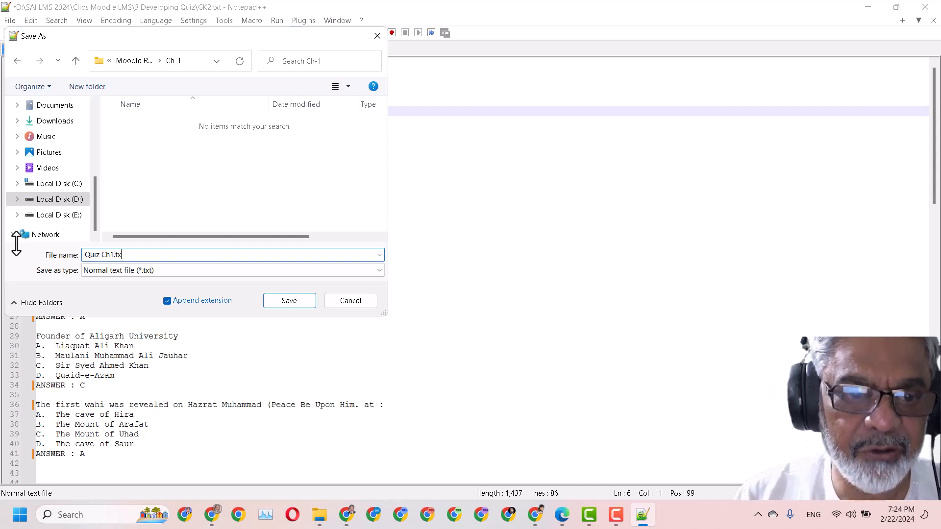
key("BackSpace")
key("BackSpace")
key("BackSpace")
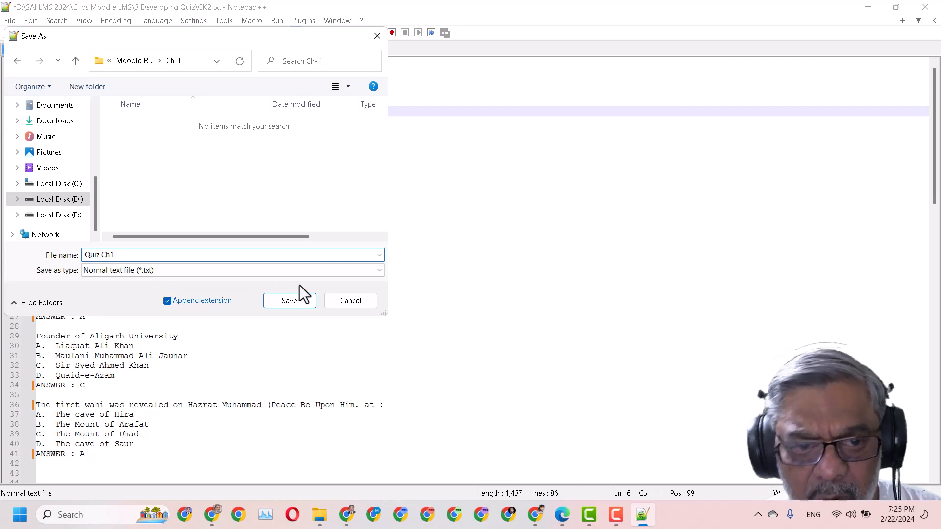
left_click(295, 302)
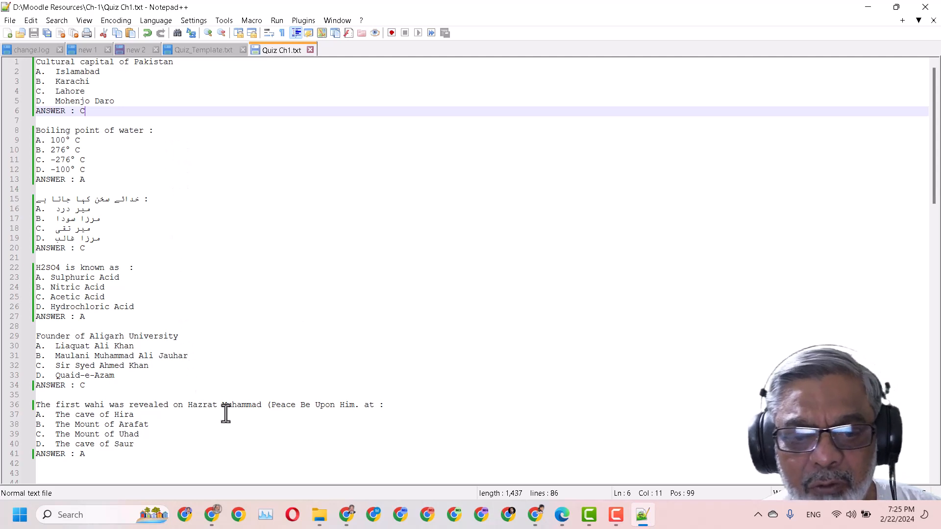
Step: Switch to File Explorer and open the Moodle Resources\Ch-1 folder on drive D: to check the saved quiz file
left_click(319, 515)
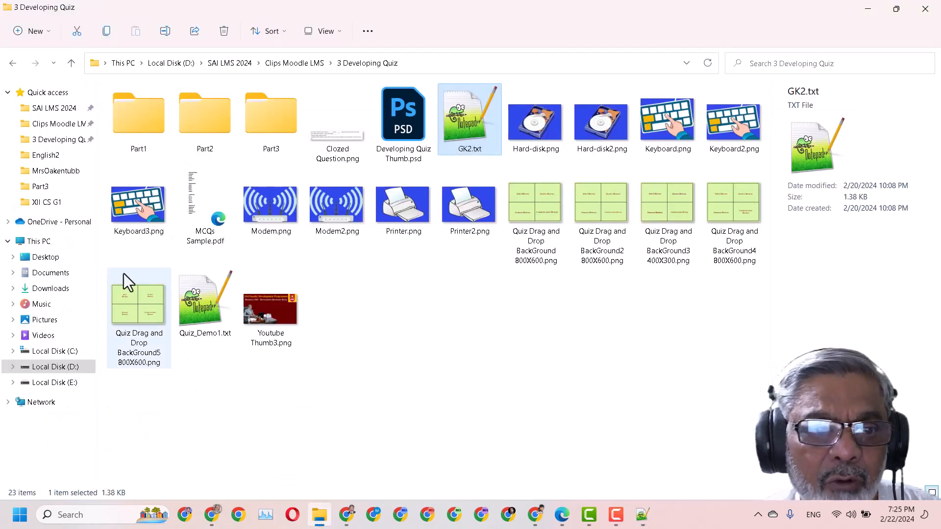
left_click(55, 368)
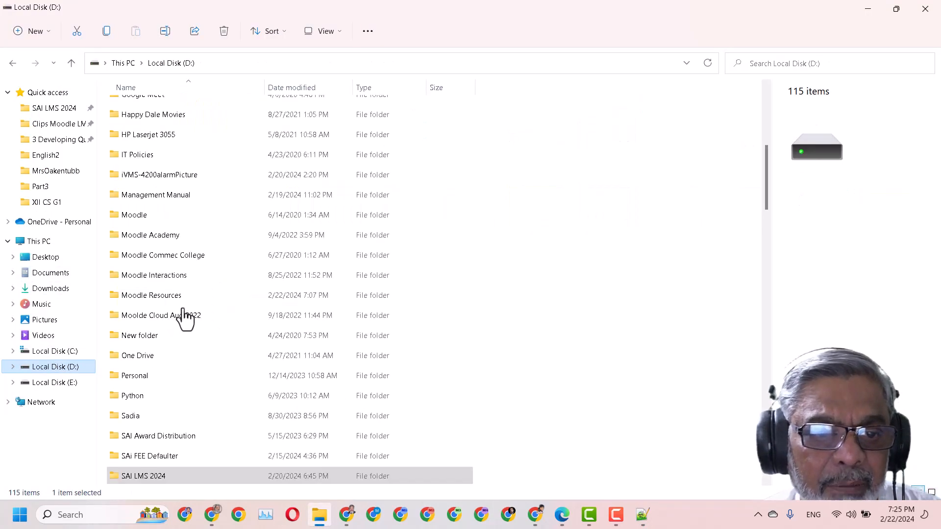
key("m")
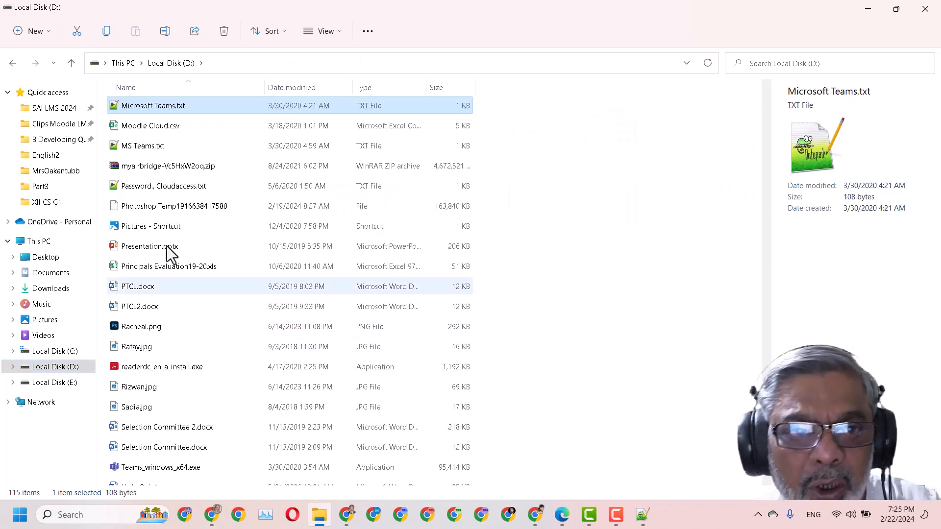
key("o")
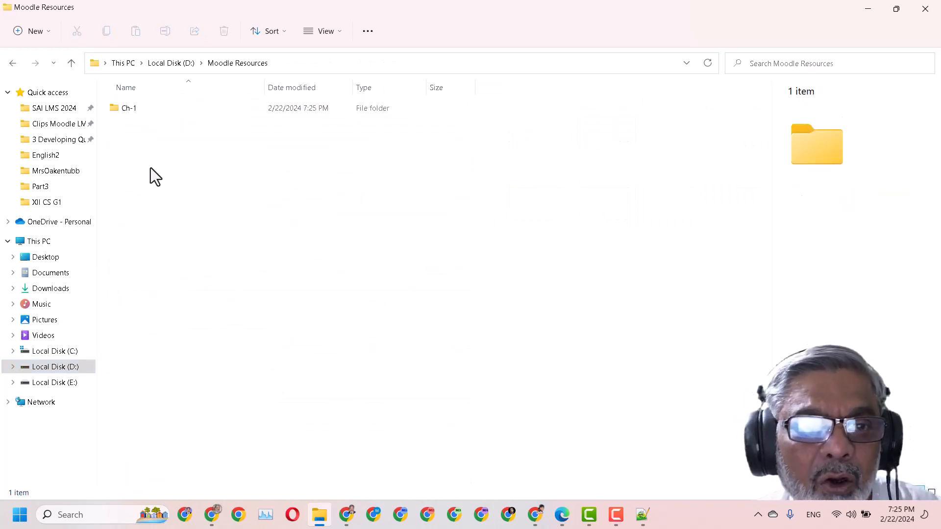
double_click(129, 111)
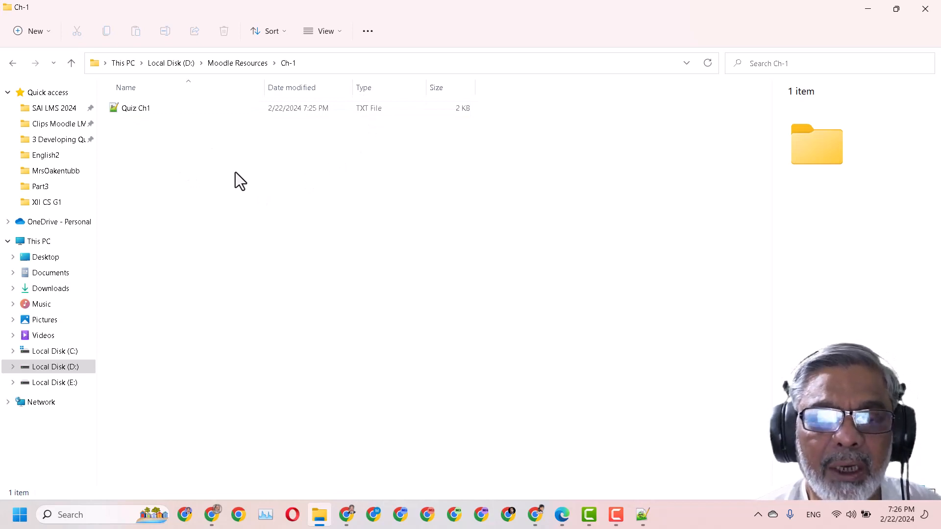
Step: Turn on the display of file name extensions in File Explorer
left_click(341, 39)
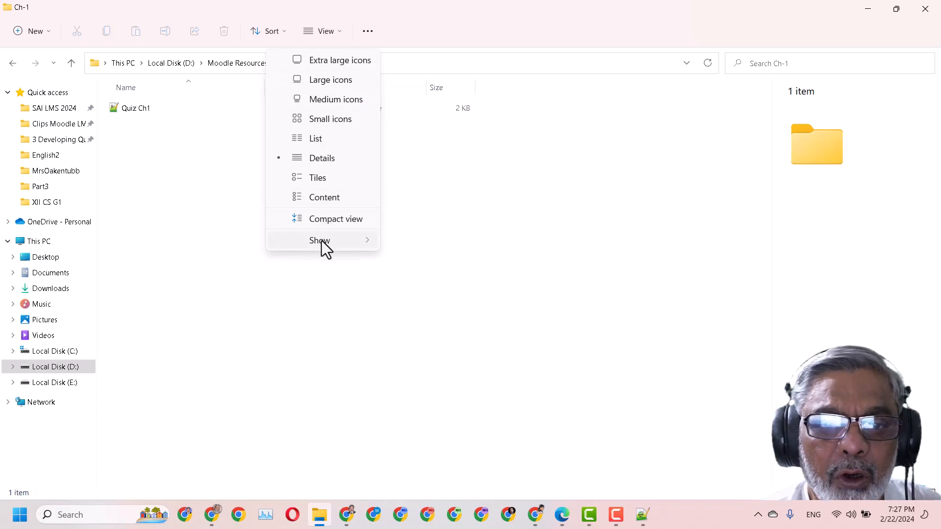
mouse_move(321, 240)
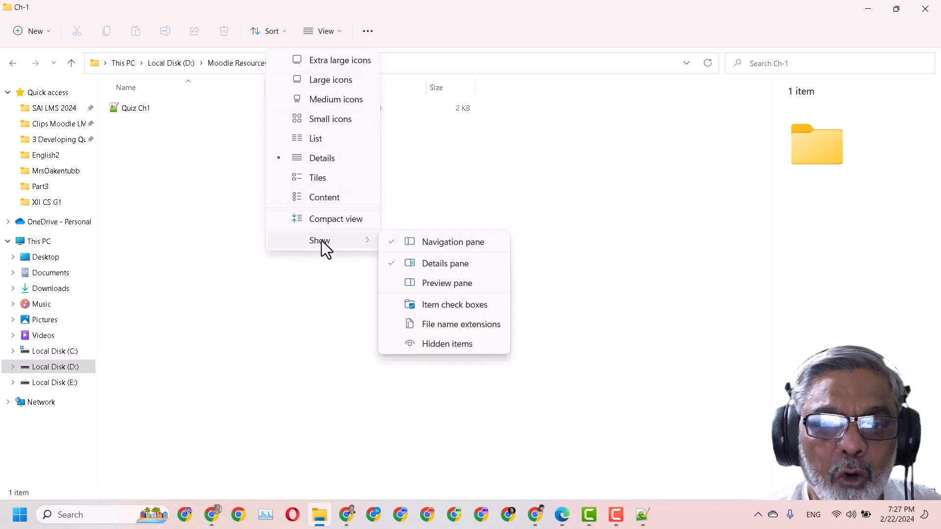
left_click(448, 326)
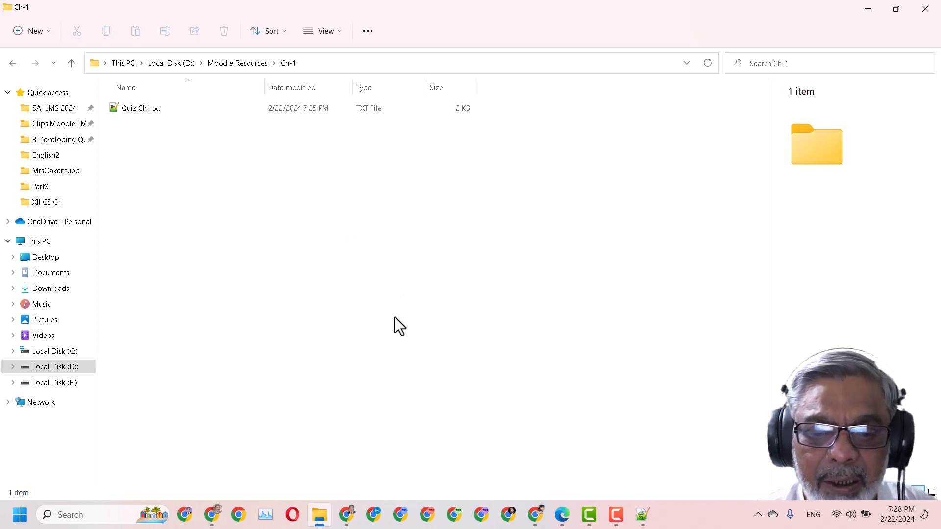
Step: Switch to the SAI Learning Management System site in Chrome, log in and open the list of enrolled courses
left_click(351, 517)
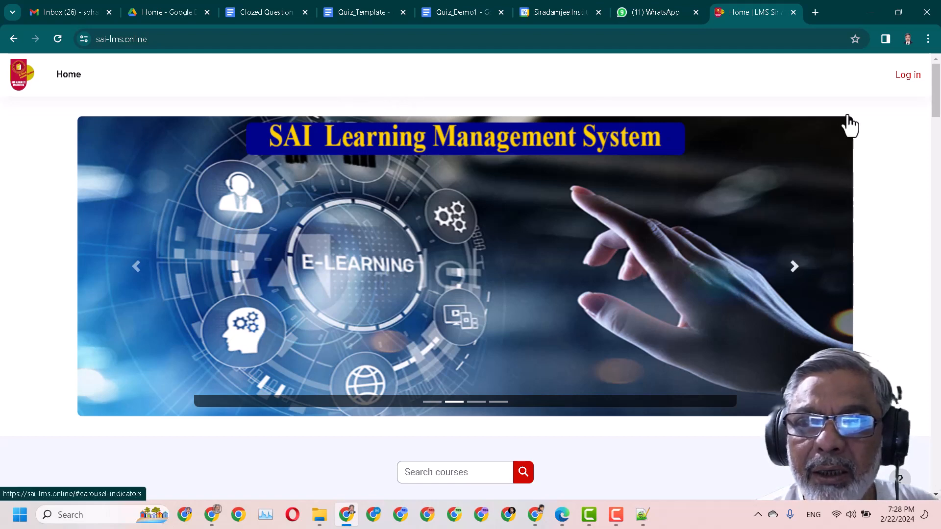
left_click(907, 77)
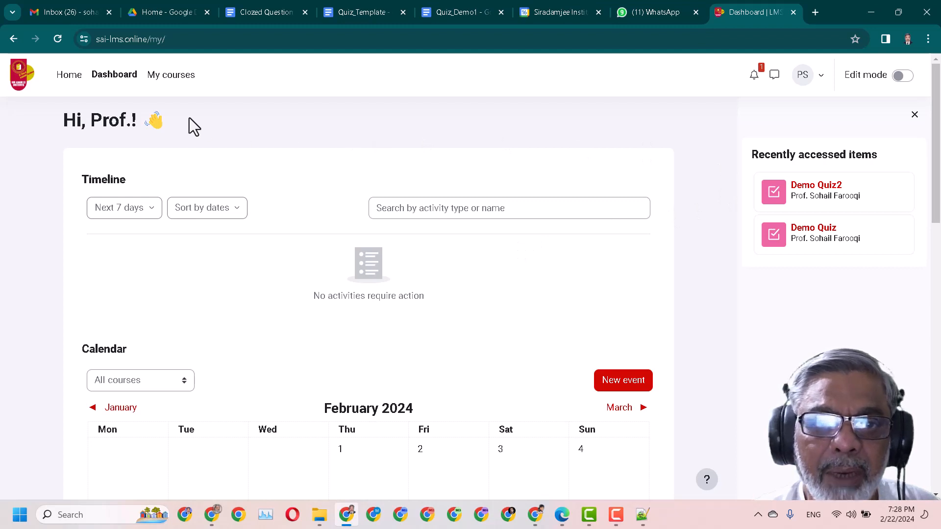
left_click(170, 75)
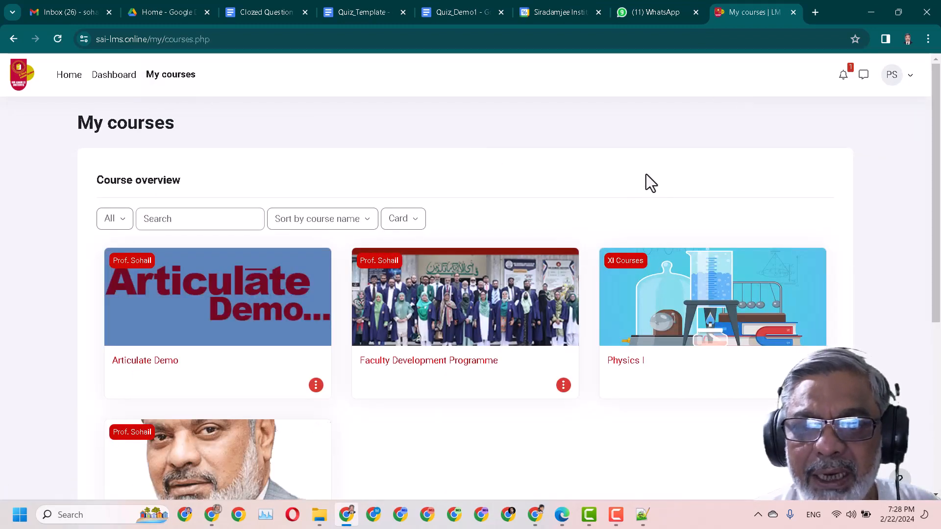
Step: Open the course titled with the professor's name and expand its Ch1 tile
scroll(646, 175, "down", 3)
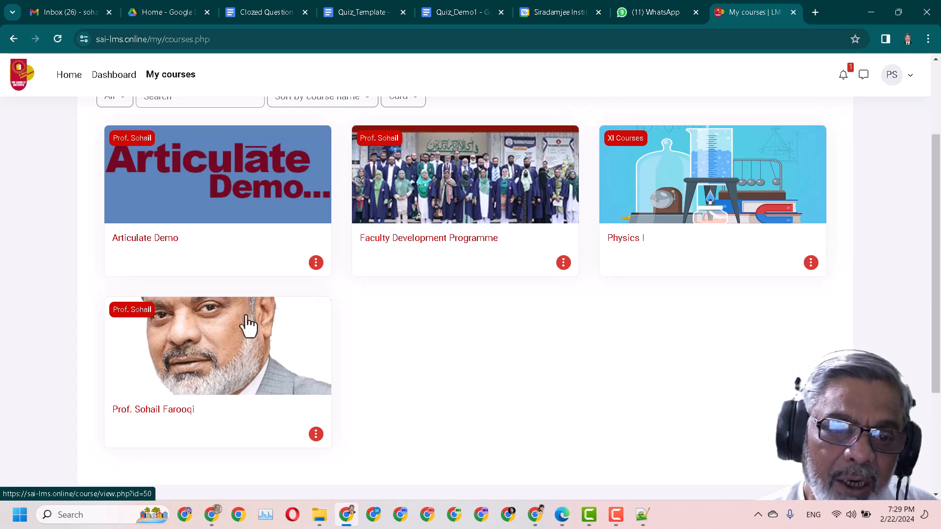
left_click(215, 354)
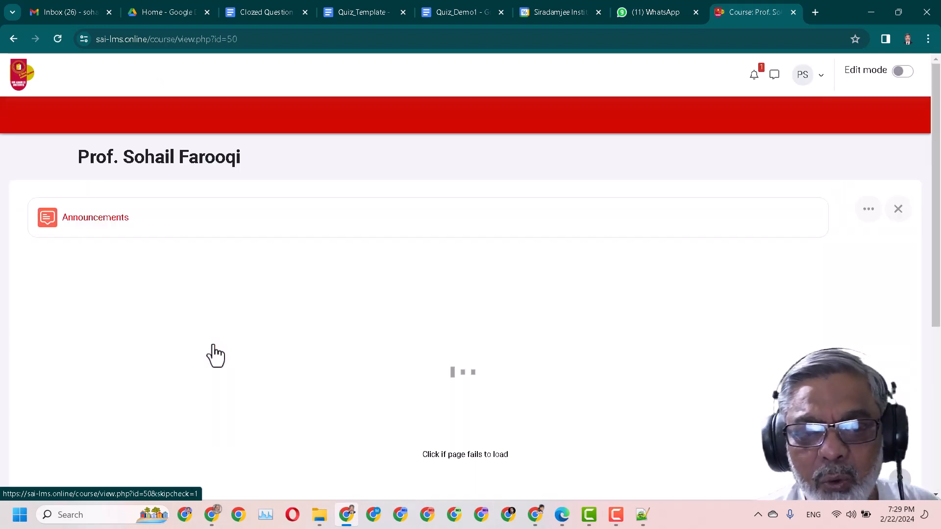
left_click(215, 354)
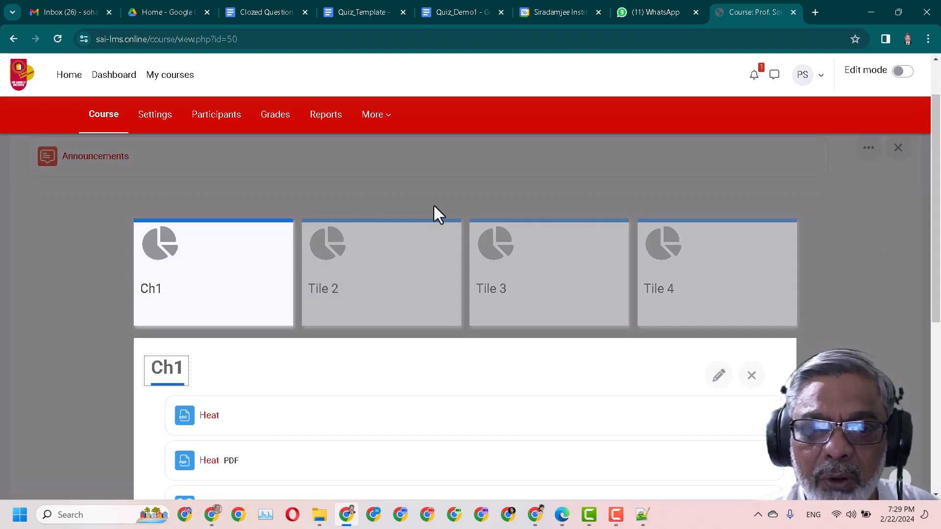
Step: Turn on edit mode for the course so activities can be added to the Ch1 section
left_click(104, 122)
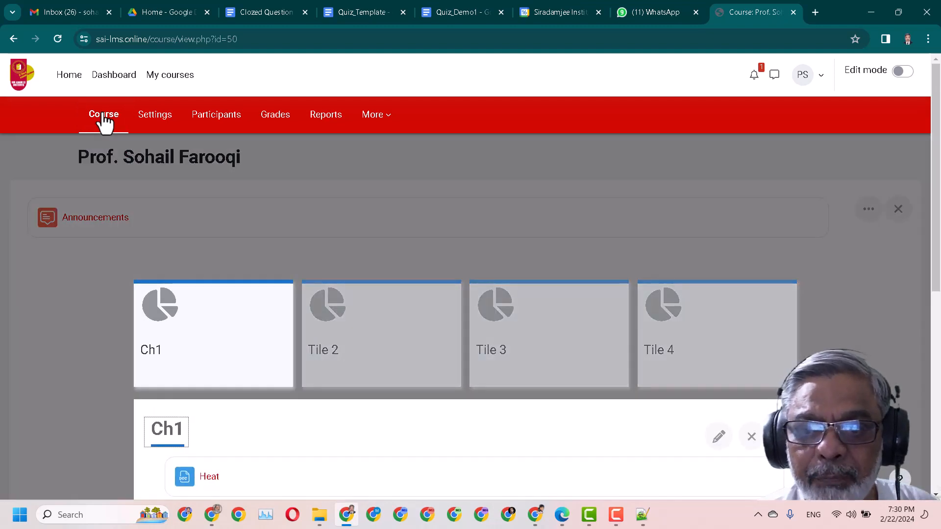
mouse_move(563, 522)
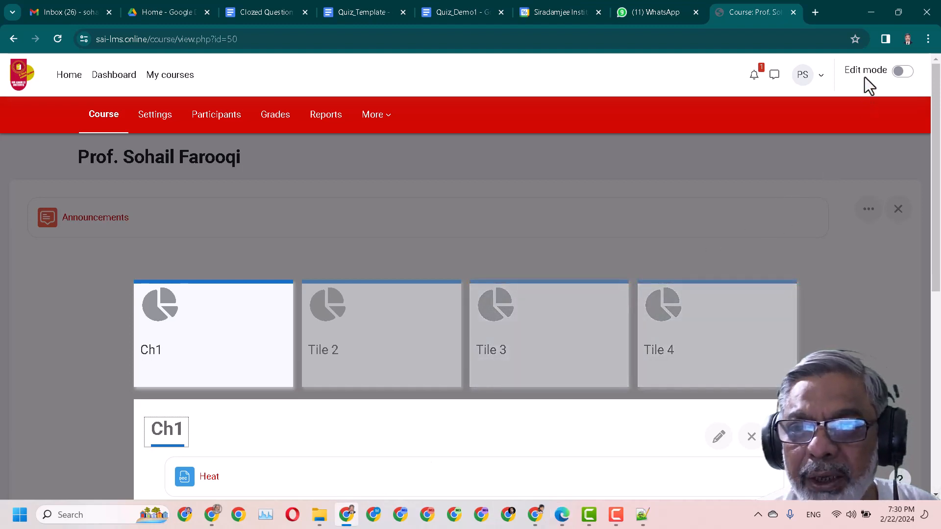
left_click(908, 73)
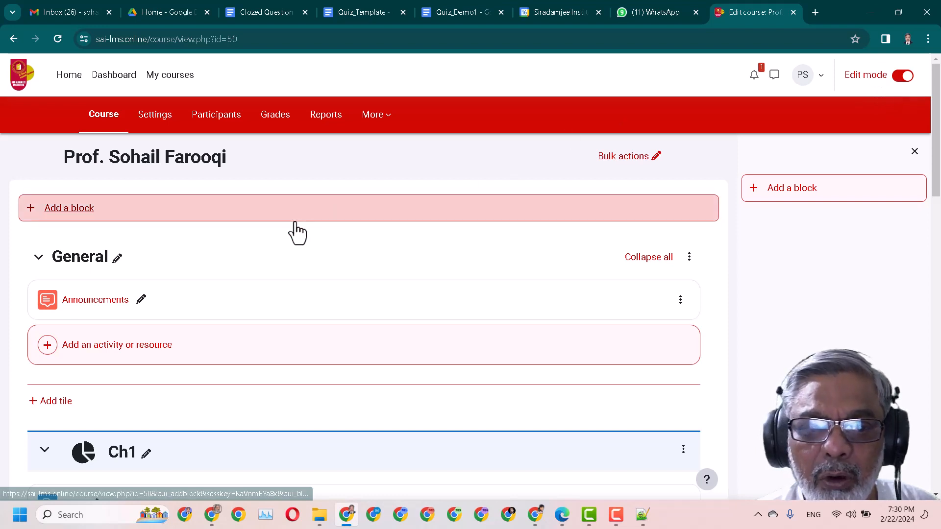
scroll(295, 228, "down", 1)
scroll(294, 223, "down", 5)
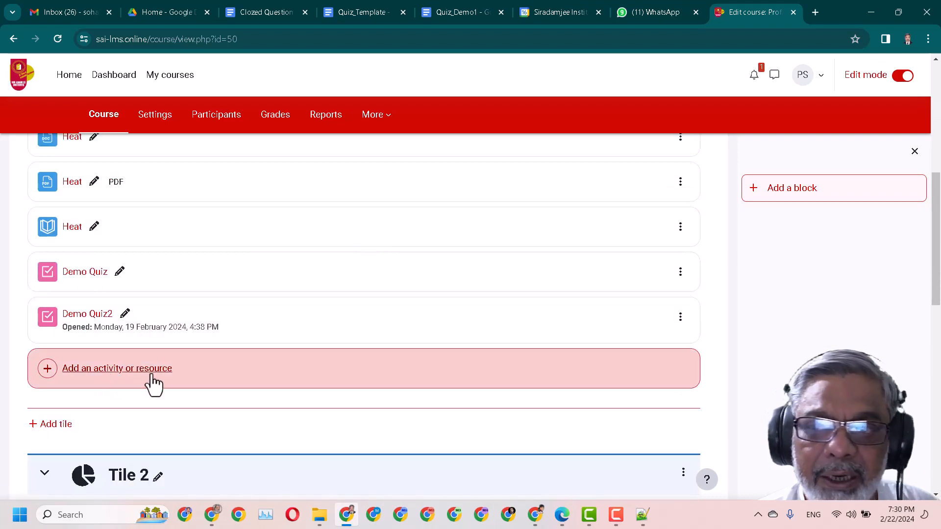
Step: Add a new Quiz activity to the Ch1 section and name it Quiz Ch1
left_click(122, 370)
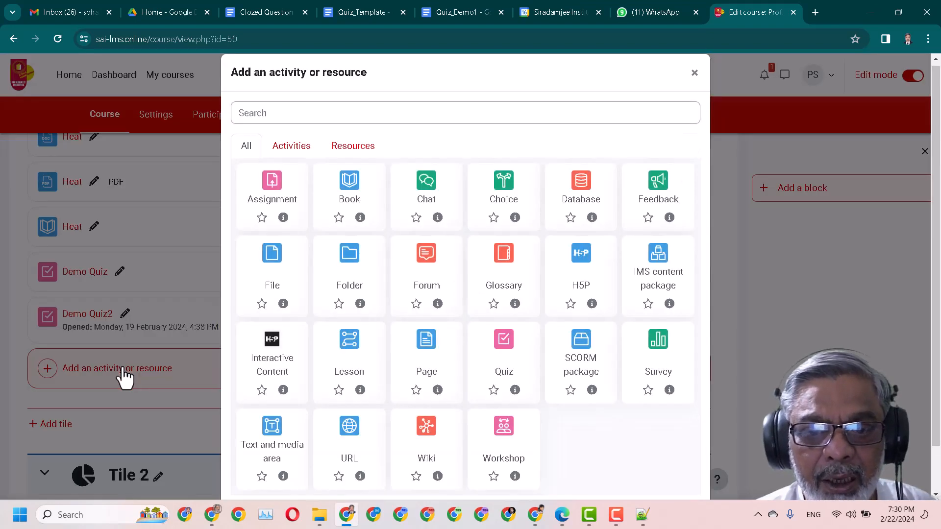
left_click(505, 352)
left_click(262, 292)
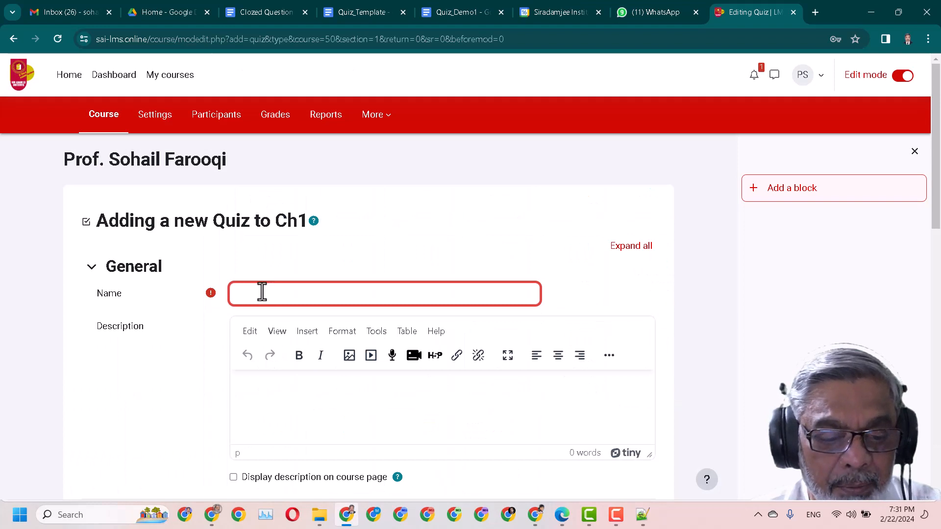
type("Quiz")
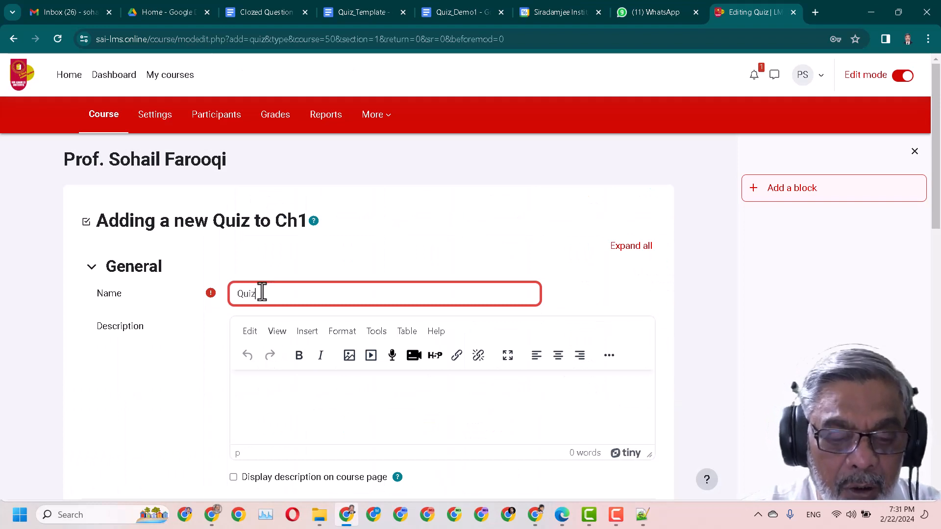
type(" Ch1")
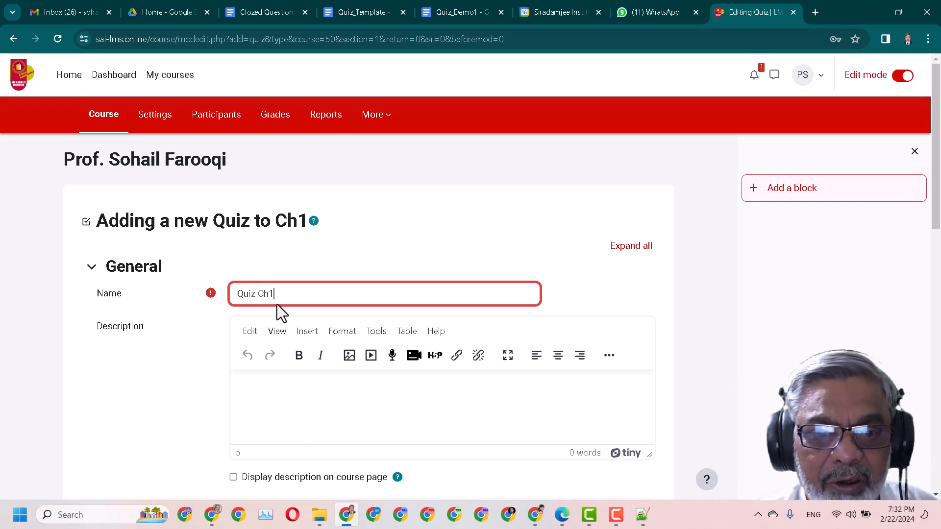
Step: Review the new quiz's Timing and Grade settings, then save the quiz and return to the course
scroll(277, 303, "down", 2)
scroll(277, 302, "down", 1)
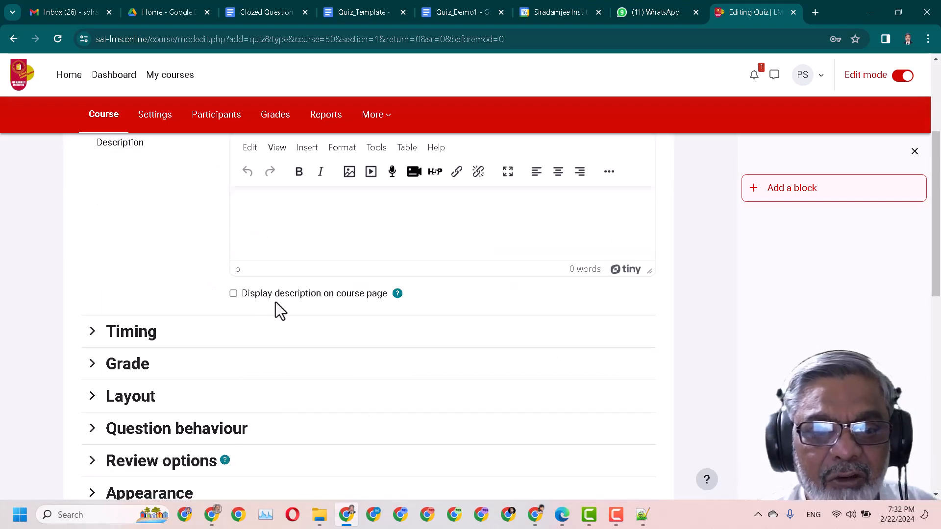
left_click(147, 332)
scroll(140, 370, "down", 3)
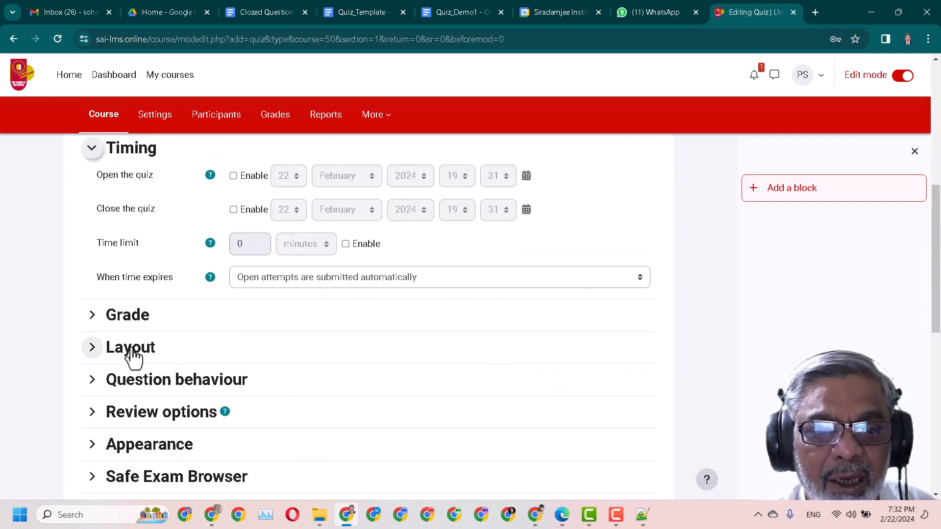
left_click(141, 325)
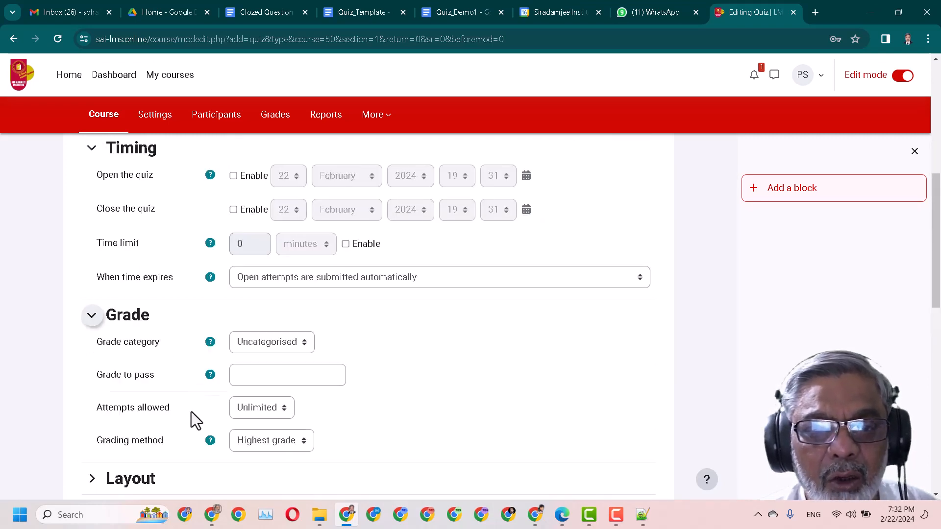
scroll(191, 411, "down", 1)
scroll(191, 419, "down", 5)
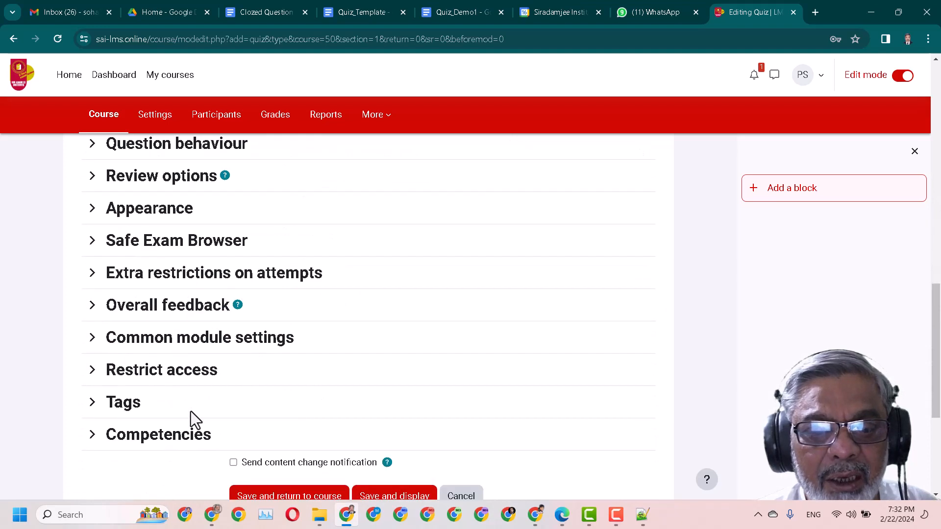
scroll(190, 411, "down", 1)
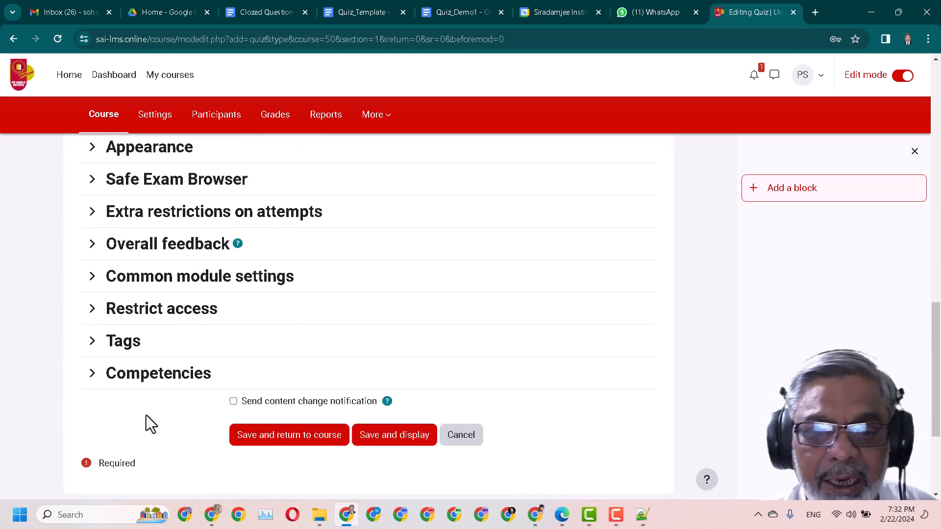
left_click(304, 440)
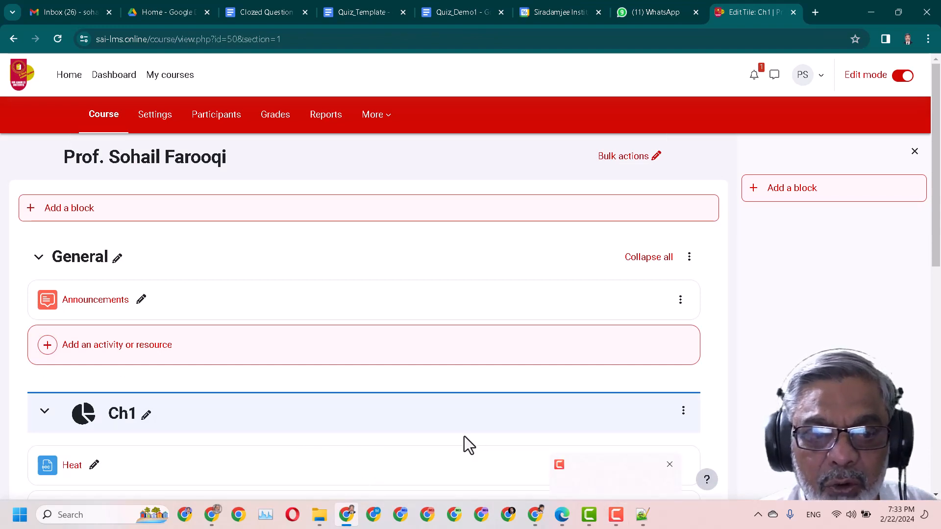
Step: Open the Quiz Ch1 activity in the Ch1 section and go to its question bank
scroll(359, 388, "down", 6)
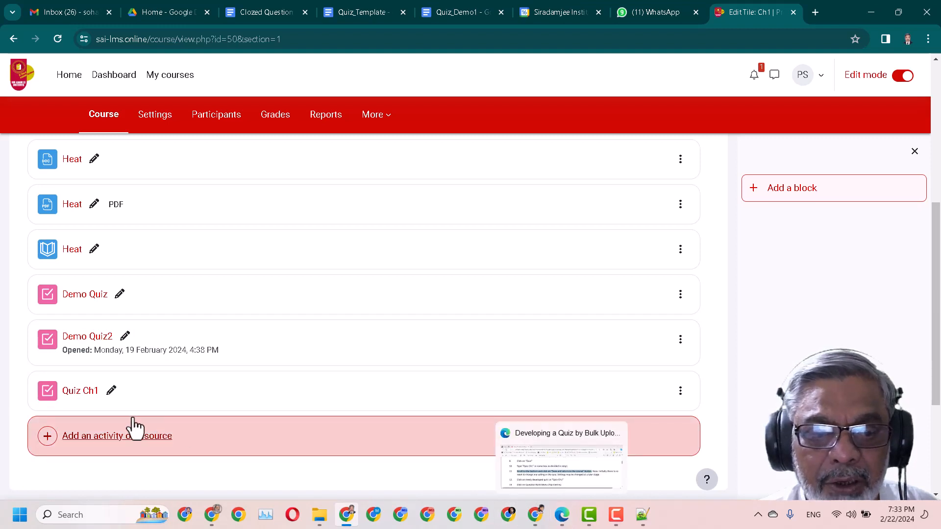
left_click(78, 398)
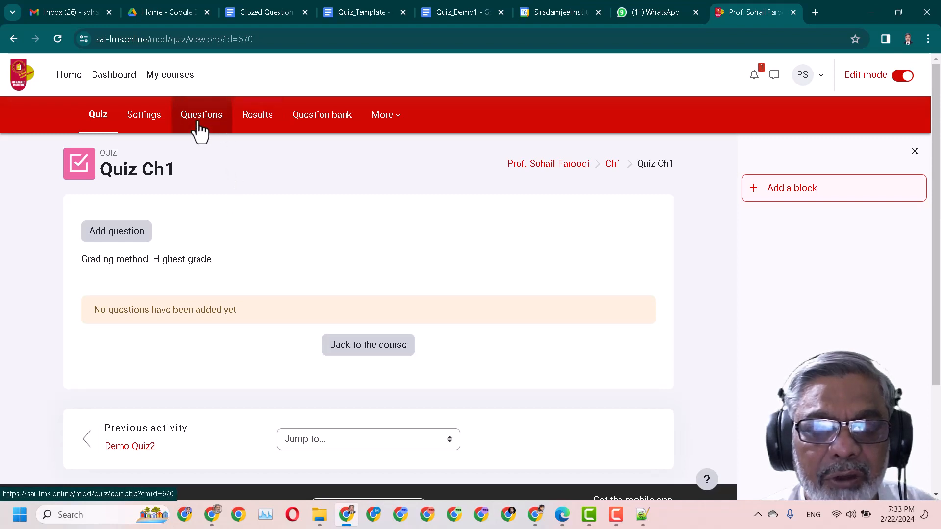
left_click(312, 127)
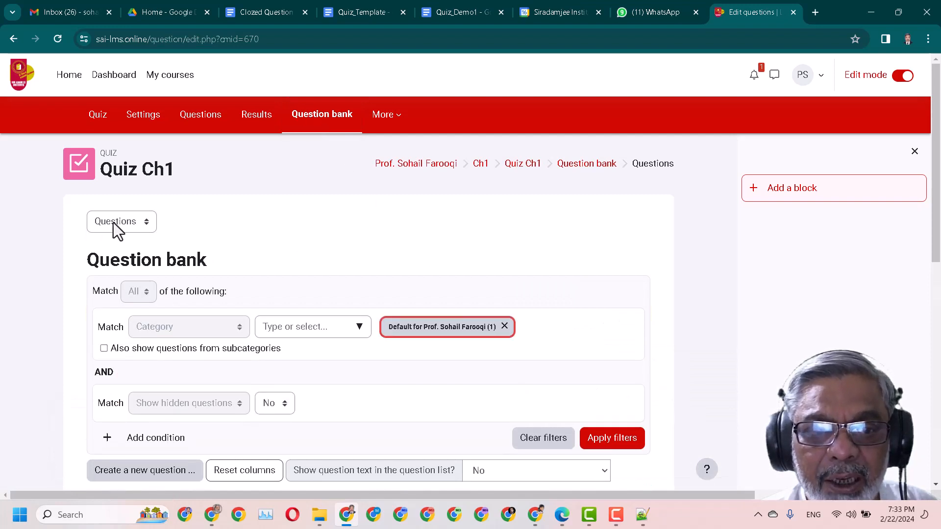
Step: Show the question bank's categories and open the Default for Quiz Ch1 category
left_click(143, 225)
left_click(131, 275)
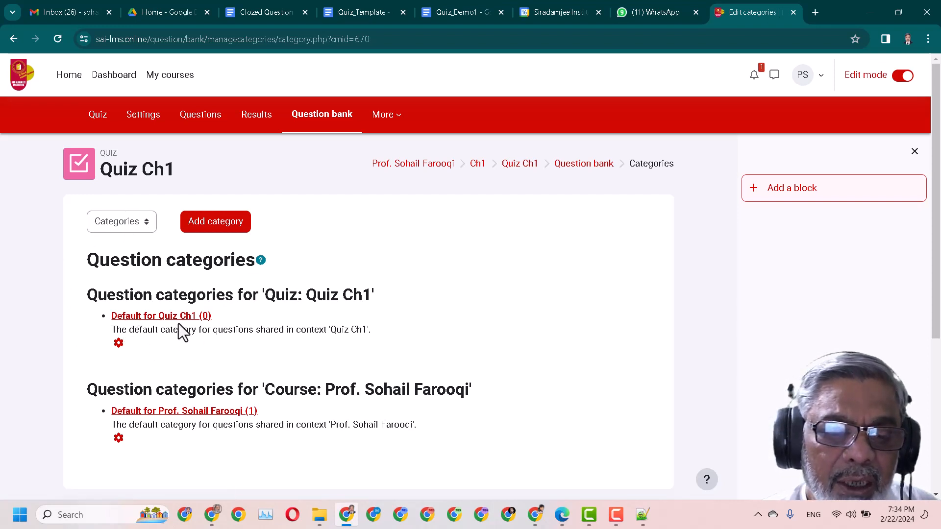
scroll(178, 345, "down", 1)
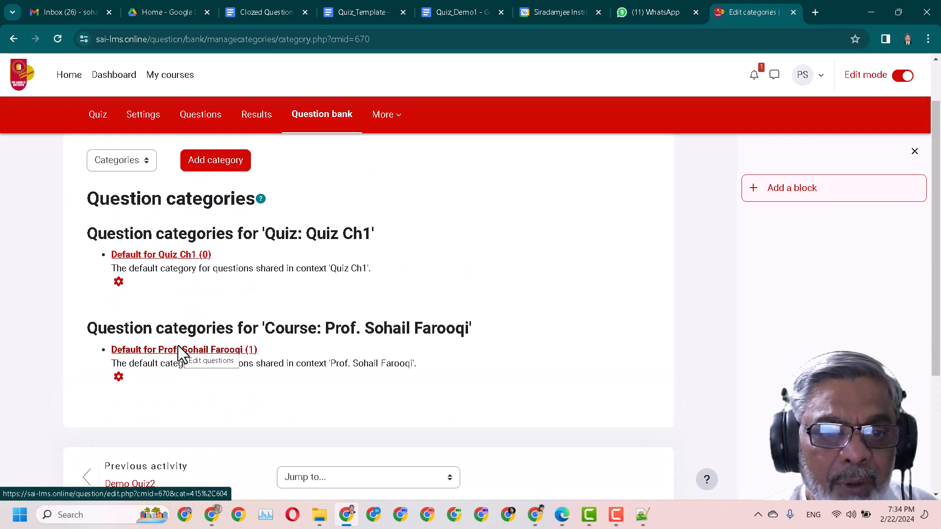
scroll(178, 345, "up", 1)
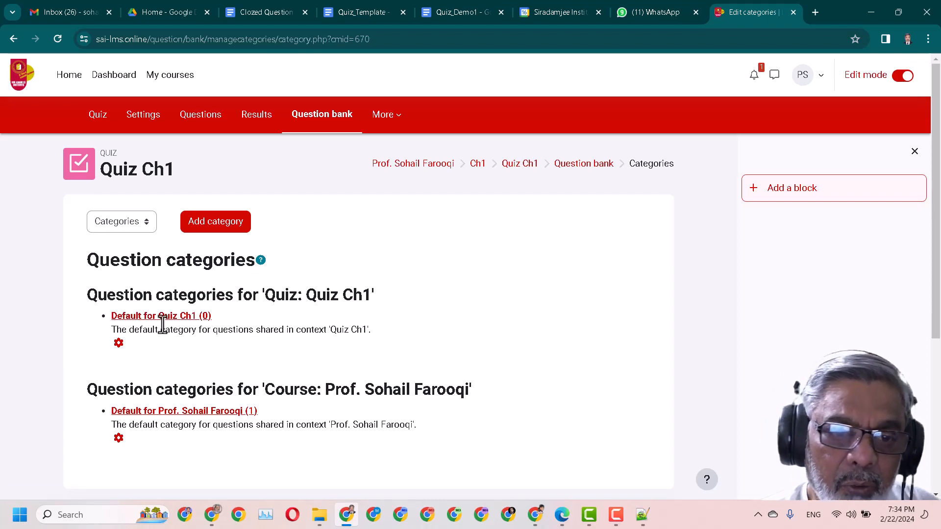
left_click(189, 323)
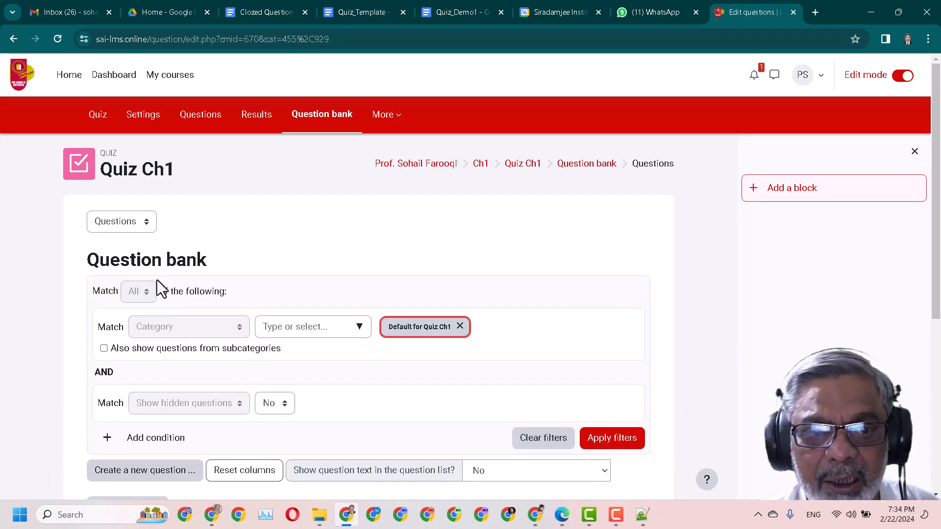
Step: Start a question import for the Default for Quiz Ch1 category, choose Aiken format and expand the General import settings
left_click(124, 225)
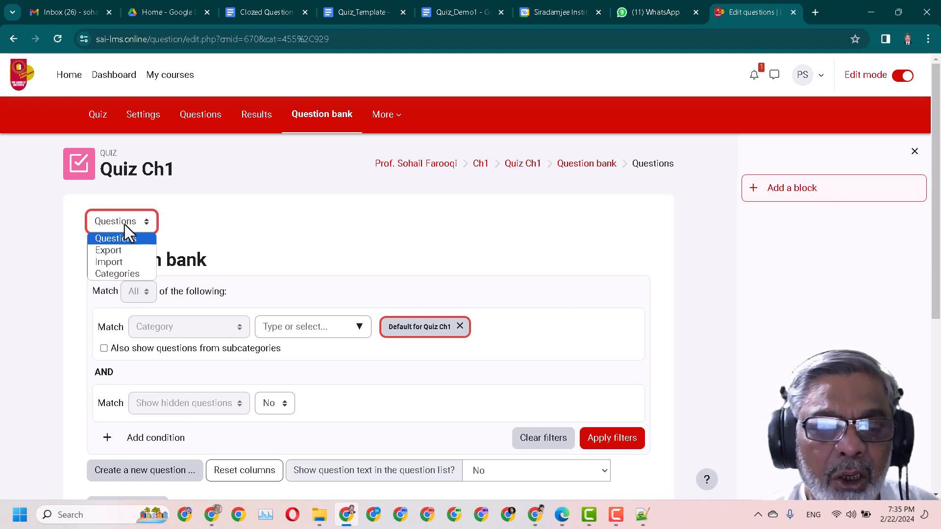
left_click(118, 262)
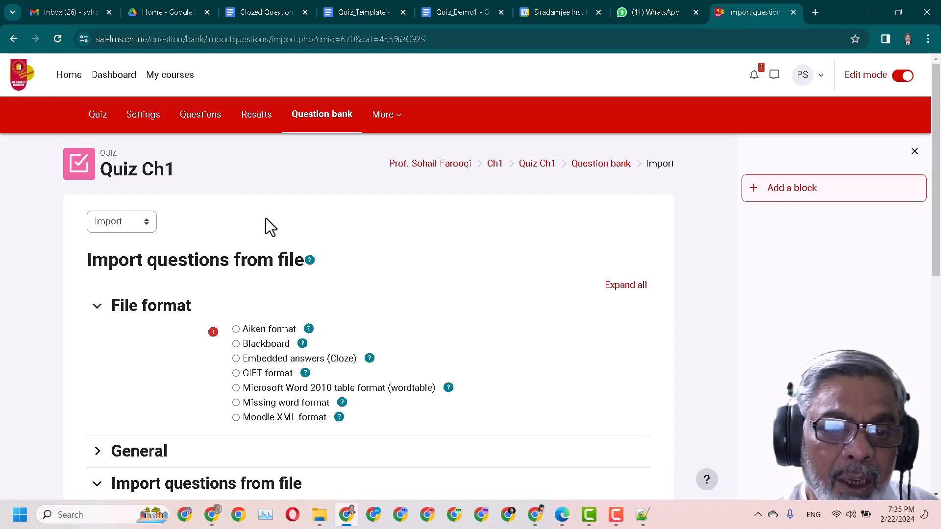
scroll(265, 219, "down", 1)
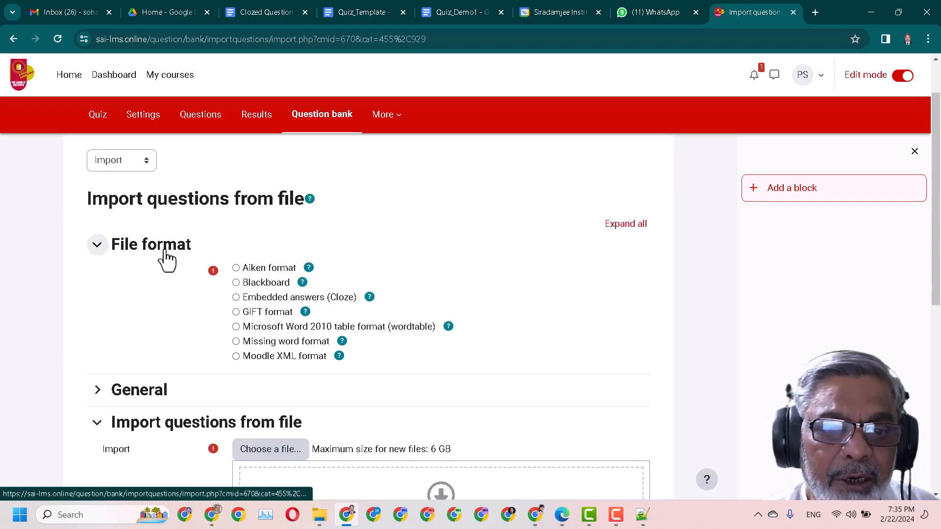
left_click(237, 268)
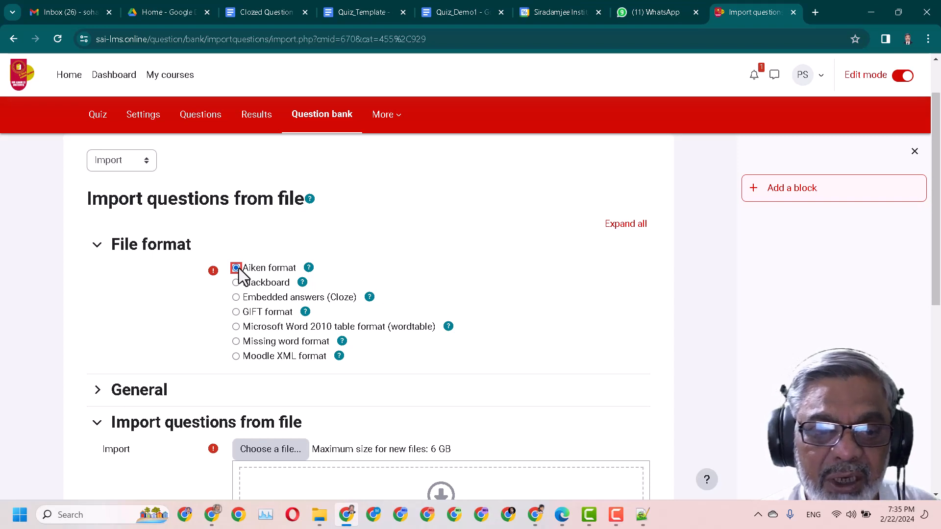
scroll(239, 269, "down", 2)
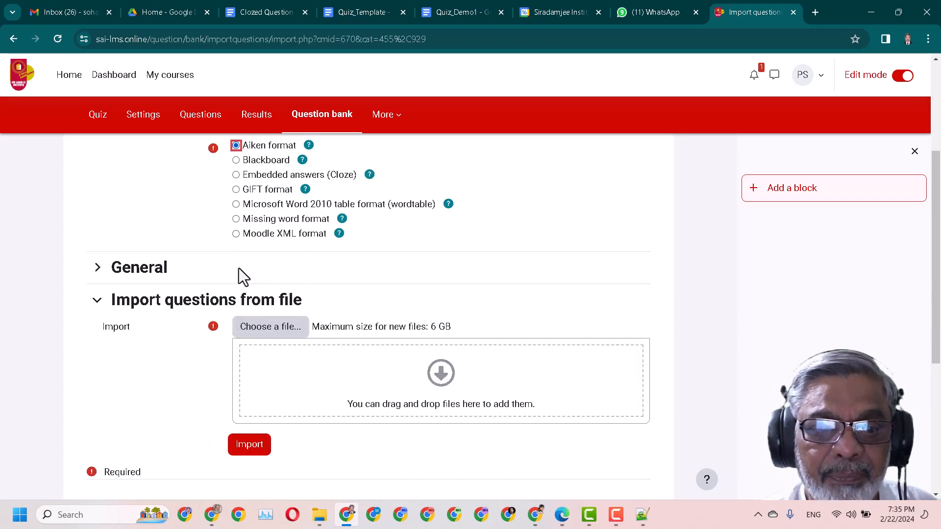
left_click(140, 273)
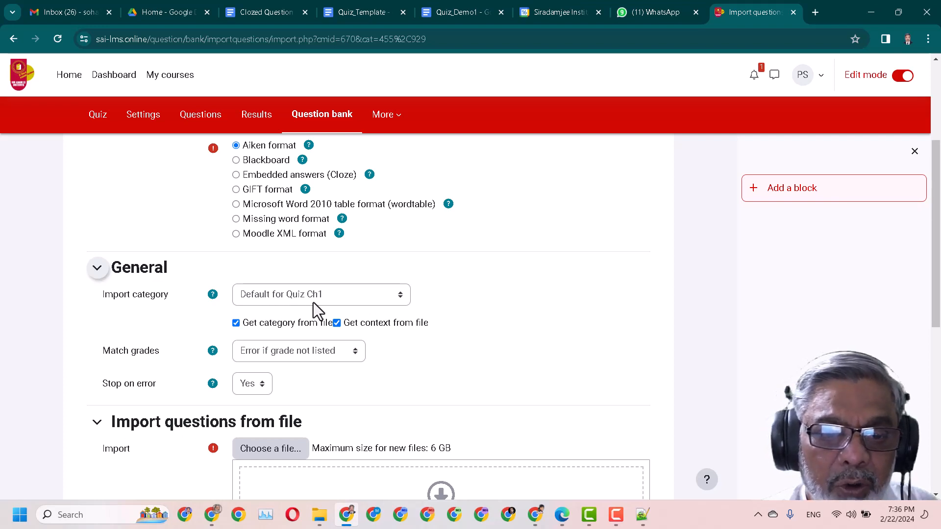
Step: Upload Quiz Ch1.txt from the Ch-1 folder inside Moodle Resources on Local Disk (D:) as the import file
scroll(388, 329, "down", 4)
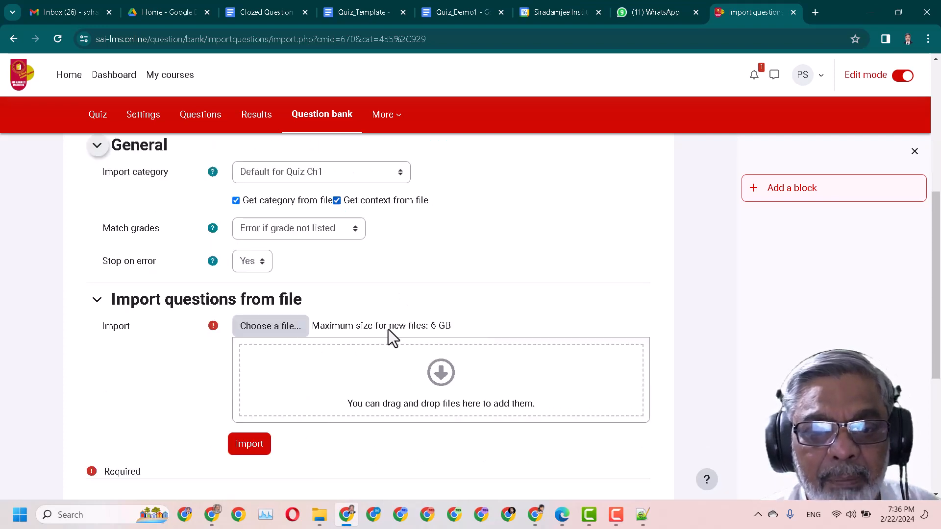
left_click(278, 270)
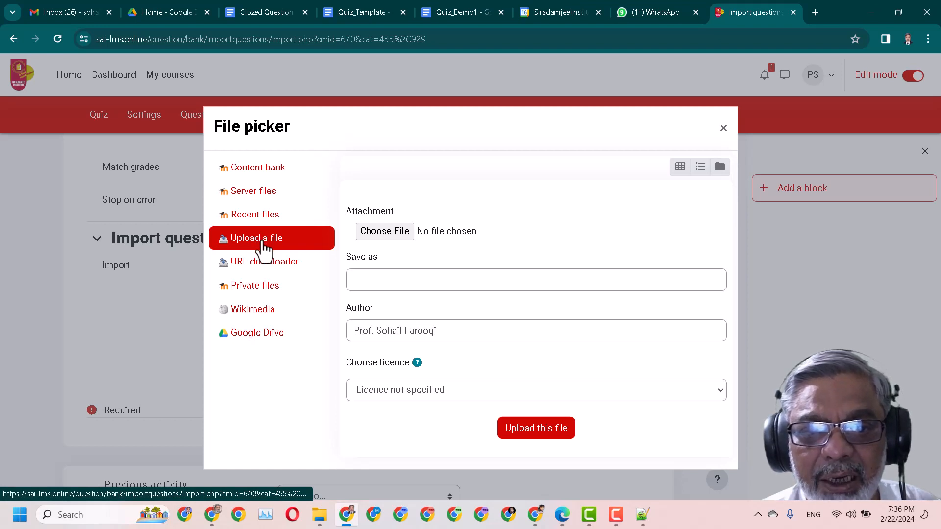
left_click(256, 196)
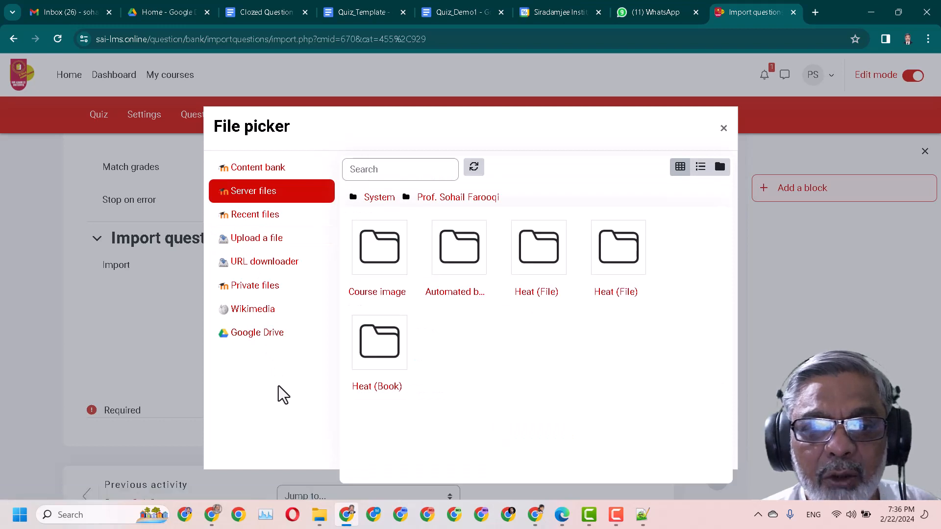
left_click(270, 241)
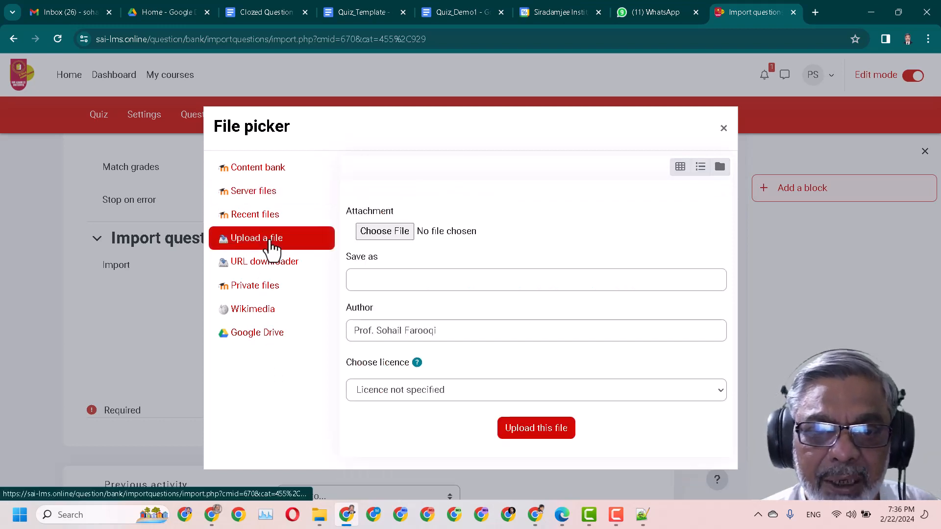
left_click(372, 233)
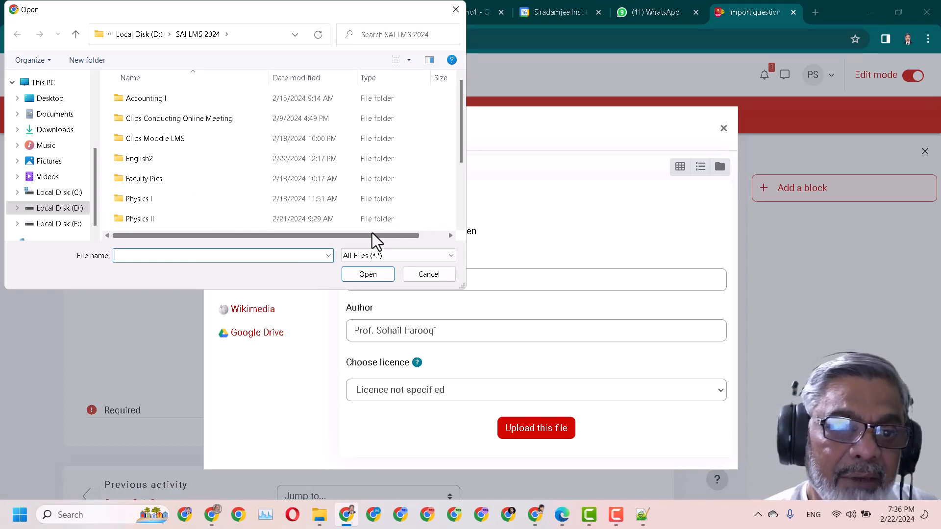
left_click(58, 210)
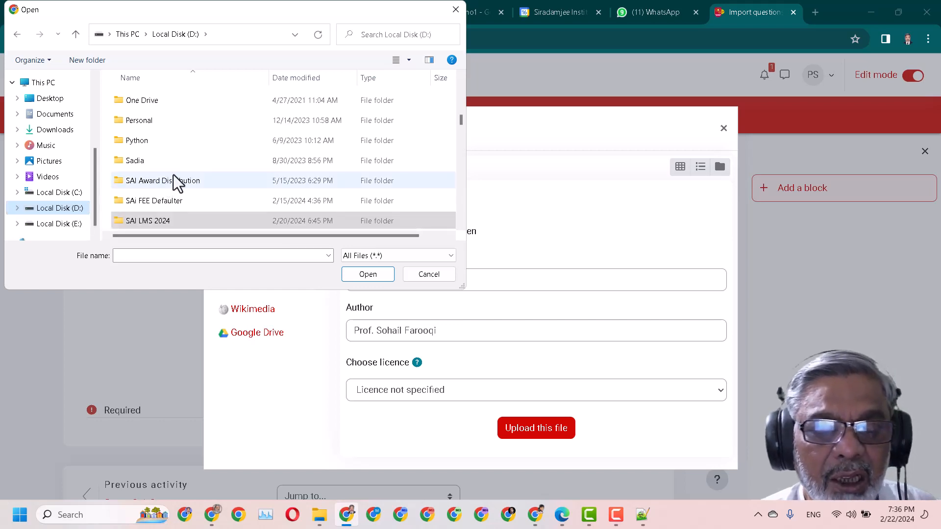
scroll(186, 171, "up", 2)
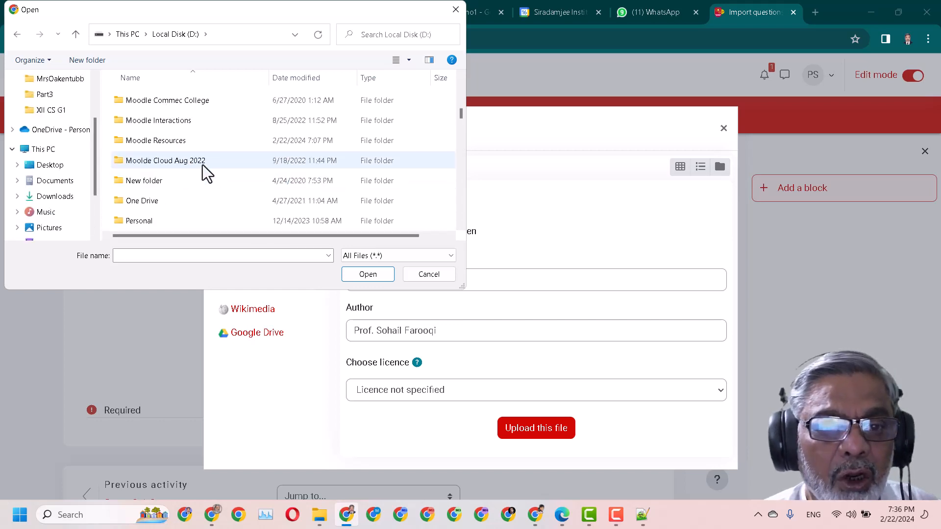
double_click(179, 142)
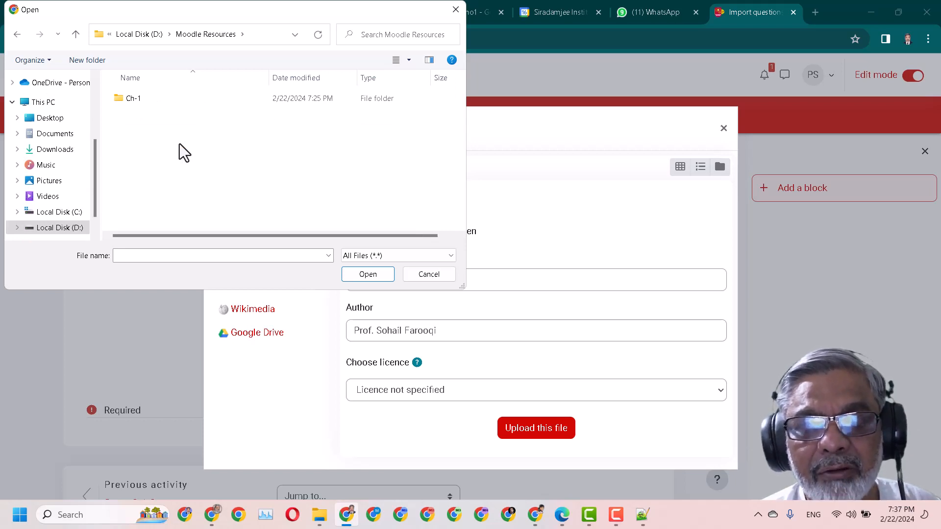
double_click(131, 100)
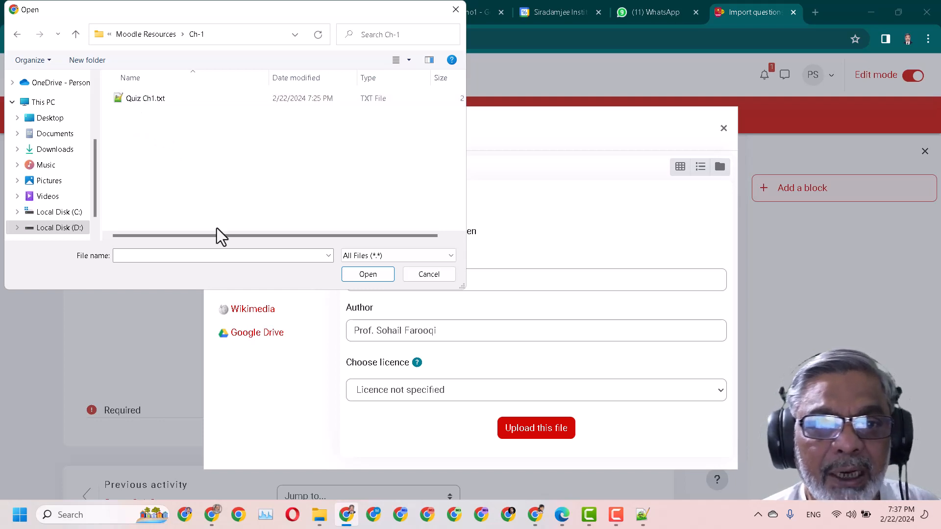
left_click(149, 102)
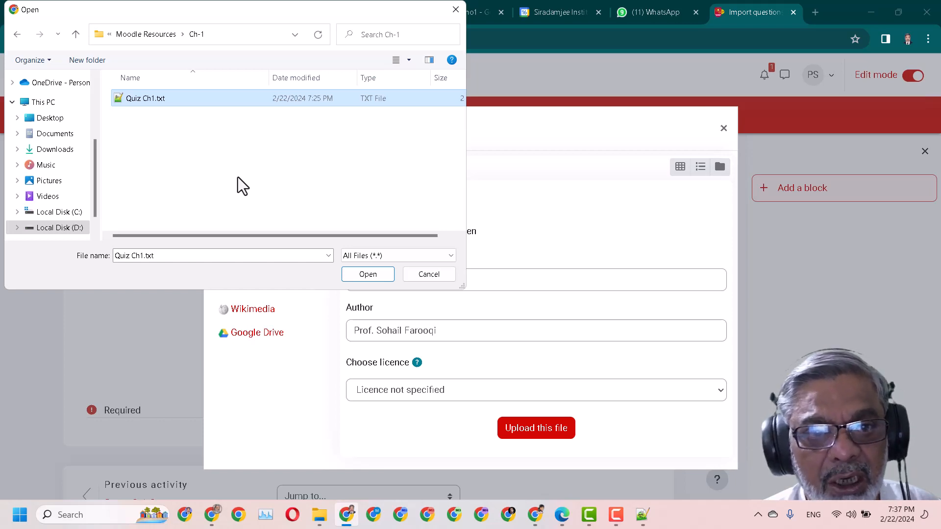
left_click(377, 278)
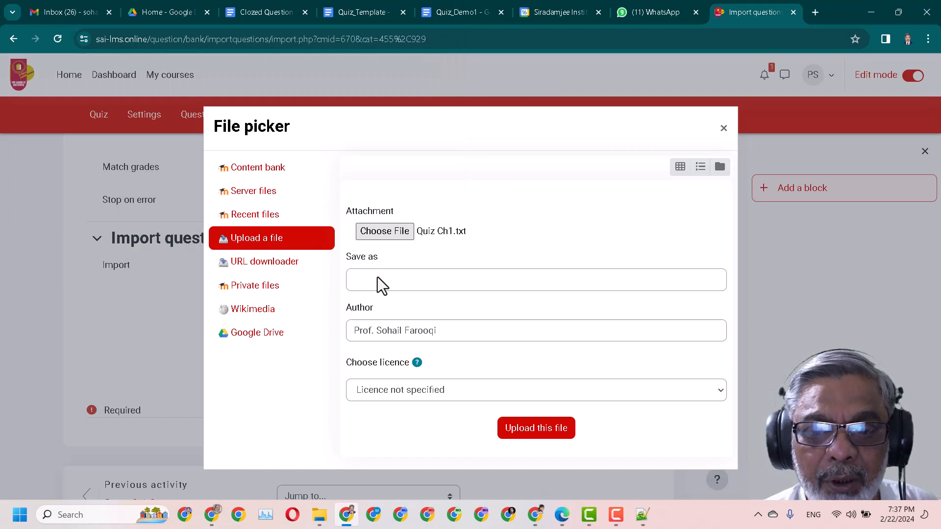
left_click(549, 432)
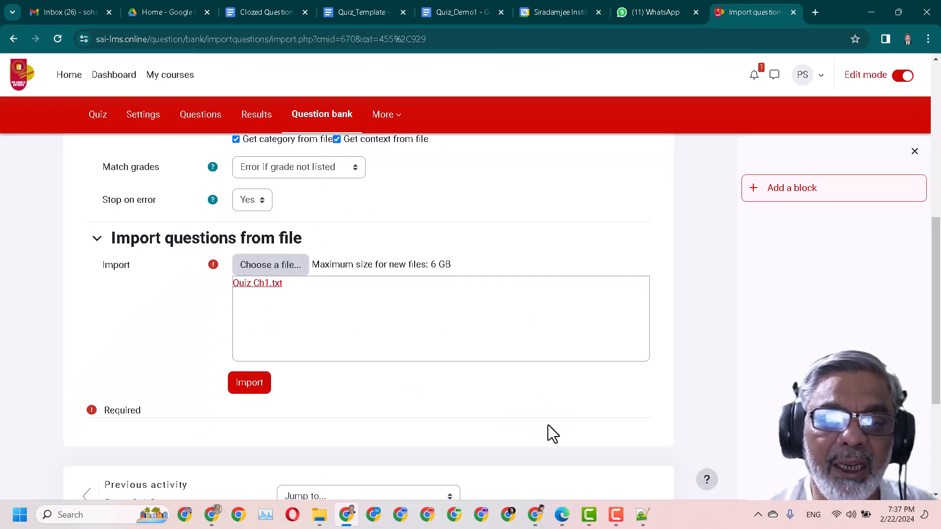
Step: Import the uploaded Quiz Ch1.txt questions, review the imported question list, and continue to the question bank
left_click(249, 383)
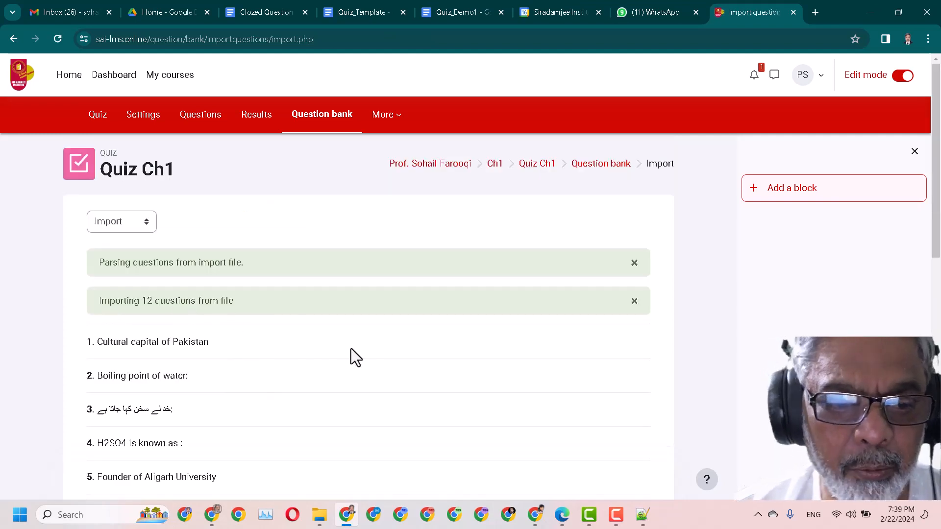
scroll(351, 349, "down", 2)
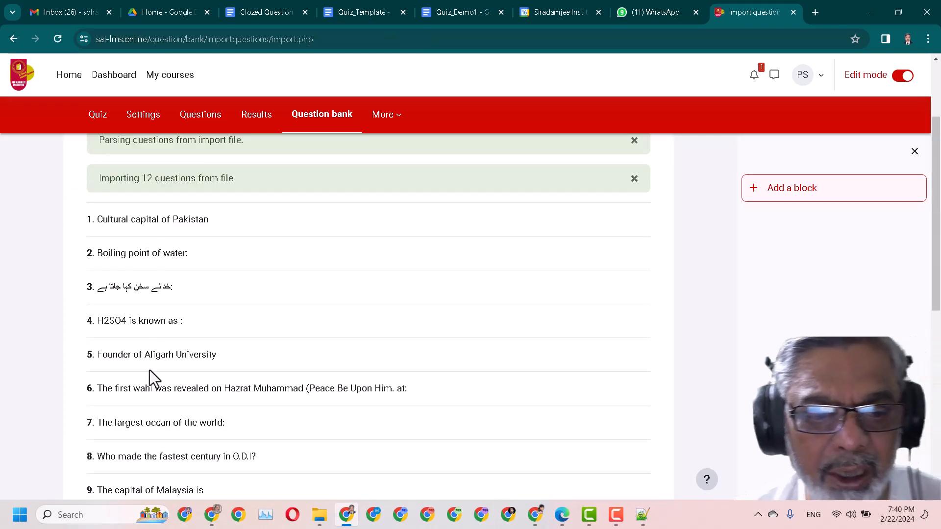
scroll(151, 409, "down", 1)
scroll(156, 407, "down", 1)
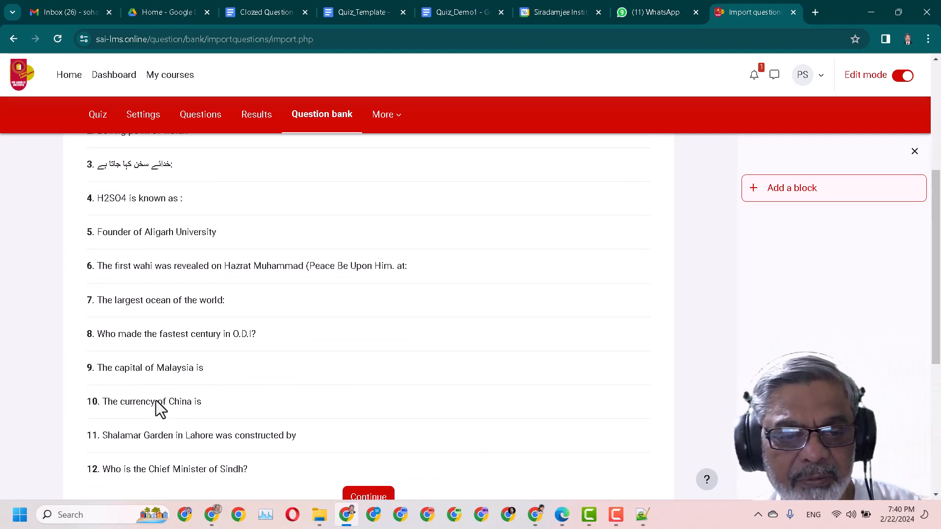
scroll(160, 408, "down", 1)
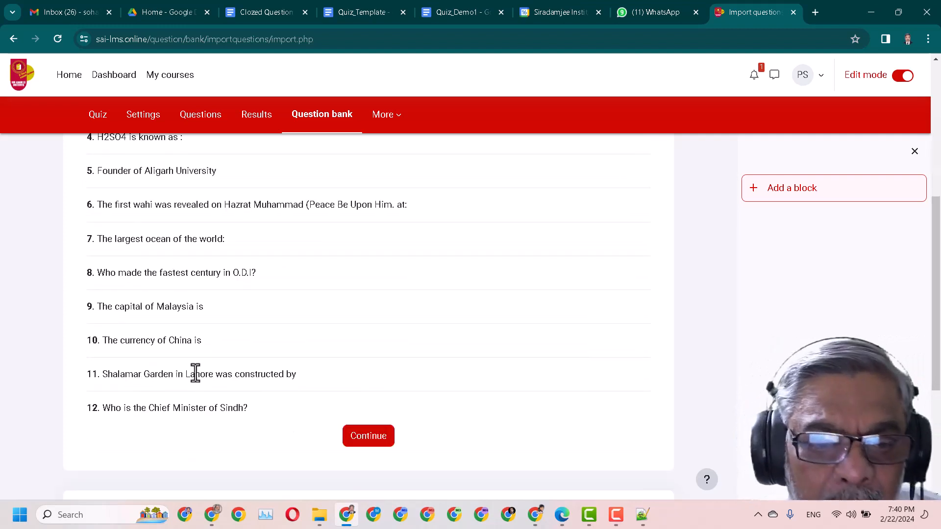
scroll(369, 360, "up", 2)
scroll(371, 362, "down", 3)
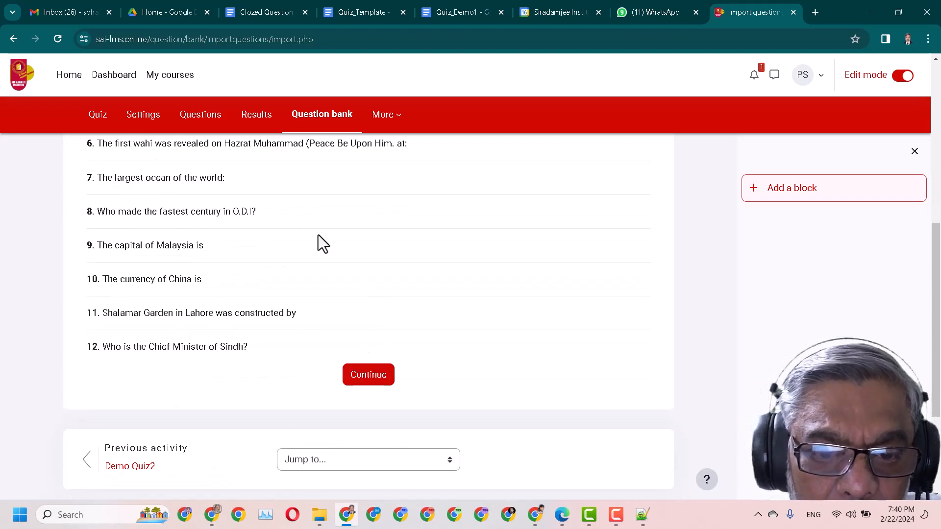
left_click(372, 384)
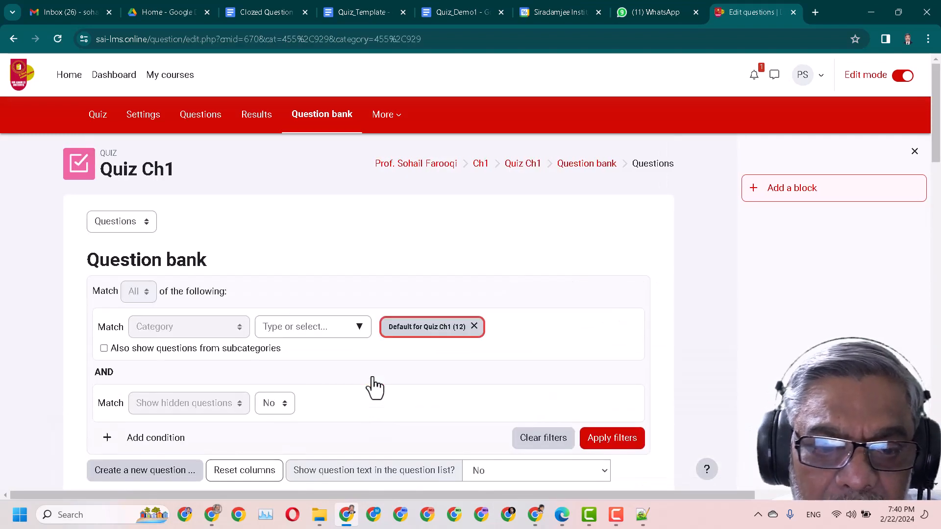
Step: Examine the imported questions listed under the Default for Quiz Ch1 category in the question bank
scroll(310, 254, "down", 5)
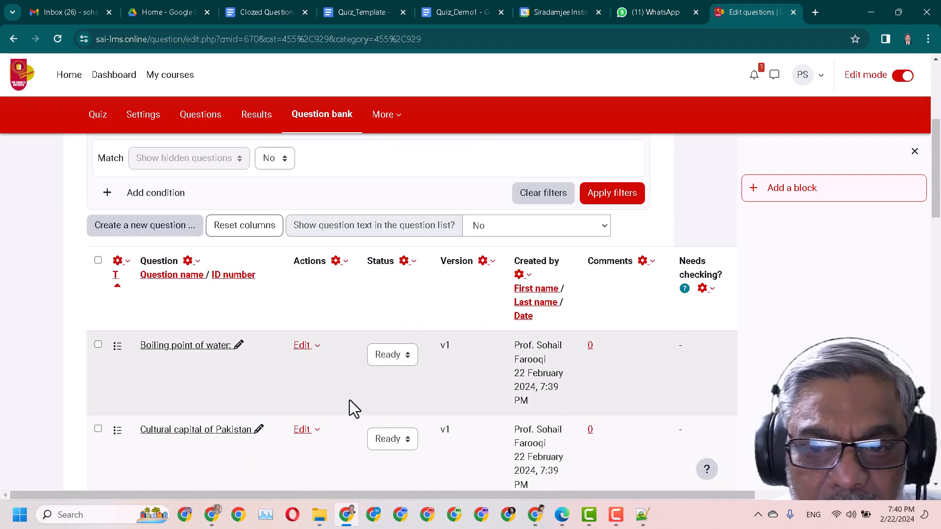
scroll(351, 413, "down", 5)
scroll(351, 414, "down", 3)
scroll(351, 414, "up", 10)
scroll(351, 414, "up", 3)
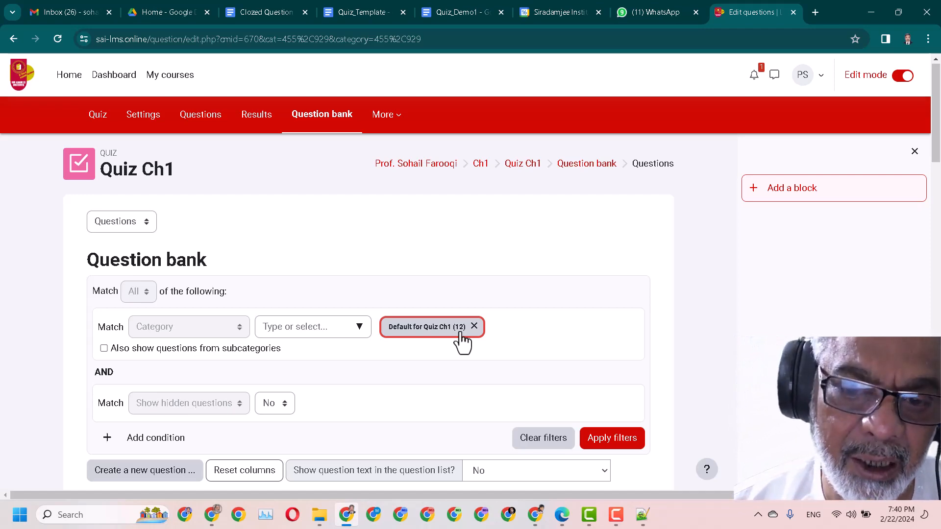
scroll(460, 338, "down", 12)
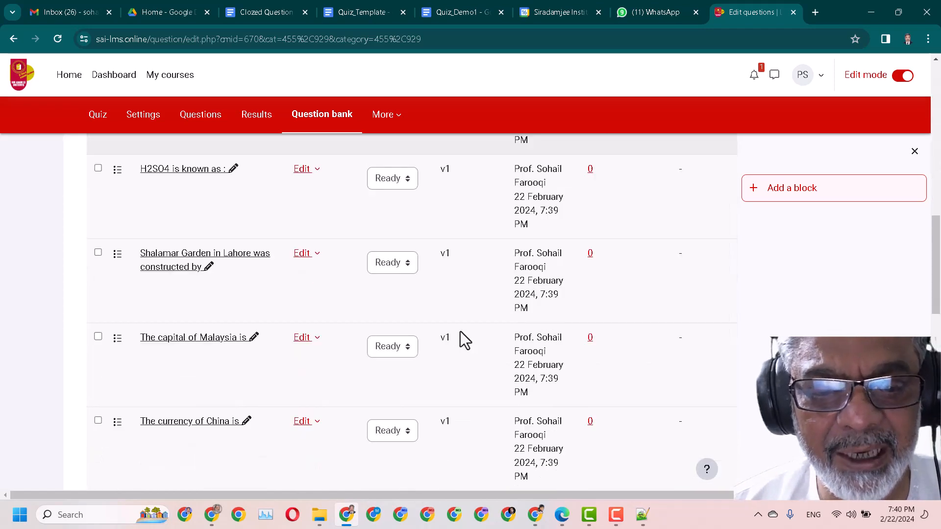
scroll(460, 331, "down", 7)
scroll(460, 329, "down", 3)
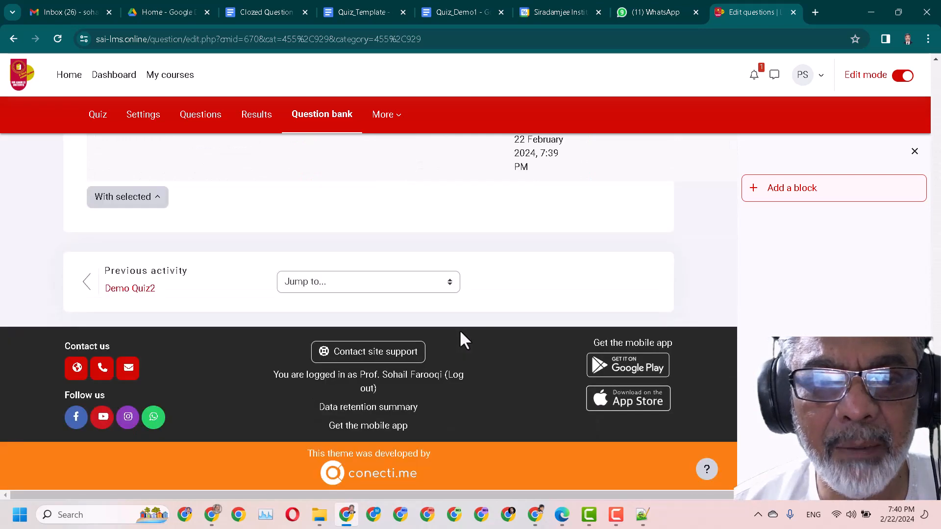
scroll(413, 323, "up", 4)
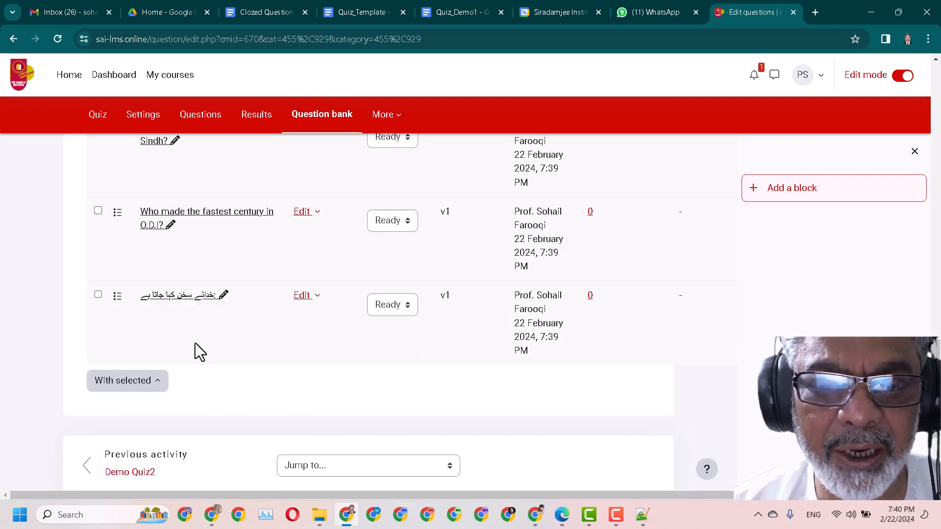
scroll(689, 425, "up", 10)
scroll(689, 422, "up", 10)
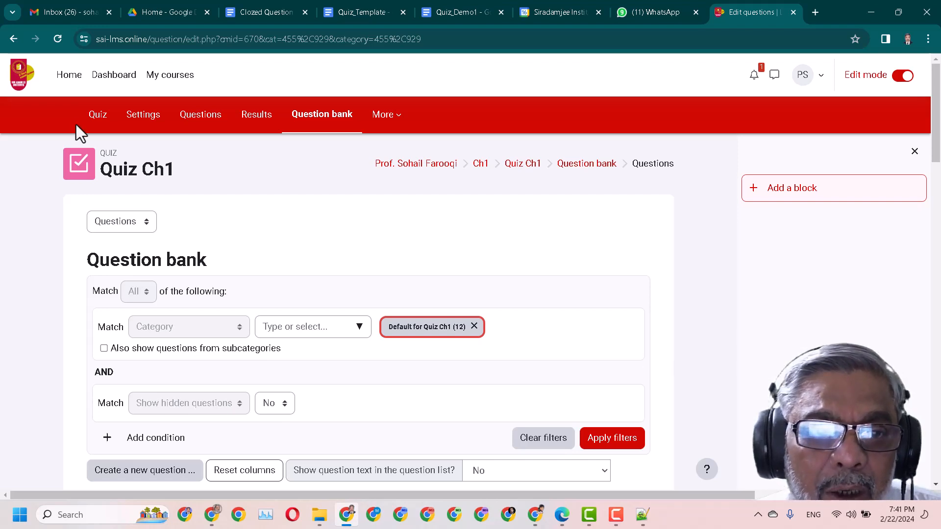
Step: Return to the Quiz Ch1 activity and start adding questions to it from the question bank
left_click(95, 118)
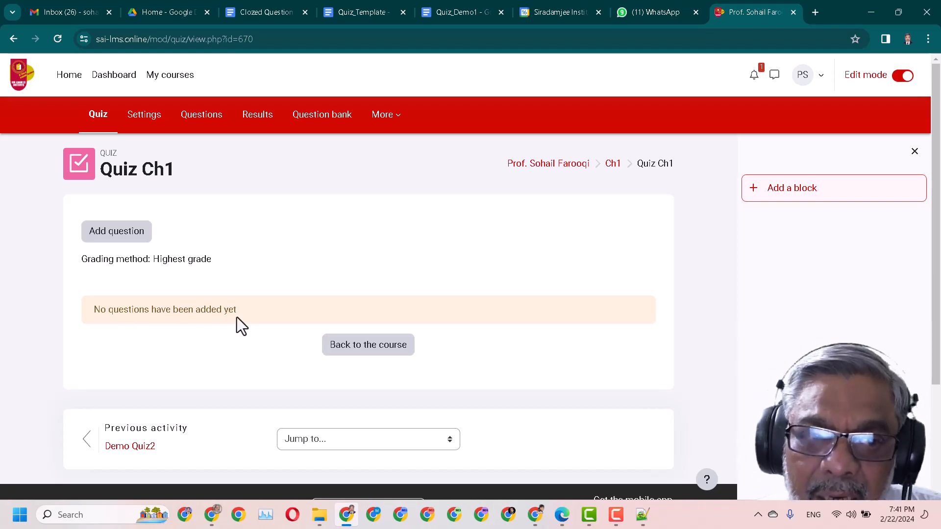
left_click(112, 235)
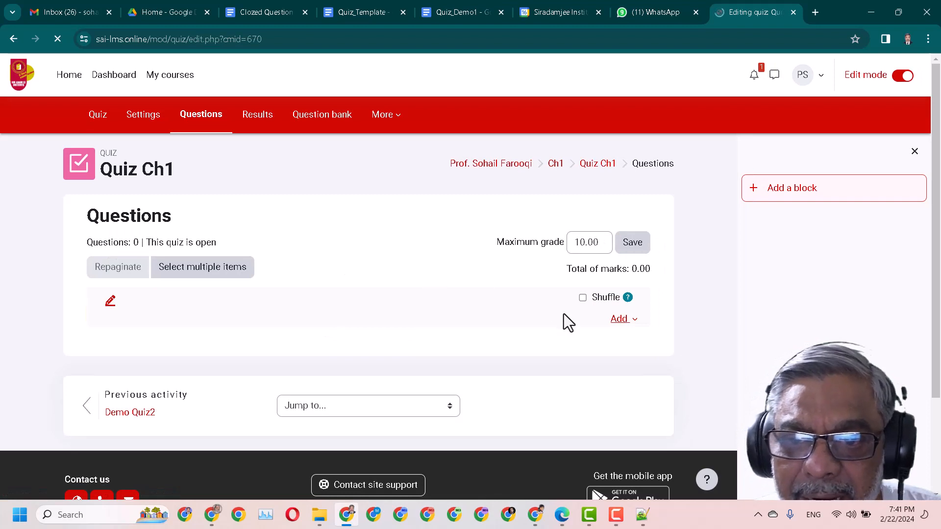
left_click(620, 324)
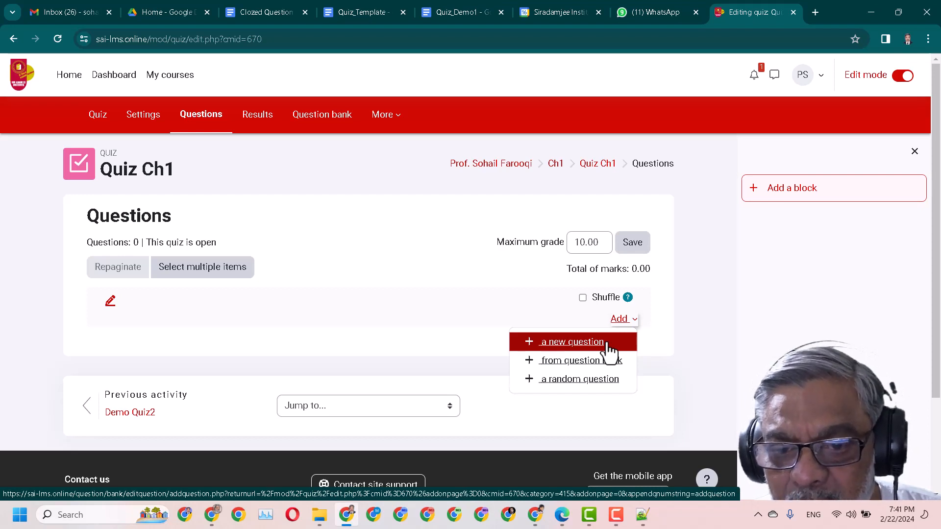
left_click(587, 371)
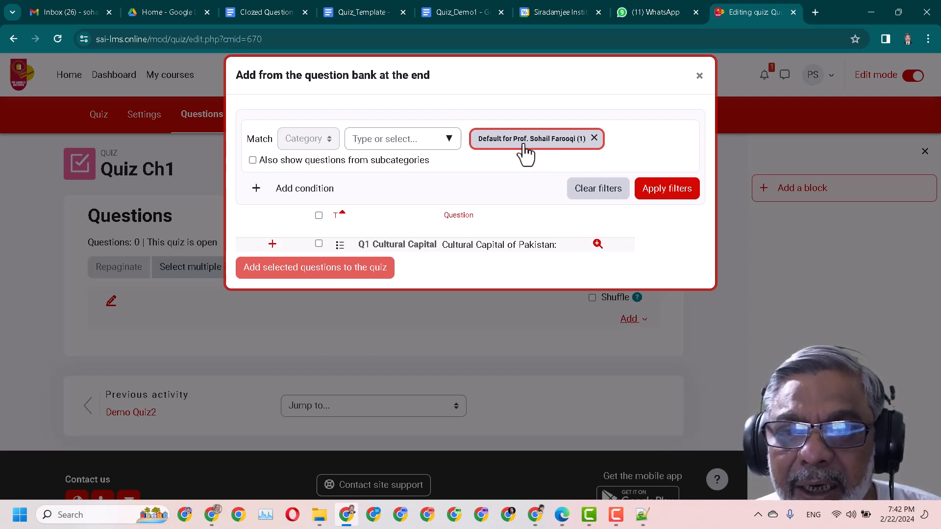
Step: Switch the question bank selection to the Default for Quiz Ch1 category and list its questions
left_click(448, 140)
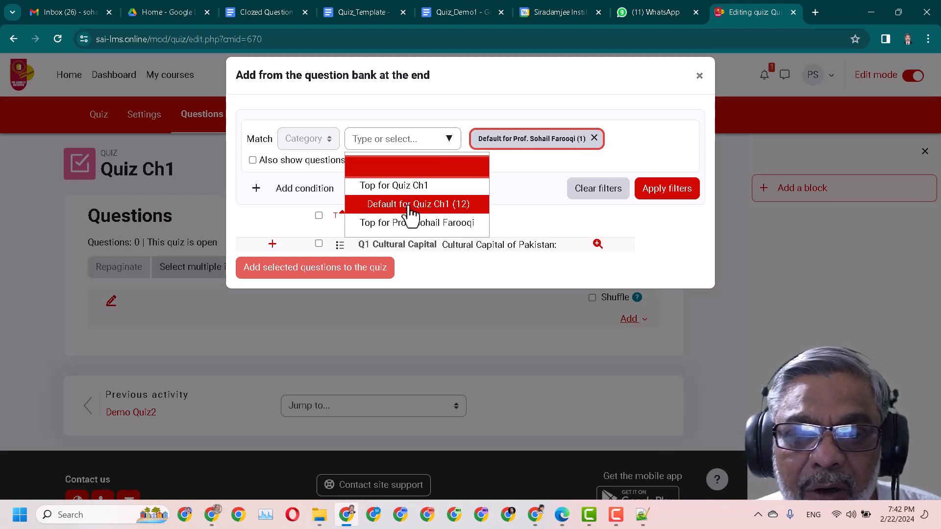
left_click(412, 205)
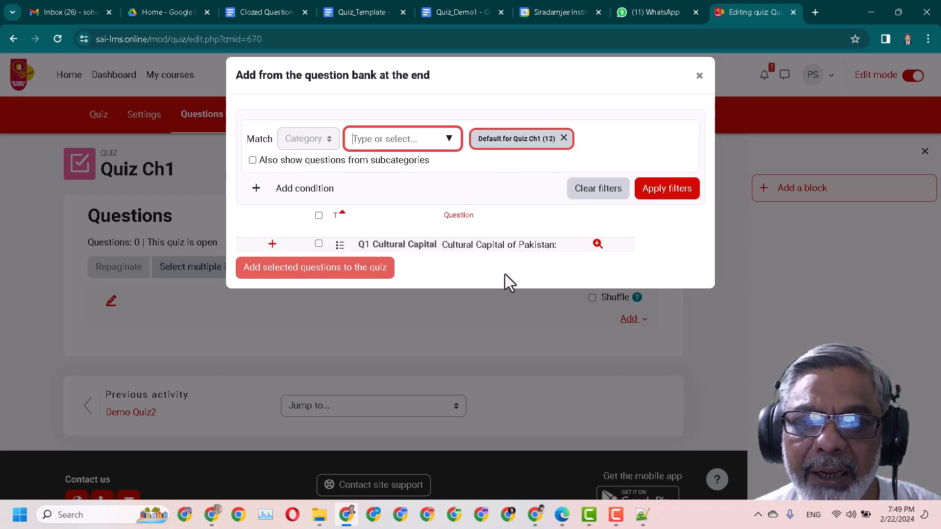
left_click(598, 190)
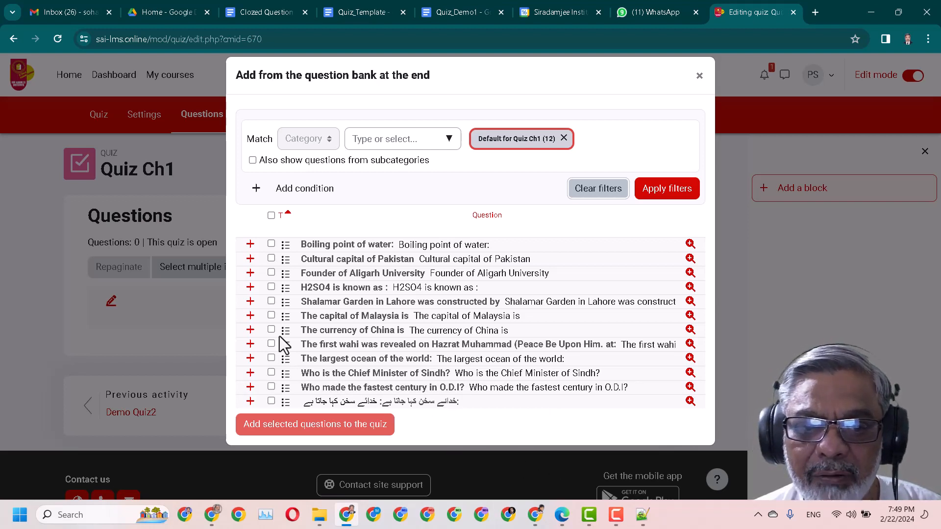
Step: Select all questions in the Default for Quiz Ch1 category, add them to the quiz and check the resulting question list
left_click(271, 315)
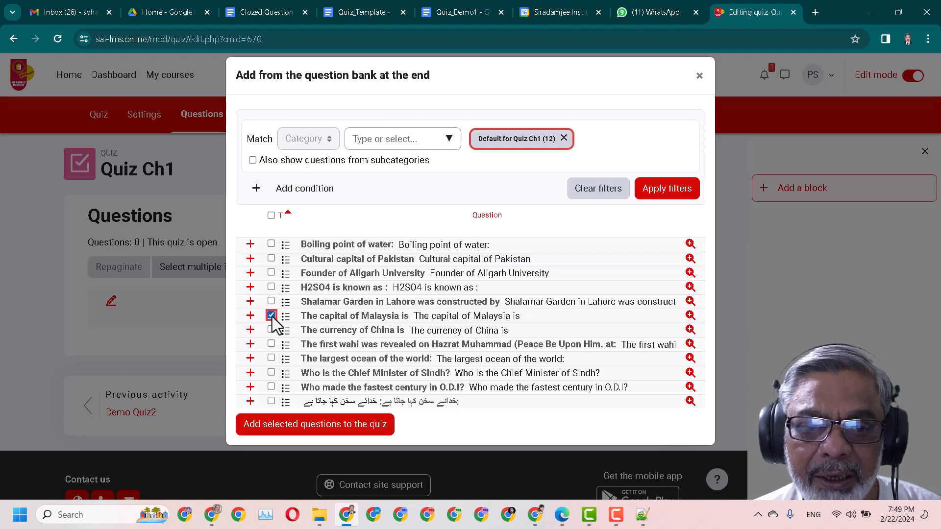
left_click(270, 358)
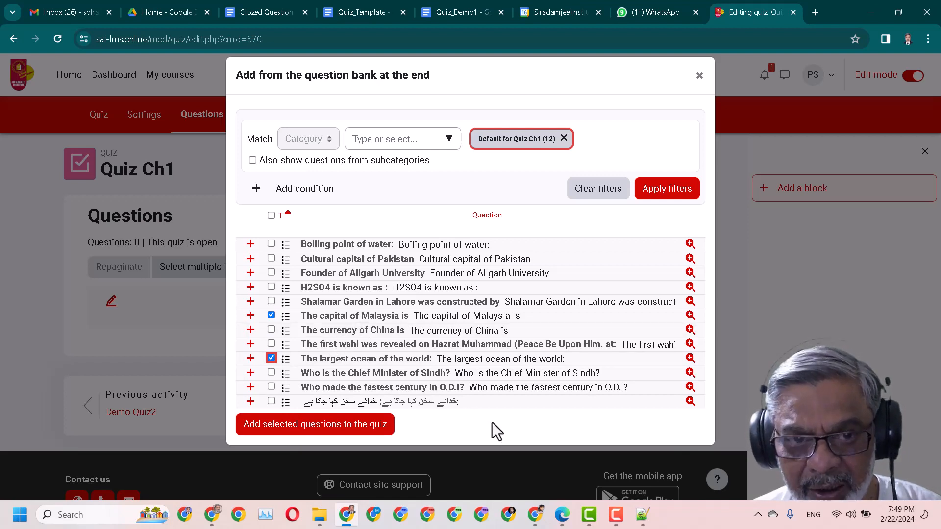
left_click(271, 216)
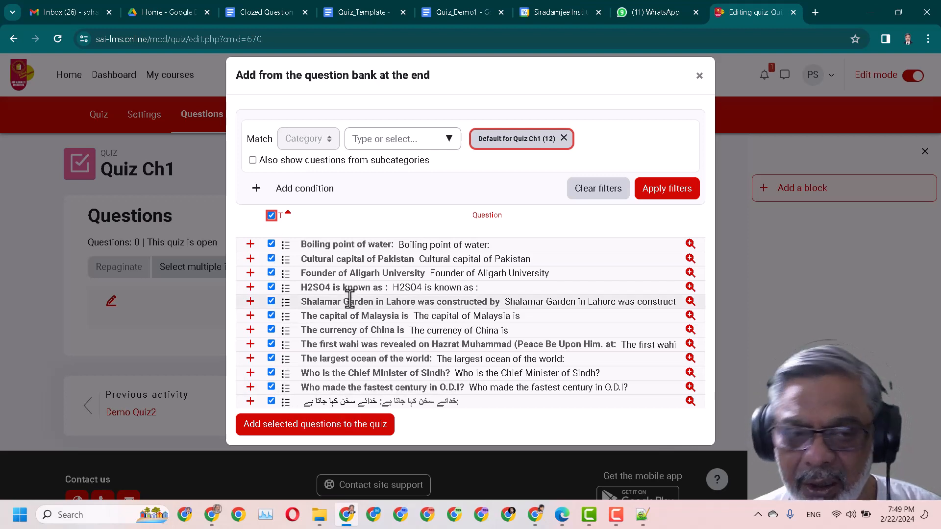
left_click(337, 435)
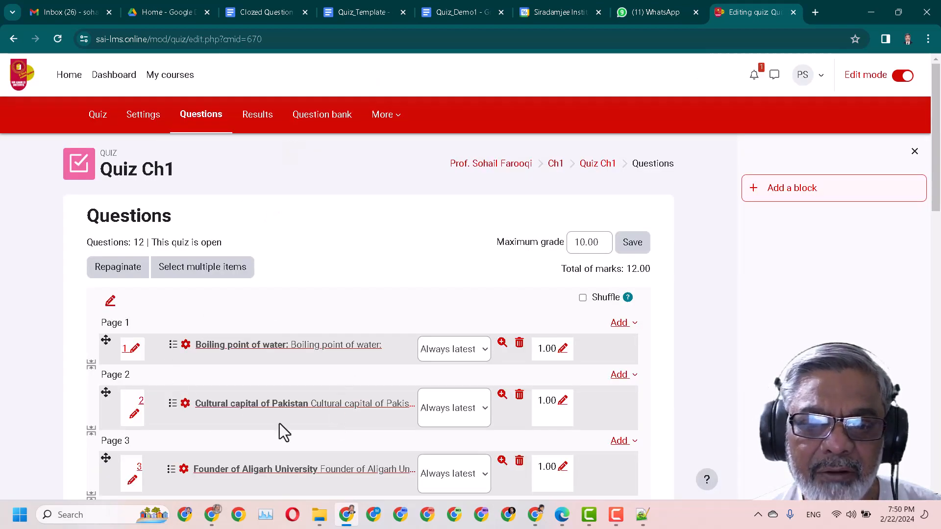
scroll(410, 392, "down", 15)
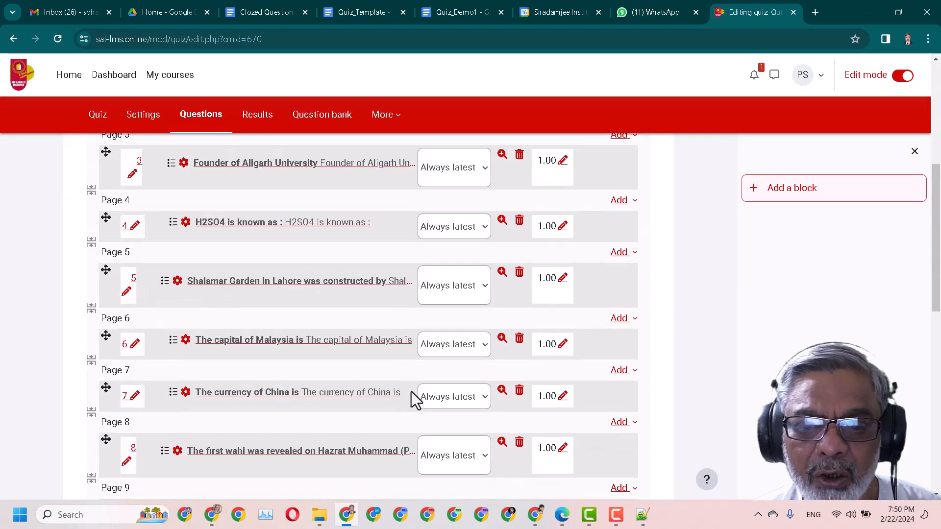
scroll(410, 388, "up", 10)
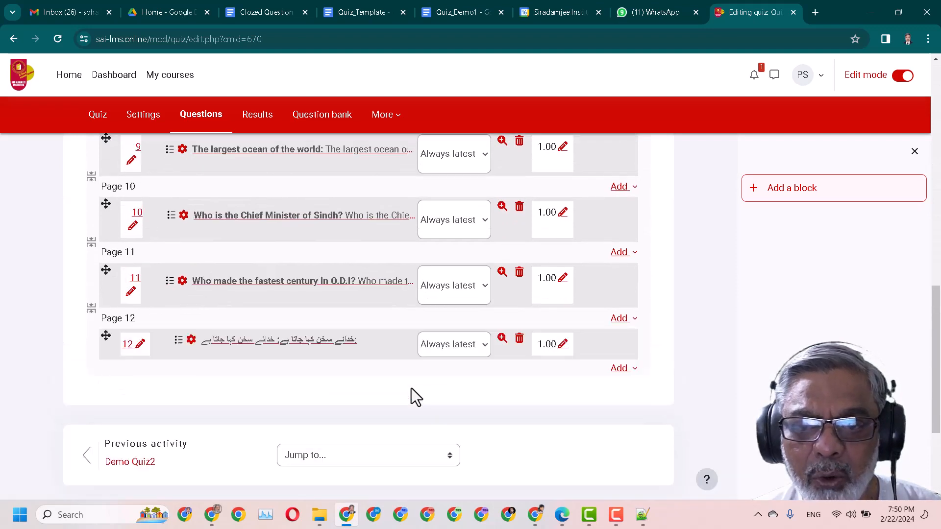
scroll(410, 388, "up", 5)
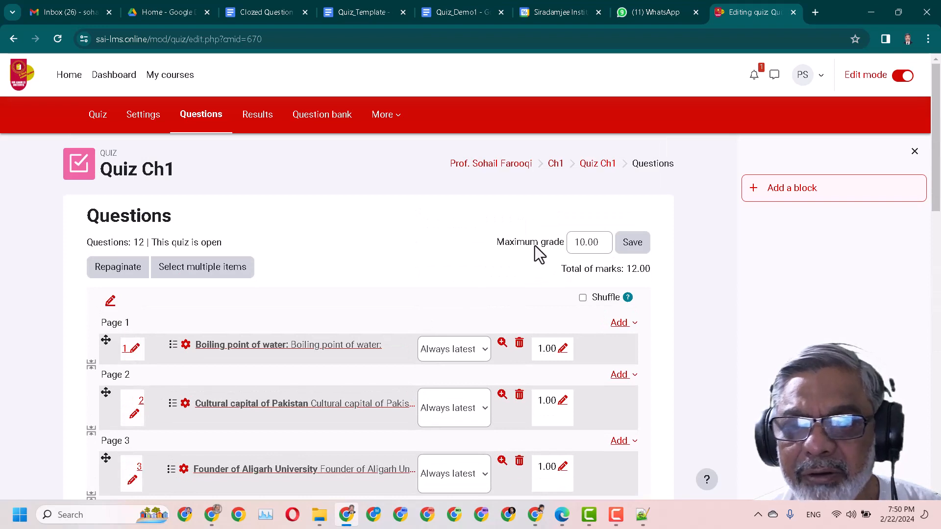
Step: Set the quiz's maximum grade to 12 and save it
double_click(600, 247)
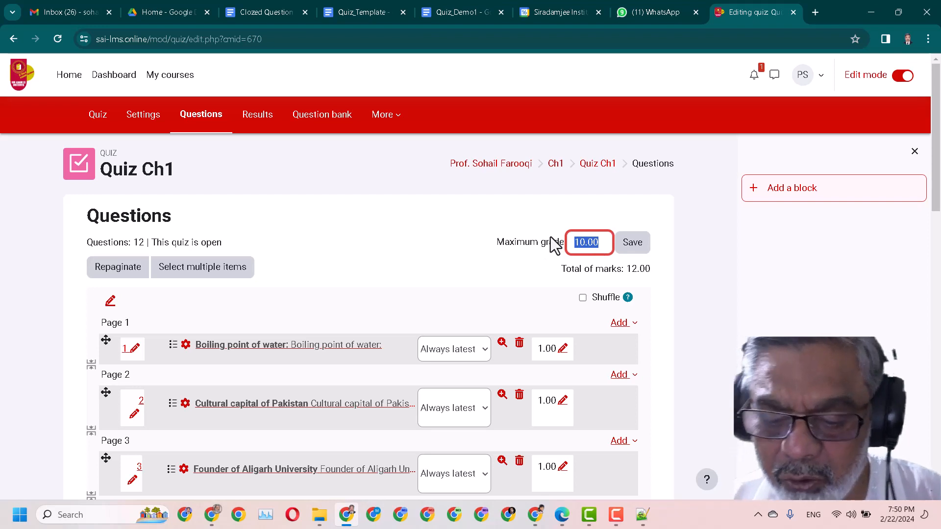
key("BackSpace")
type("1")
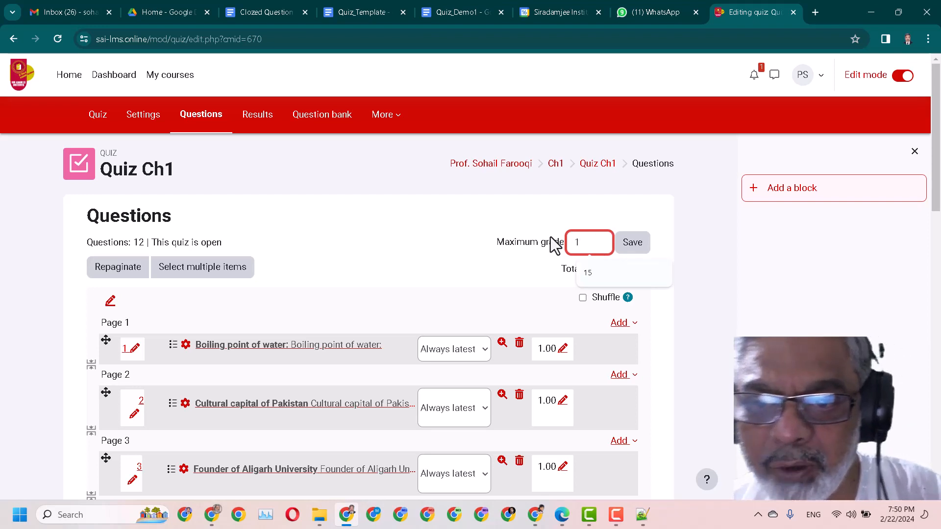
type("2")
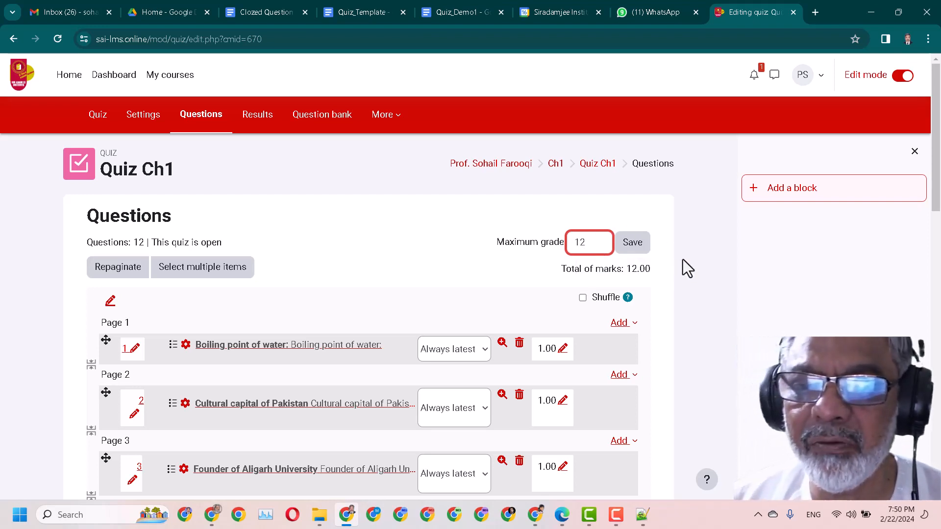
left_click(635, 249)
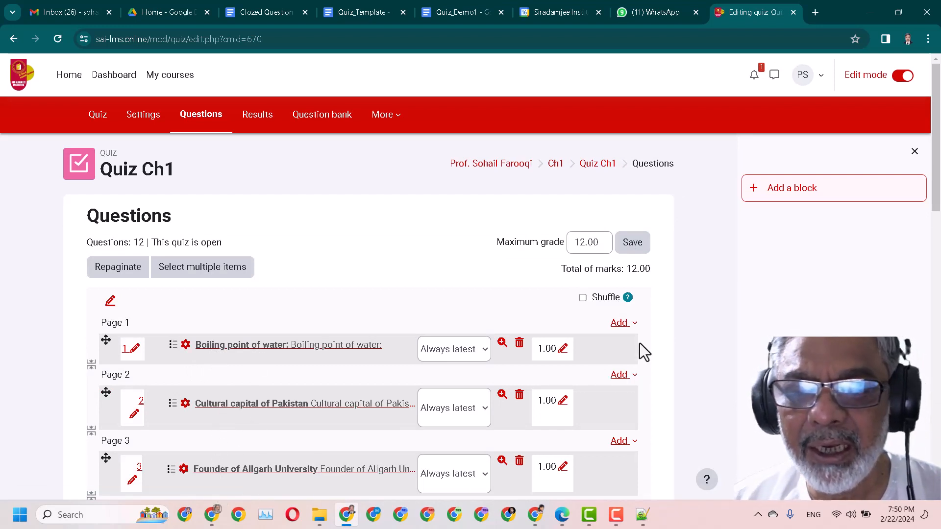
Step: Turn on Shuffle for the quiz's questions and look through the question list
left_click(582, 298)
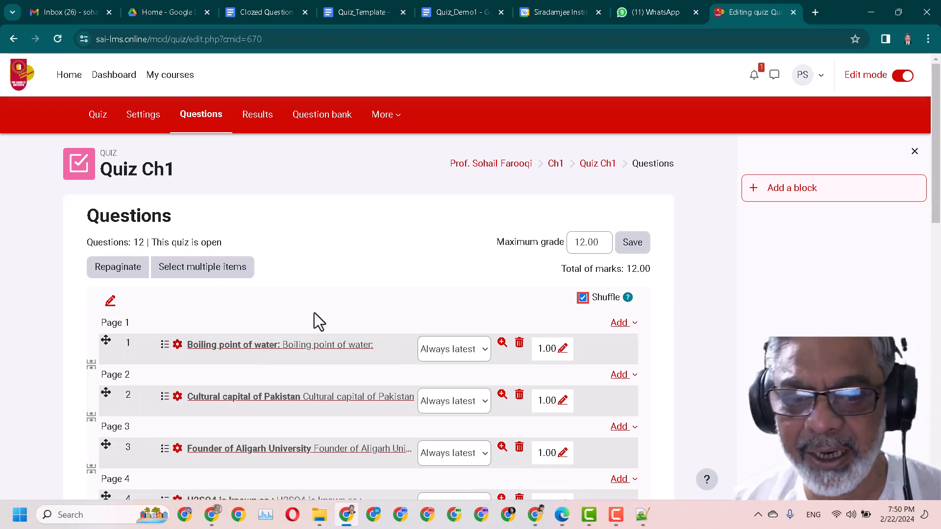
scroll(314, 313, "down", 2)
scroll(315, 314, "down", 8)
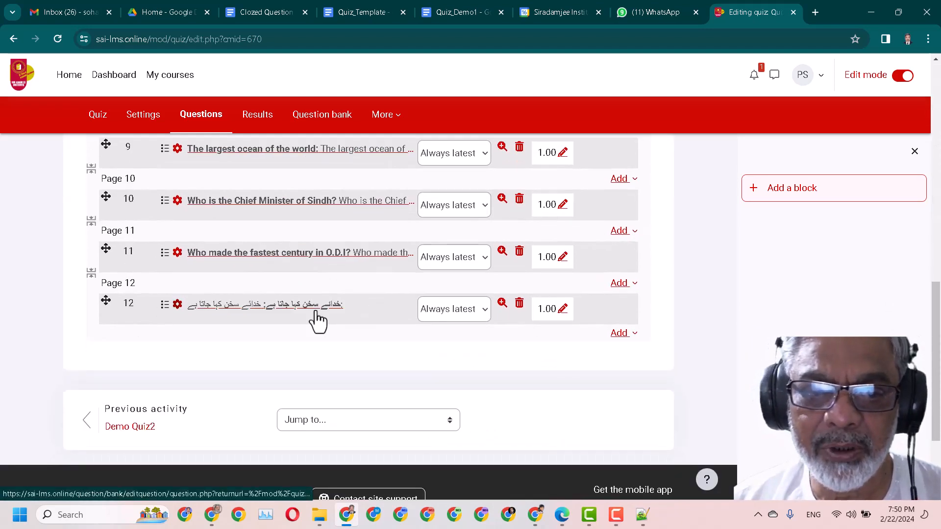
scroll(316, 314, "up", 5)
scroll(317, 321, "up", 6)
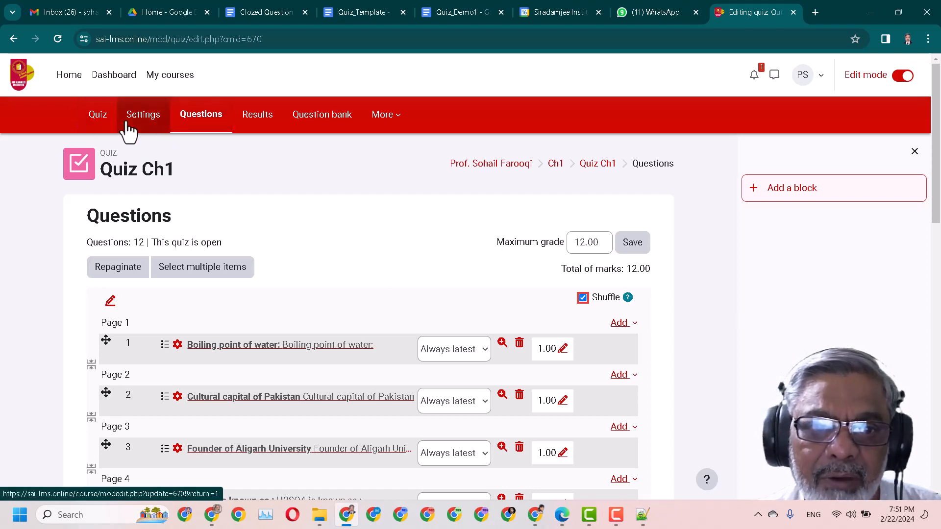
Step: Open the quiz's settings and enable its opening date in the Timing section, keeping 22 February 2024, 19:51
left_click(143, 127)
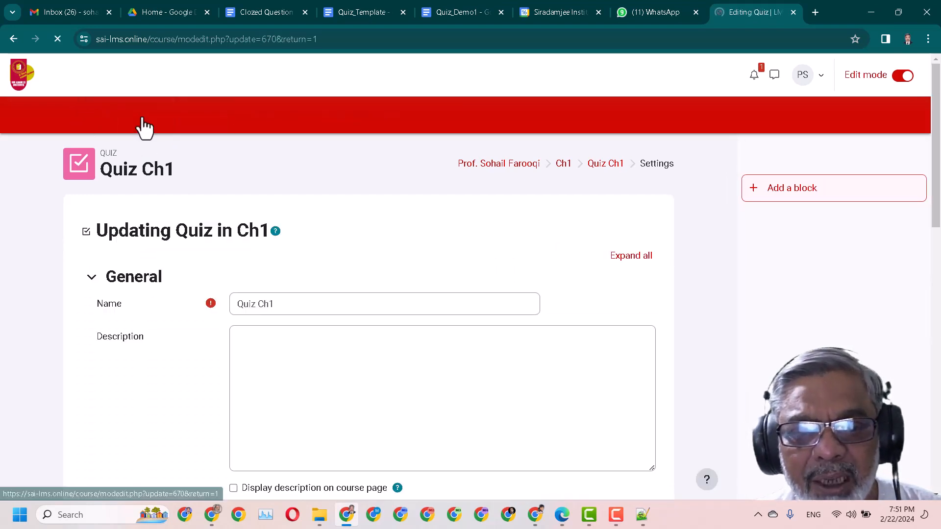
scroll(302, 243, "down", 2)
scroll(302, 243, "down", 1)
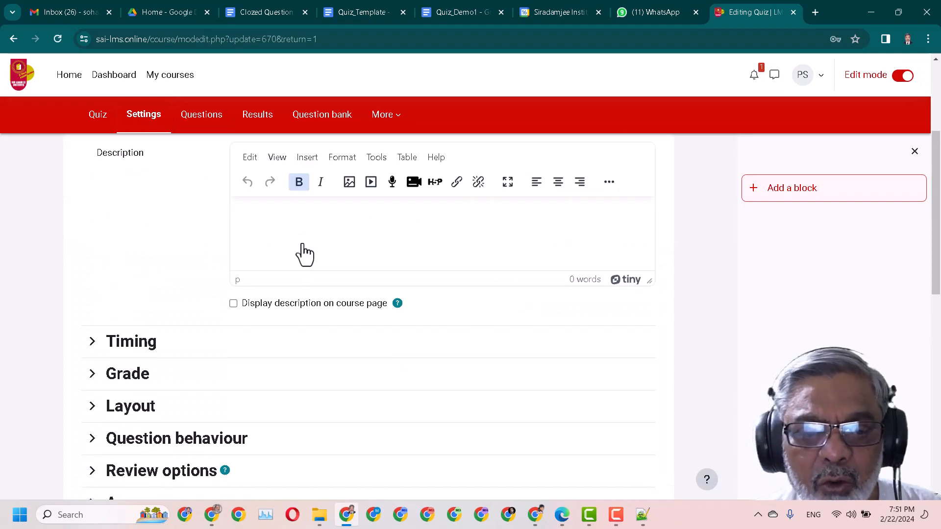
left_click(138, 345)
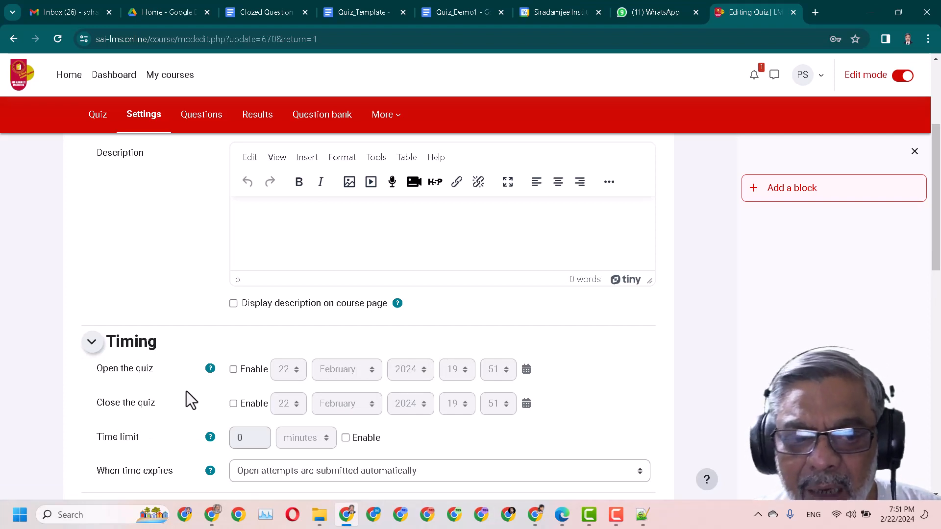
left_click(233, 370)
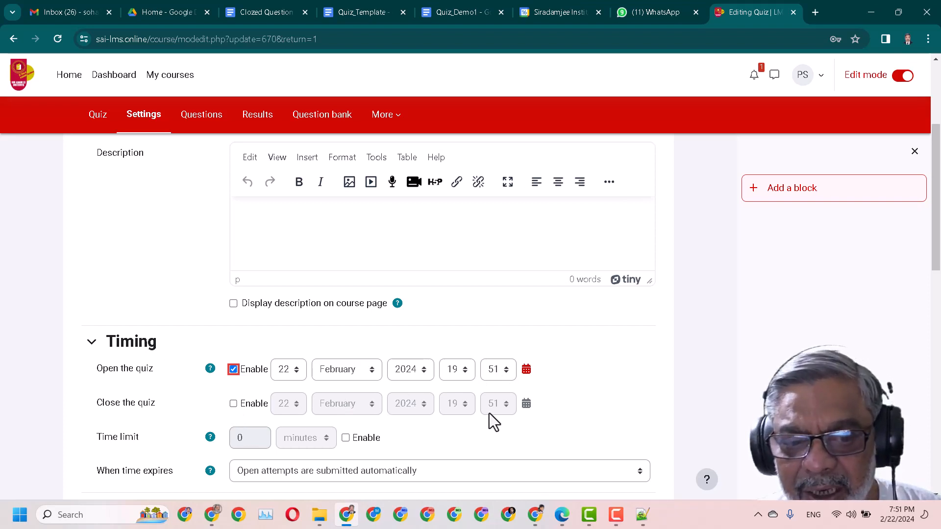
Step: Enable the quiz's time limit and set it to 12 minutes
scroll(489, 413, "down", 1)
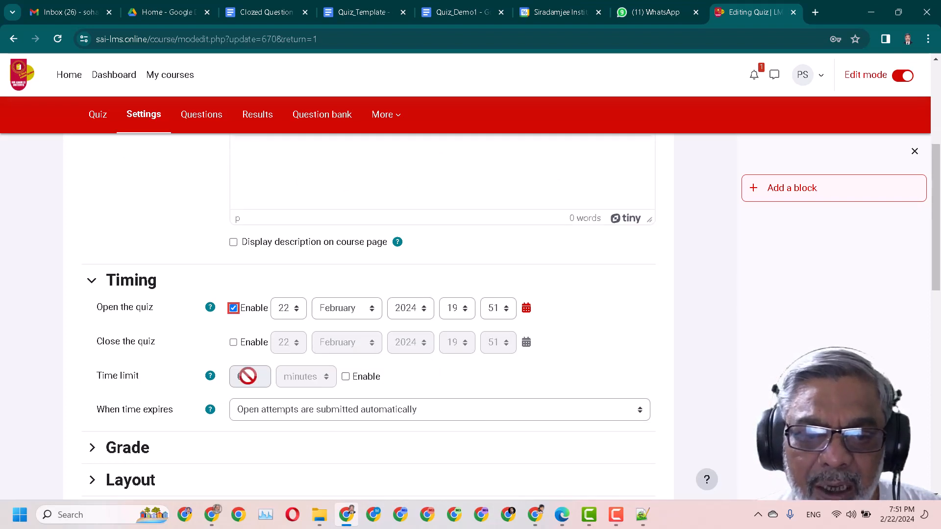
left_click(346, 377)
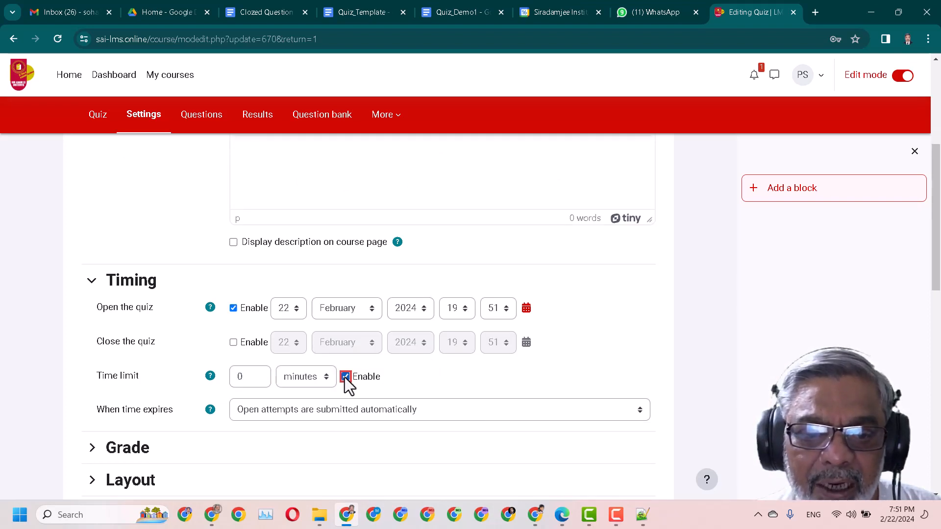
double_click(255, 375)
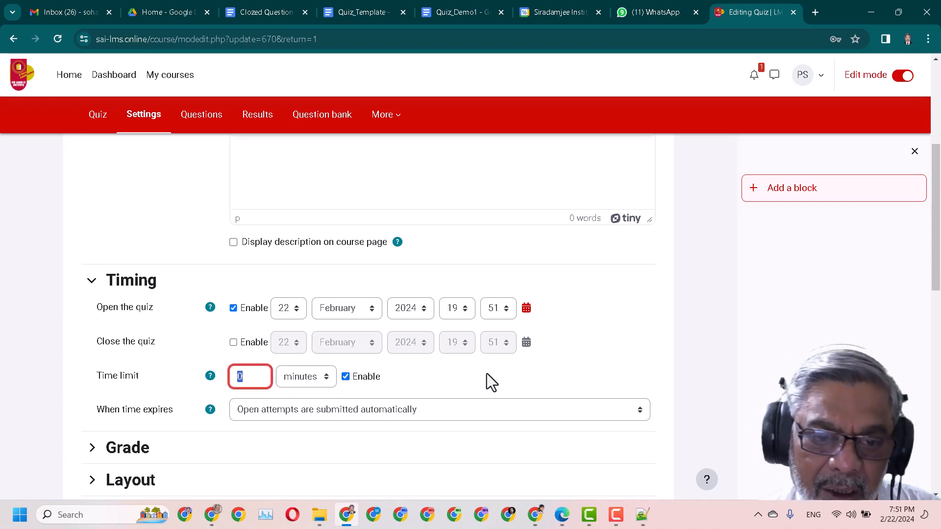
type("12")
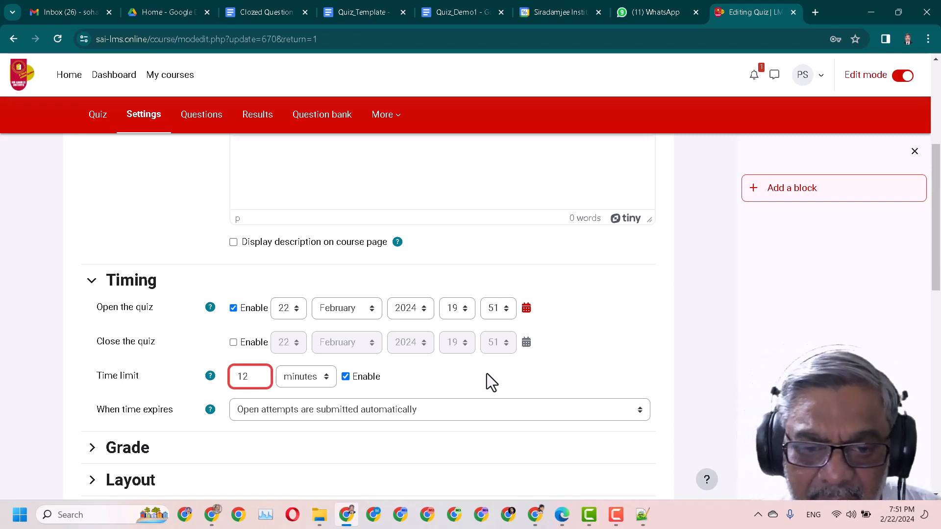
Step: Set the quiz's grade to pass to 6 in the Grade settings
scroll(486, 372, "down", 1)
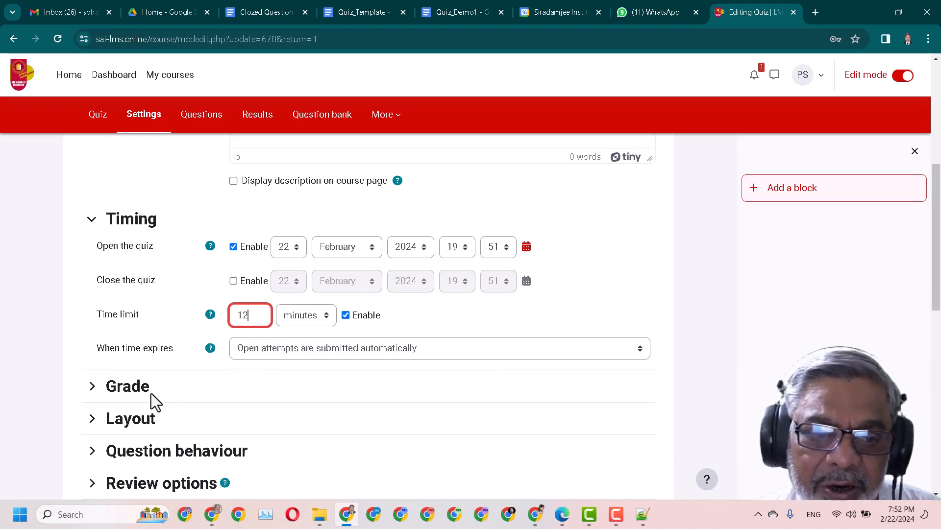
left_click(129, 388)
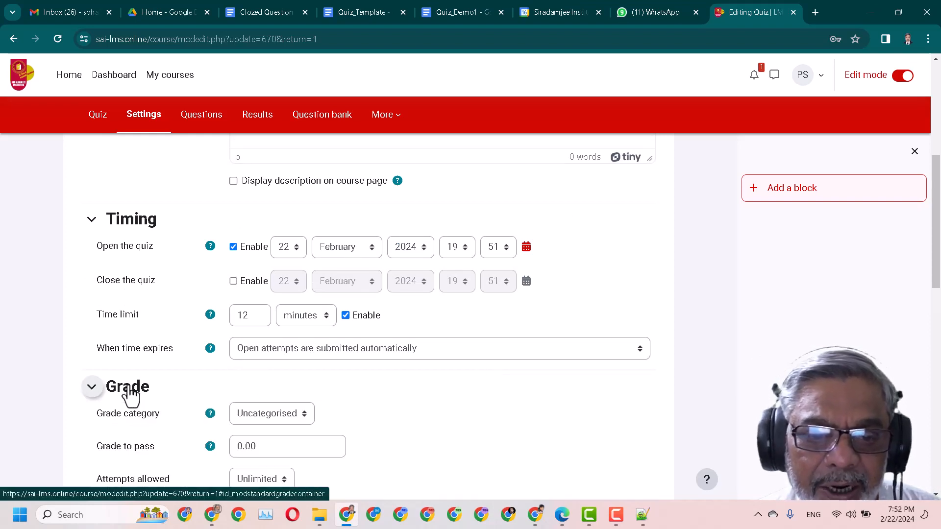
scroll(434, 385, "down", 2)
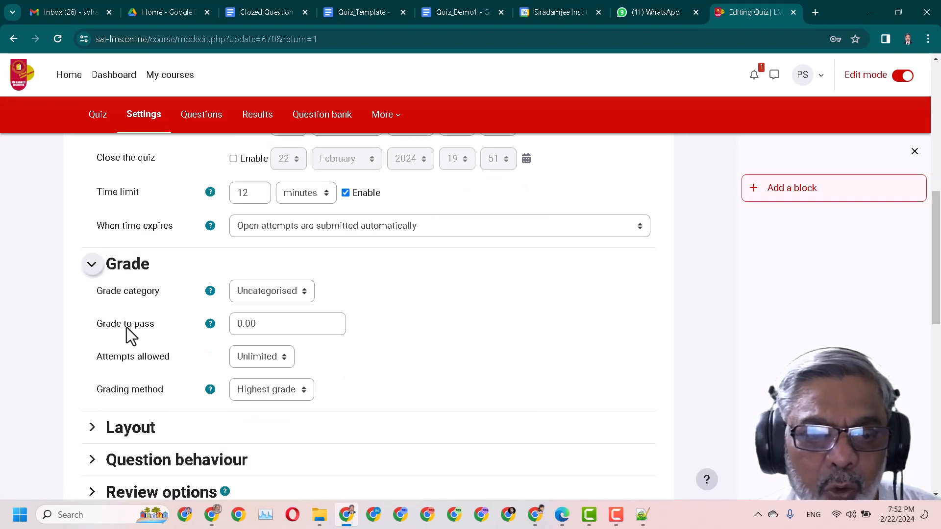
left_click(263, 325)
left_click_drag(263, 326, 197, 322)
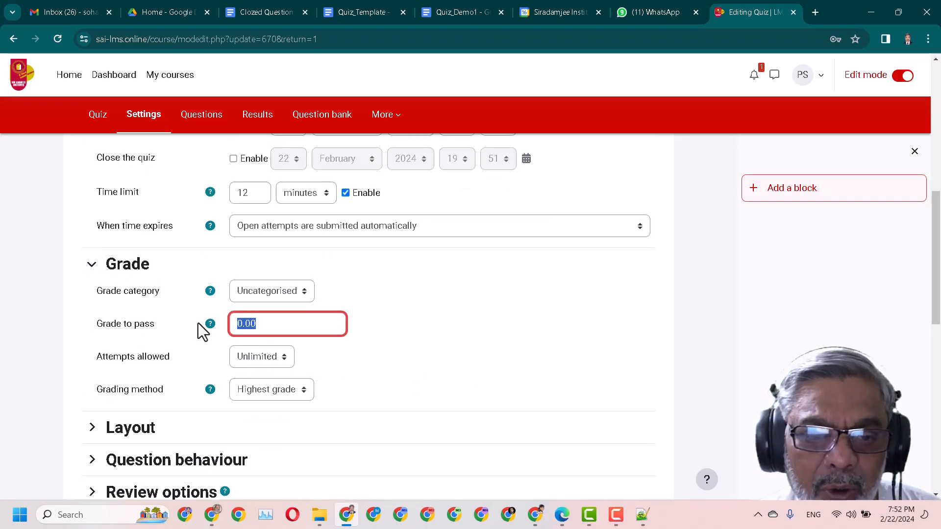
type("6")
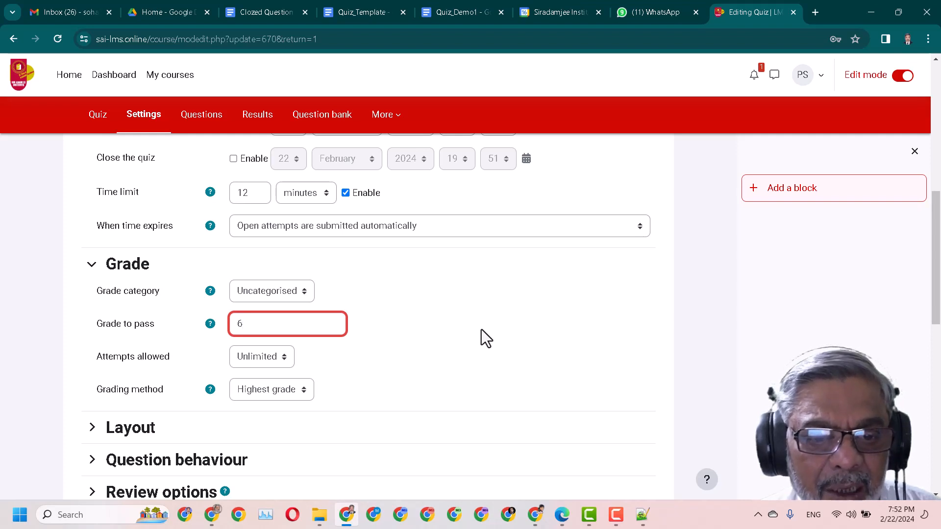
Step: Save the quiz settings and return to the course
scroll(481, 329, "down", 1)
scroll(481, 338, "down", 3)
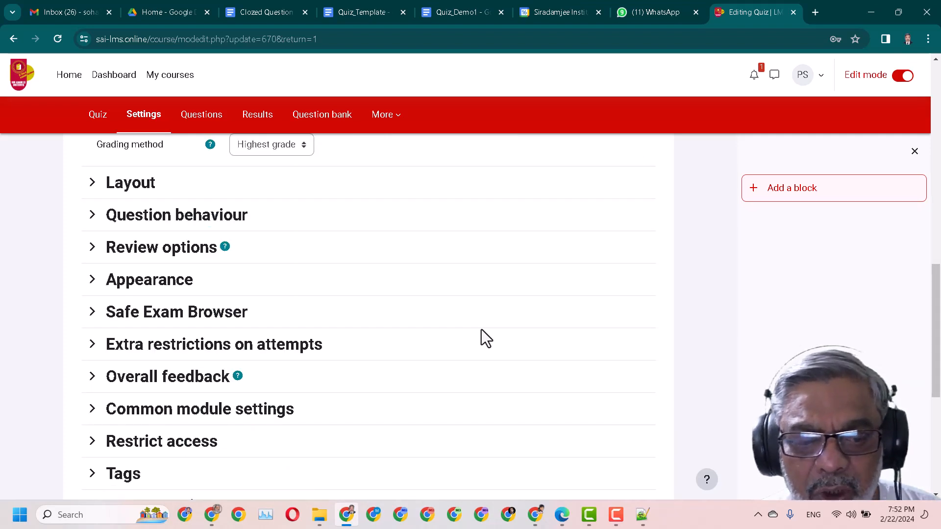
scroll(481, 330, "down", 2)
scroll(481, 338, "down", 1)
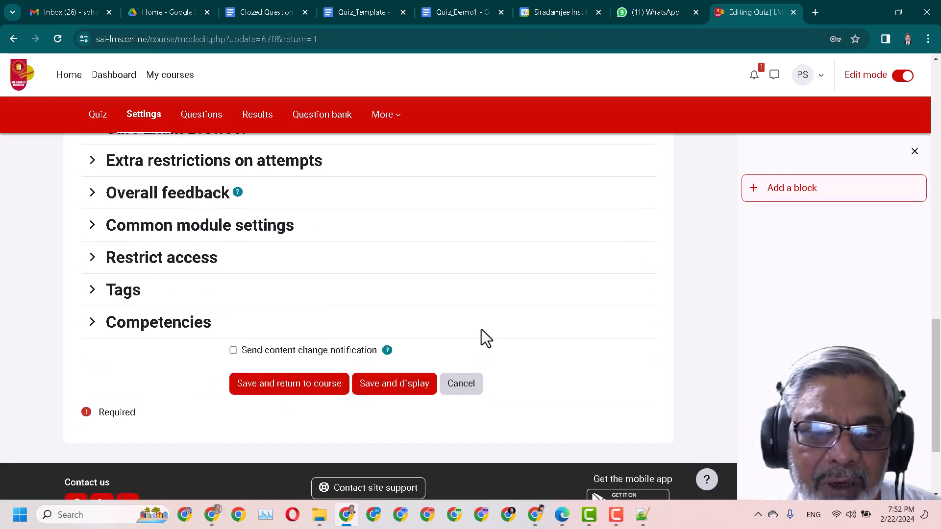
scroll(480, 343, "down", 1)
left_click(308, 331)
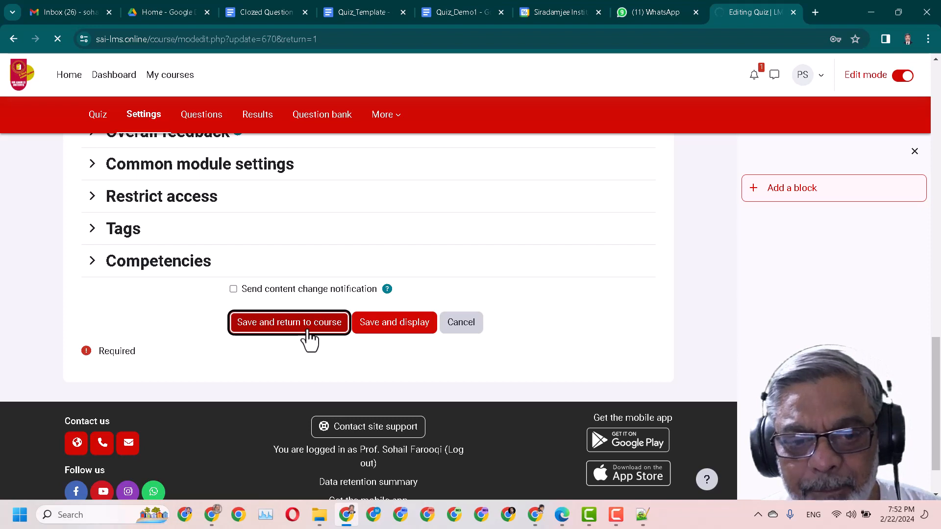
Step: Open the Quiz Ch1 activity from the course page and start a timed preview attempt
scroll(308, 328, "down", 5)
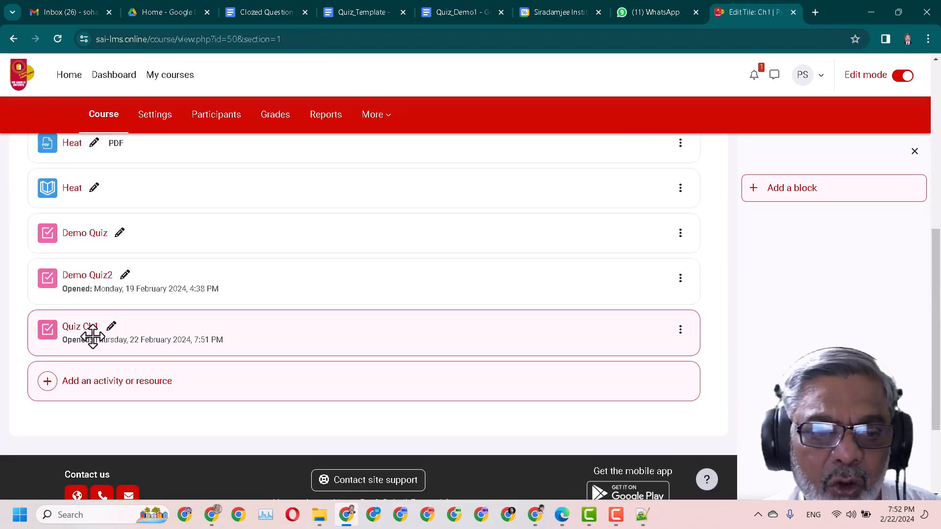
left_click(80, 336)
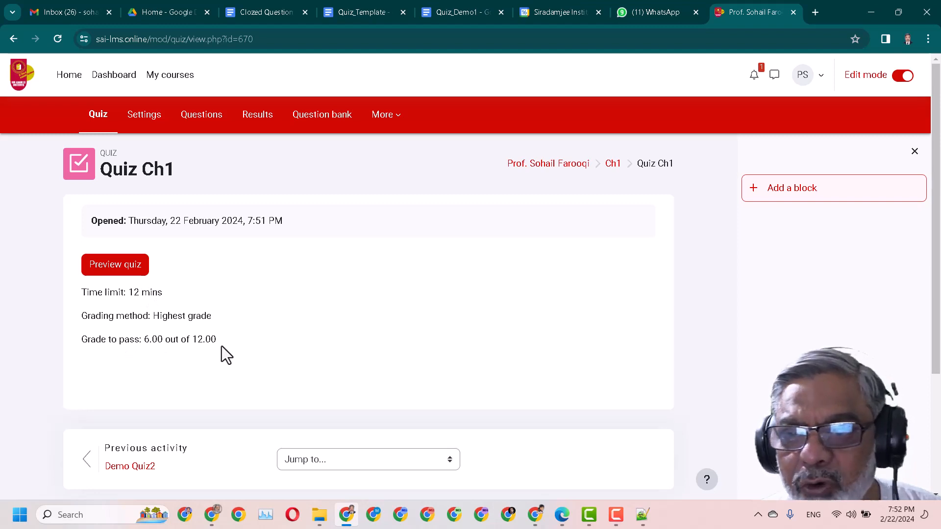
left_click(126, 265)
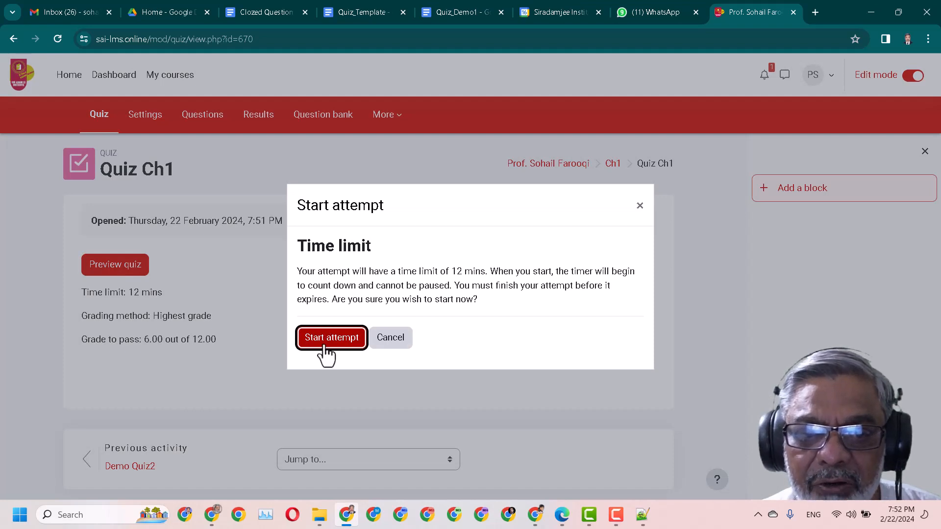
left_click(327, 348)
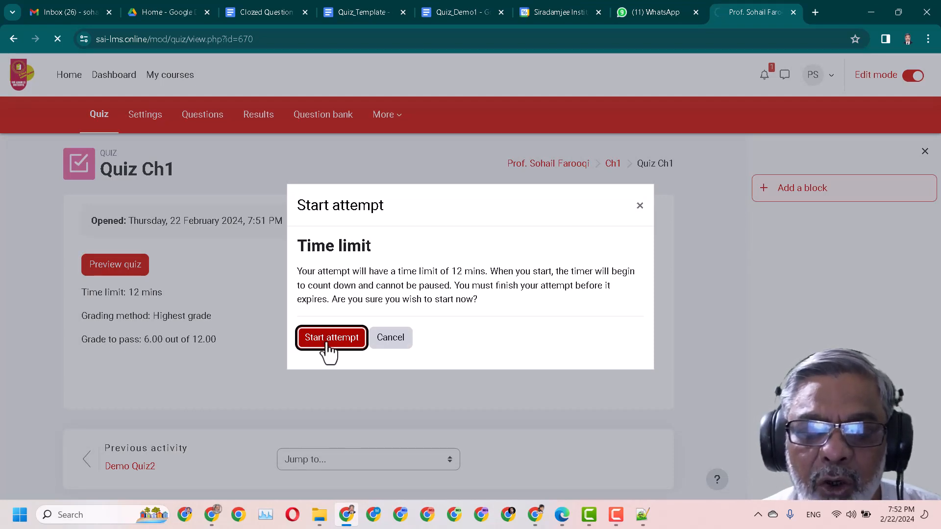